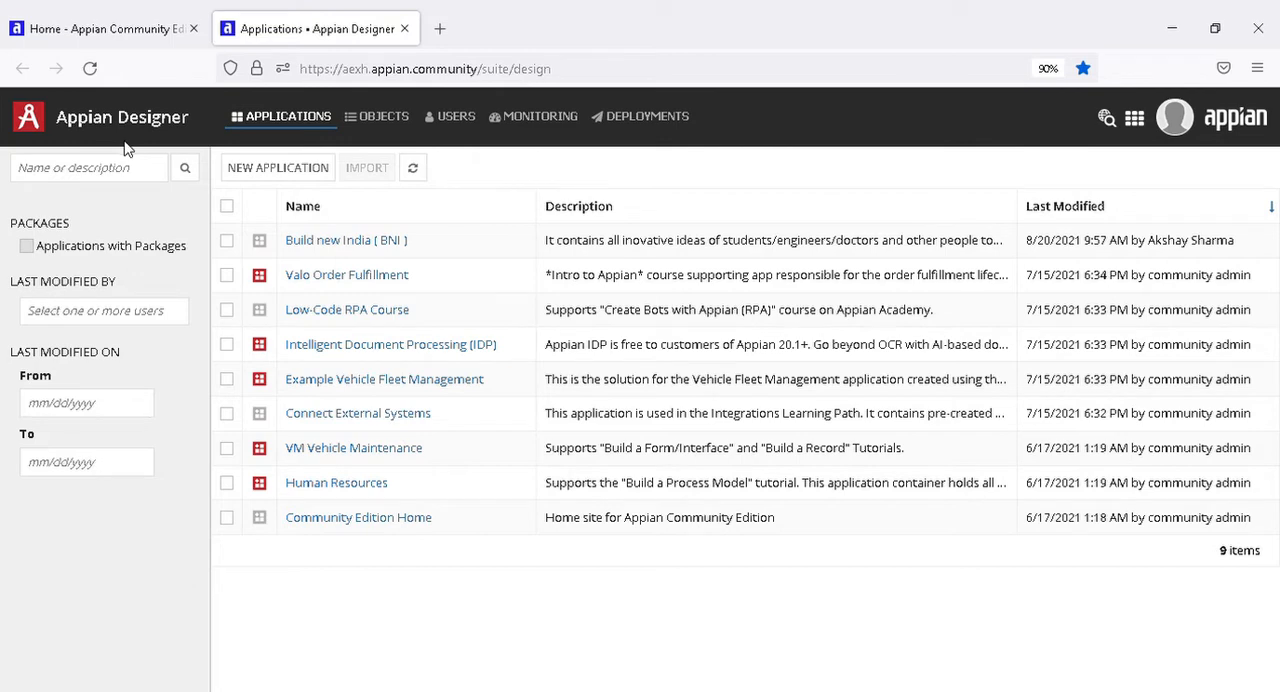
Open the Appian Community site in a new browser tab and try to sign in with the saved credentials.
{"action": "left_click", "coordinate": [72, 30]}
{"action": "left_click", "coordinate": [440, 28]}
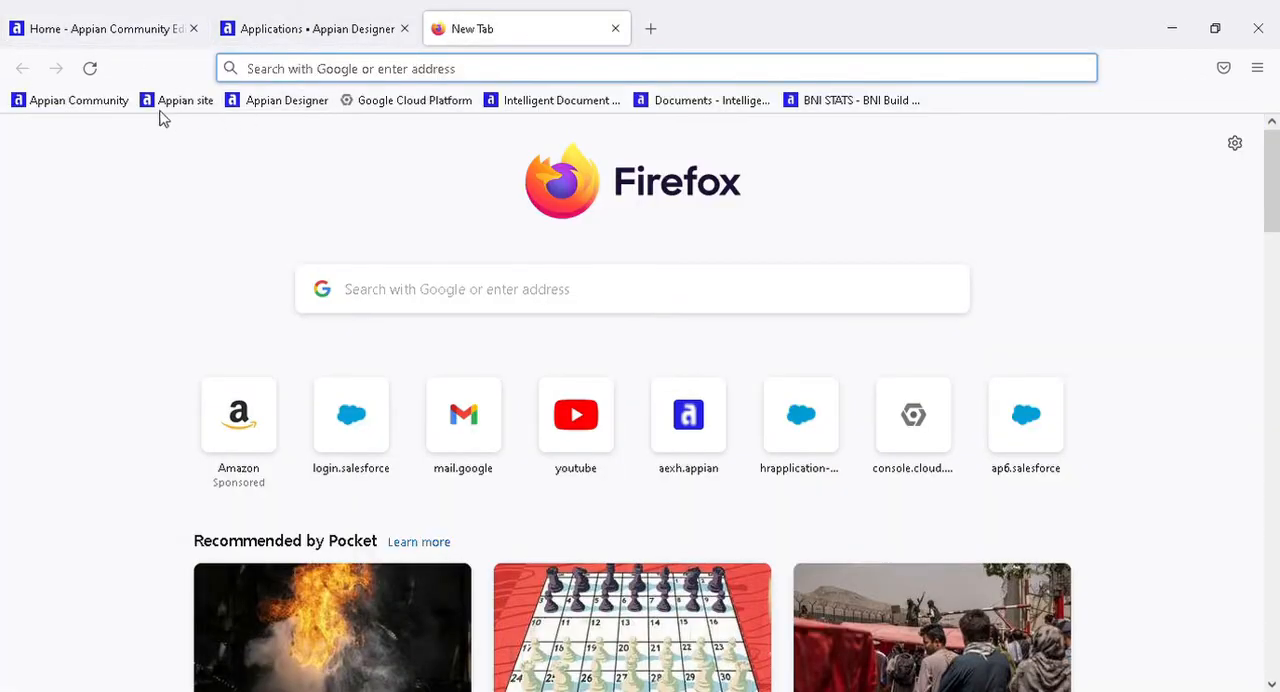
{"action": "left_click", "coordinate": [80, 102]}
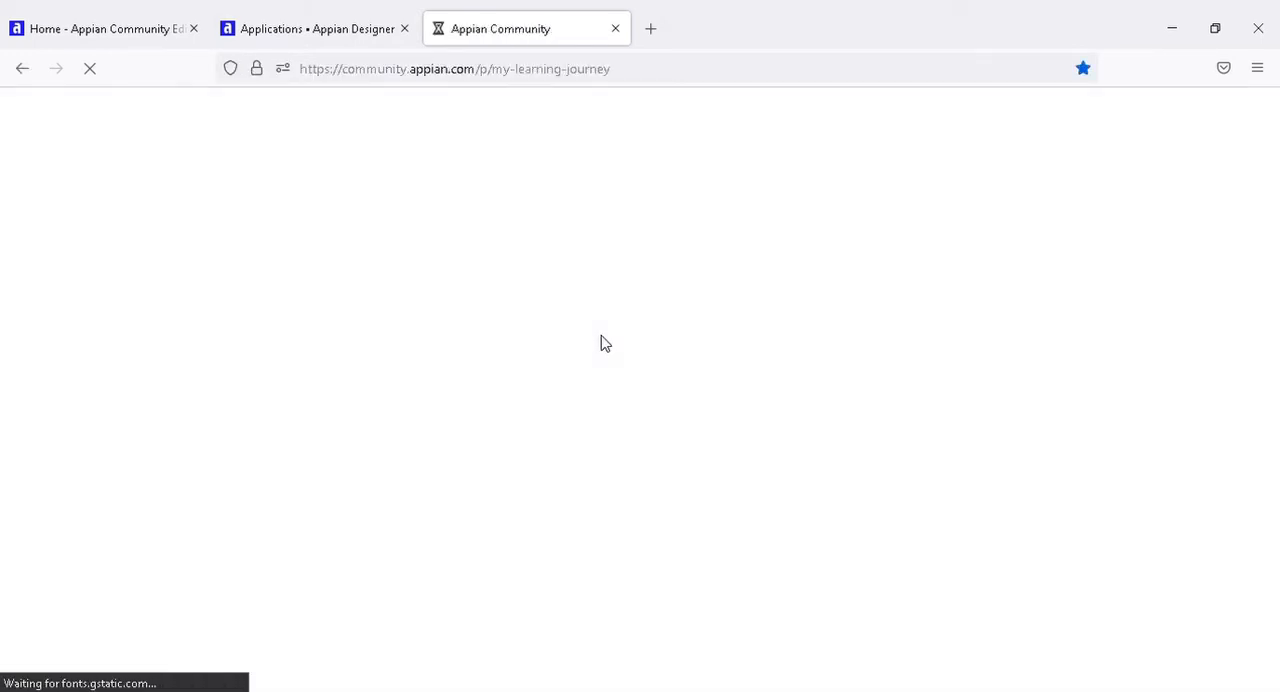
{"action": "scroll", "coordinate": [843, 434], "scroll_direction": "down", "scroll_amount": 1}
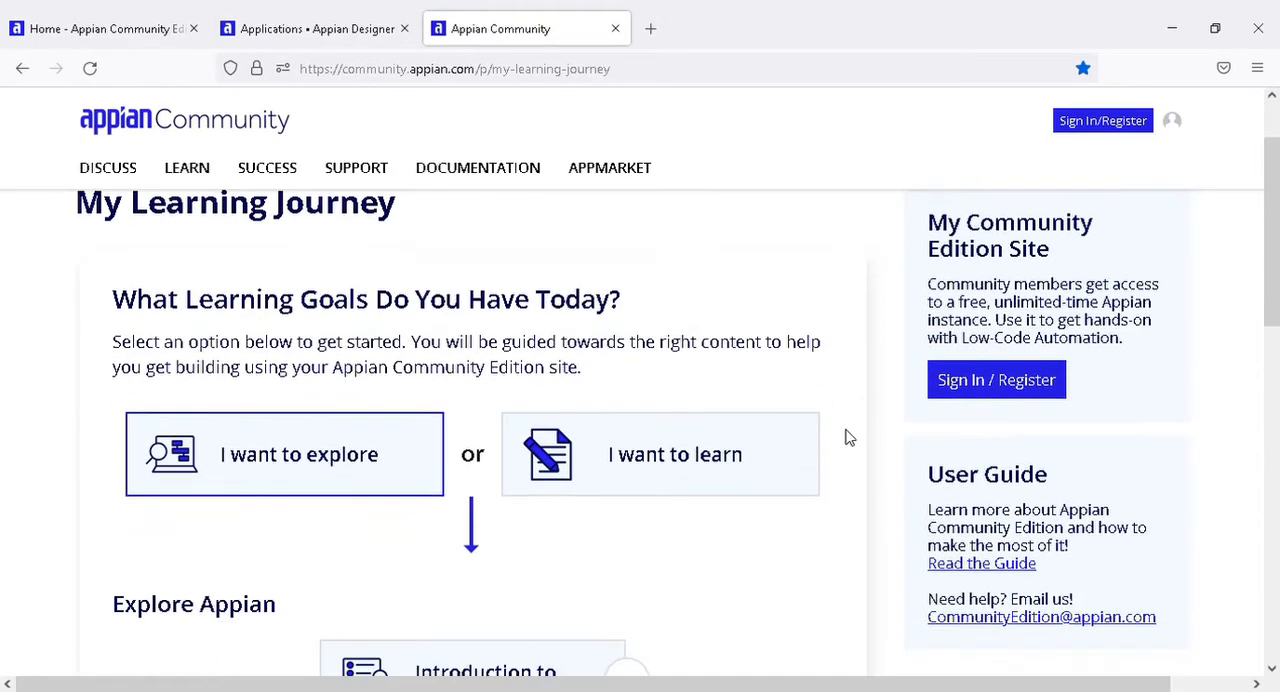
{"action": "scroll", "coordinate": [855, 430], "scroll_direction": "up", "scroll_amount": 1}
{"action": "left_click", "coordinate": [1079, 130]}
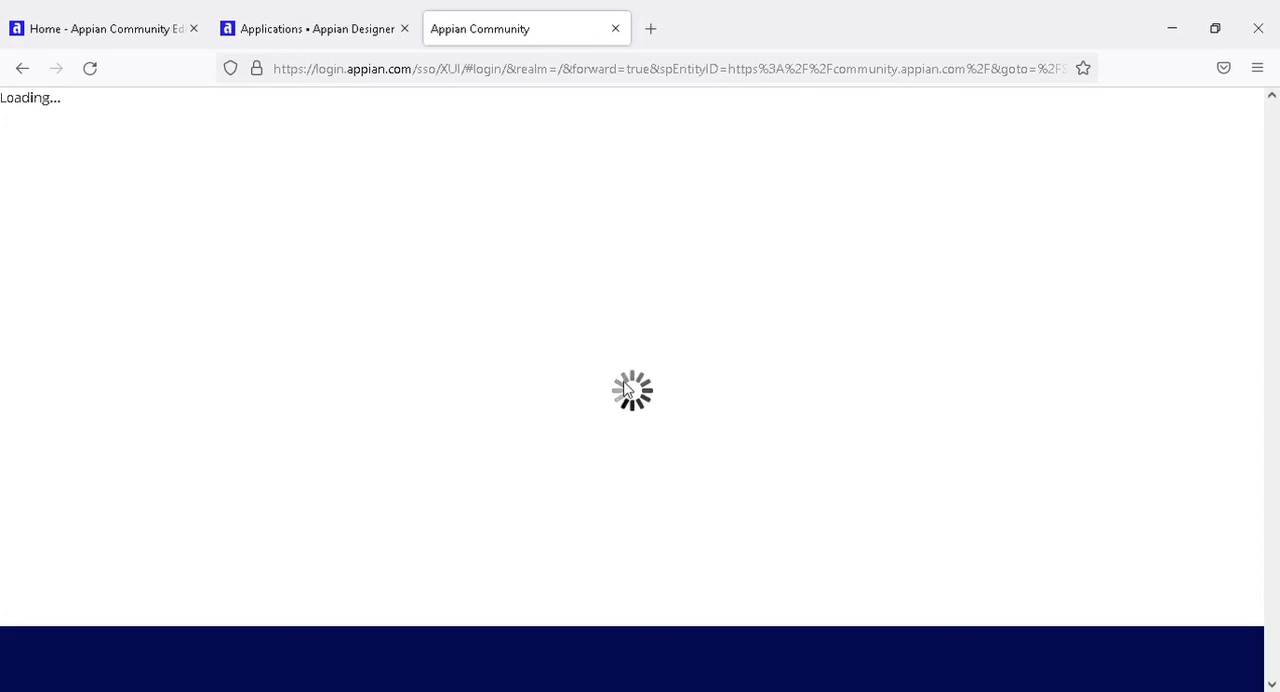
{"action": "left_click", "coordinate": [640, 553]}
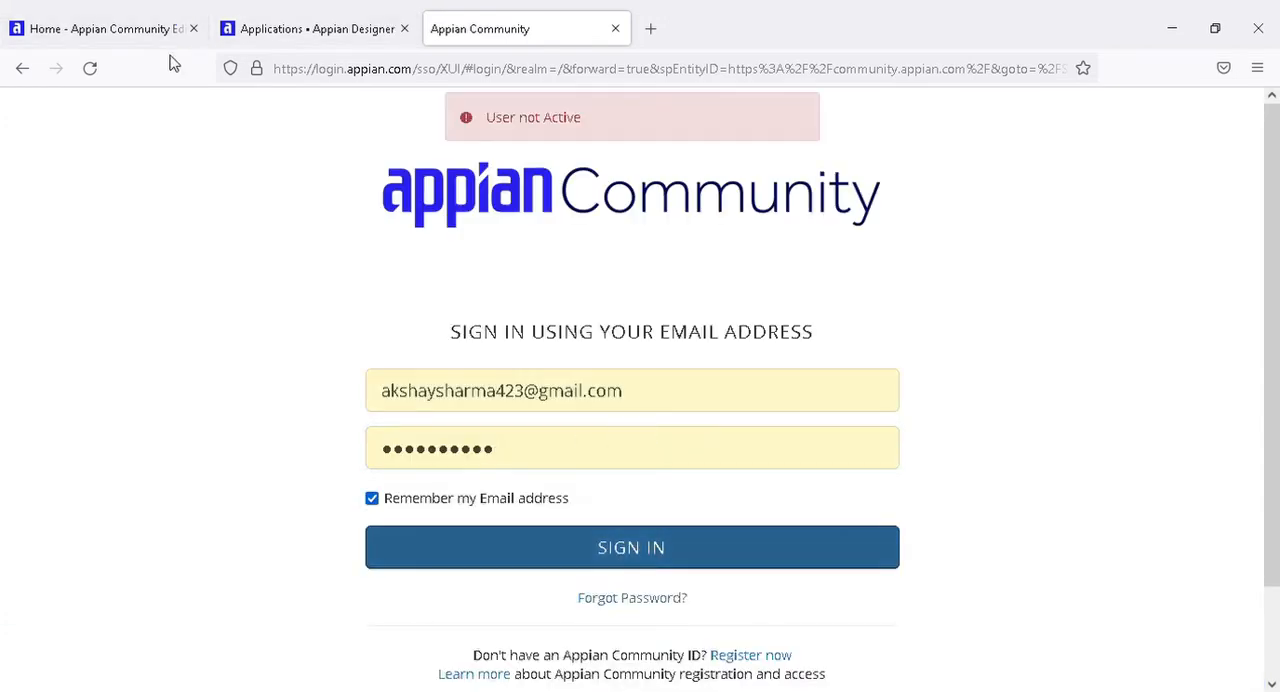
Return to the Appian Designer applications list and close the Appian Community sign-in page.
{"action": "left_click", "coordinate": [289, 26]}
{"action": "left_click", "coordinate": [443, 36]}
{"action": "left_click", "coordinate": [297, 40]}
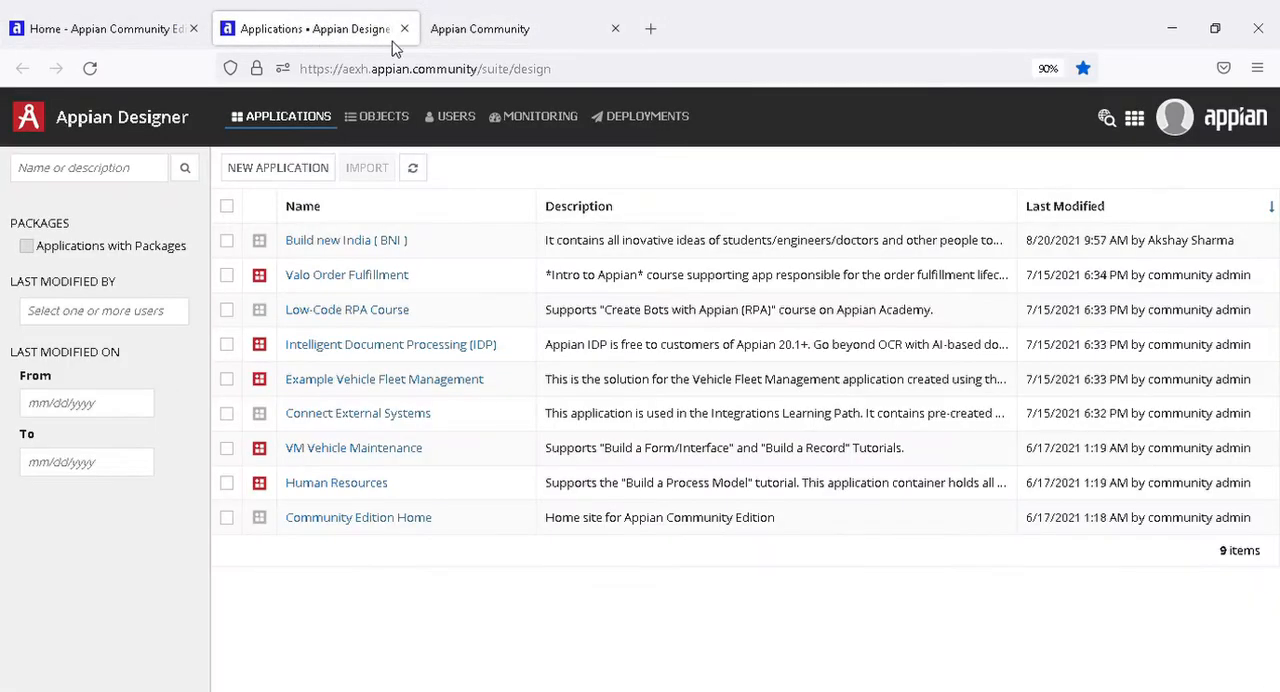
{"action": "left_click", "coordinate": [453, 40]}
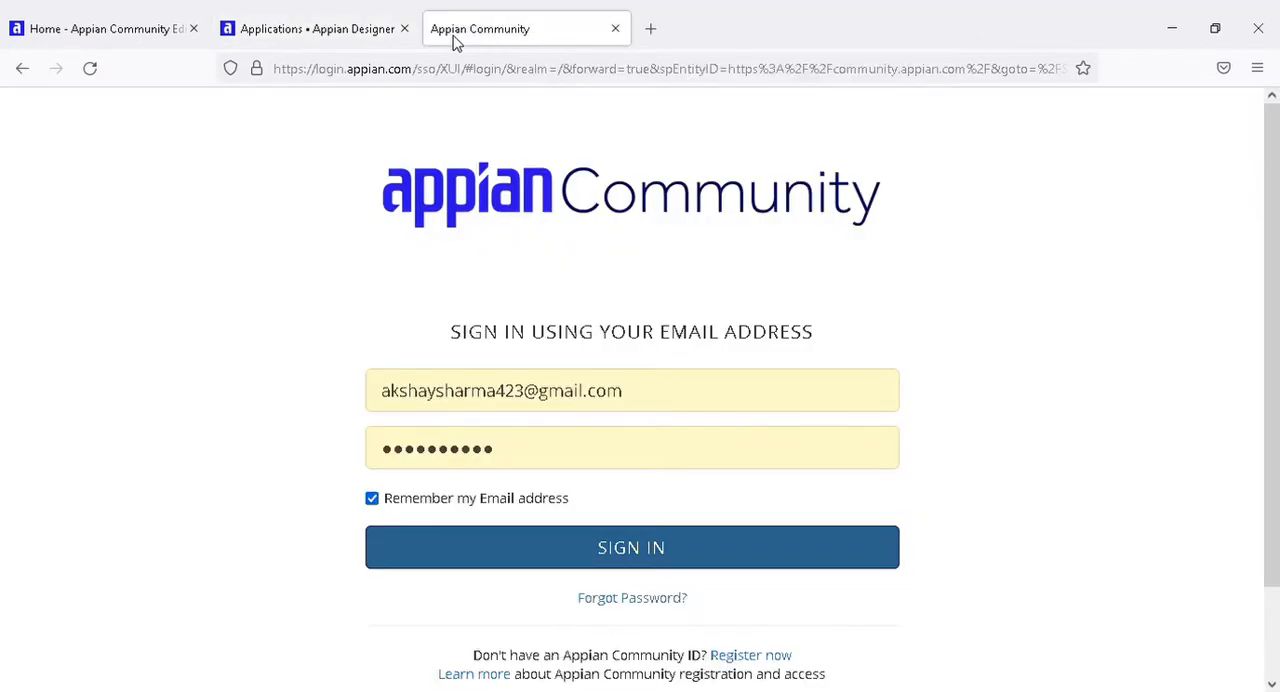
{"action": "left_click", "coordinate": [371, 40]}
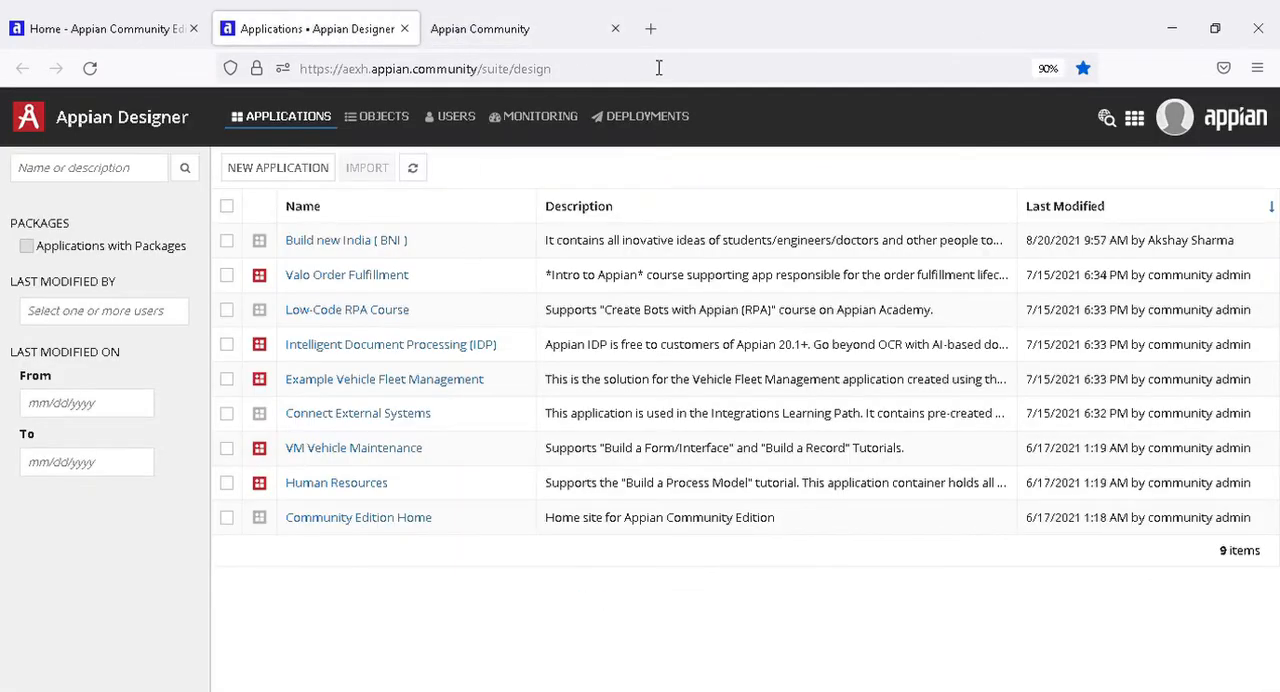
{"action": "left_click", "coordinate": [615, 29]}
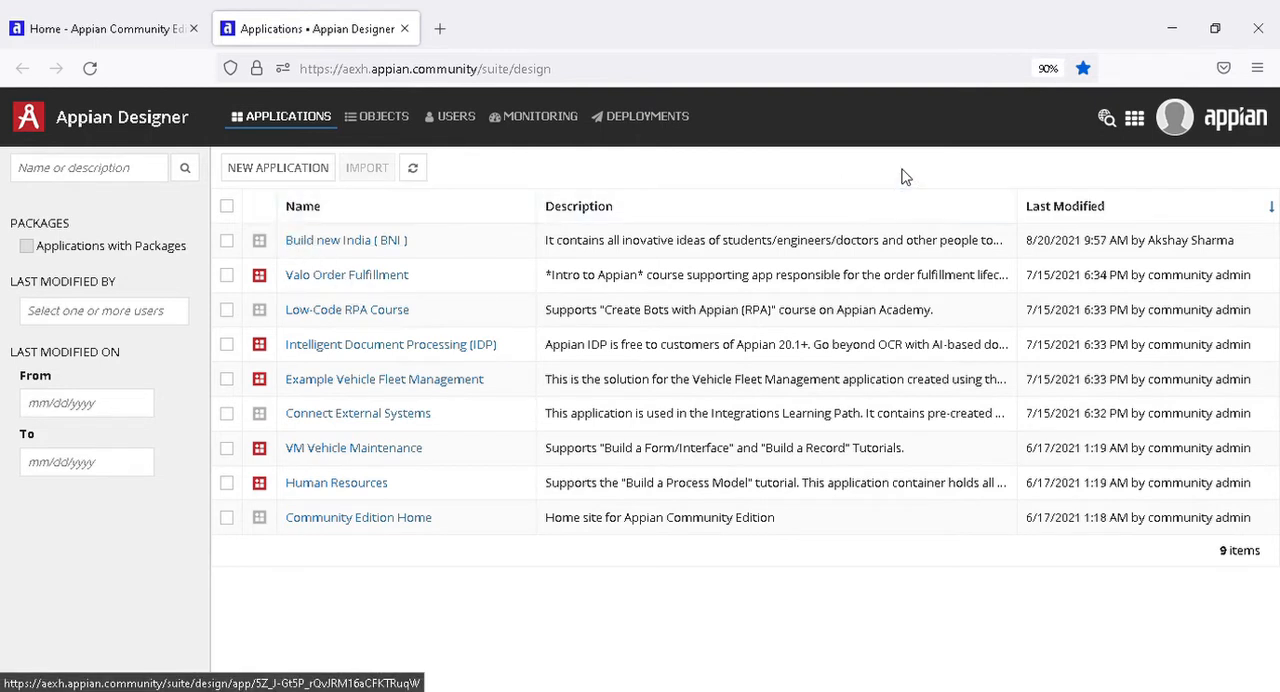
Open the Build new India ( BNI ) application and look through its list of objects.
{"action": "left_click", "coordinate": [376, 250]}
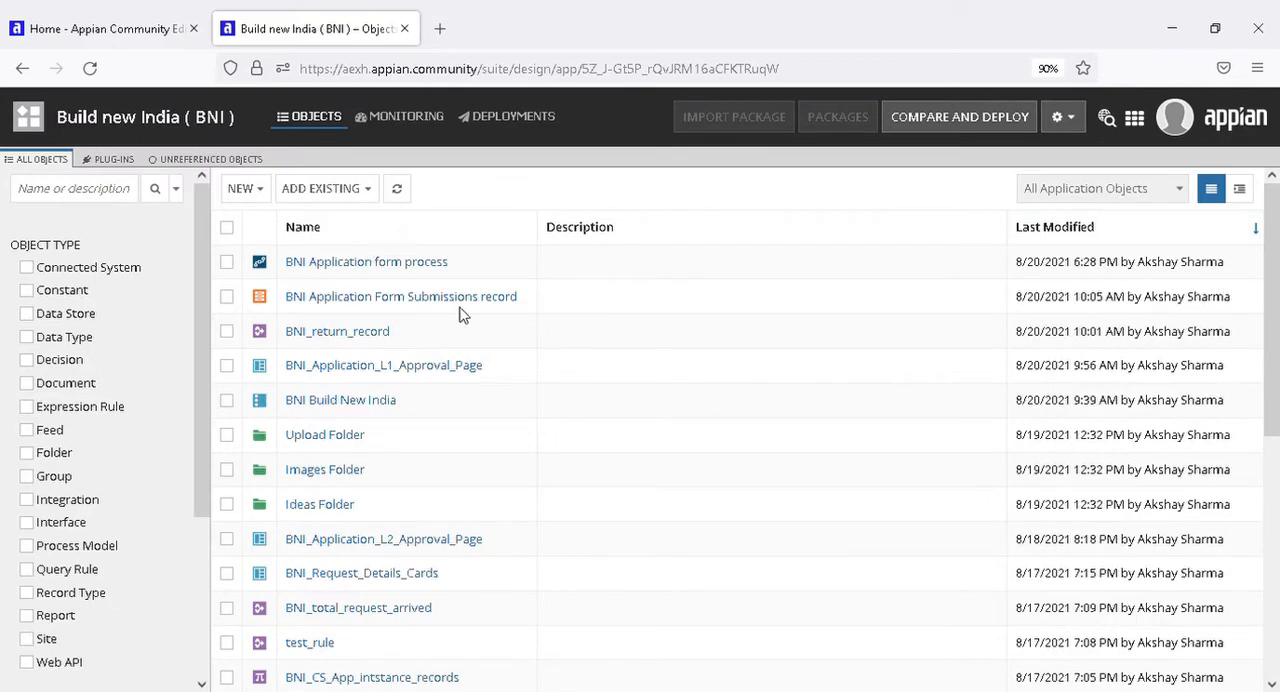
{"action": "scroll", "coordinate": [323, 386], "scroll_direction": "down", "scroll_amount": 5}
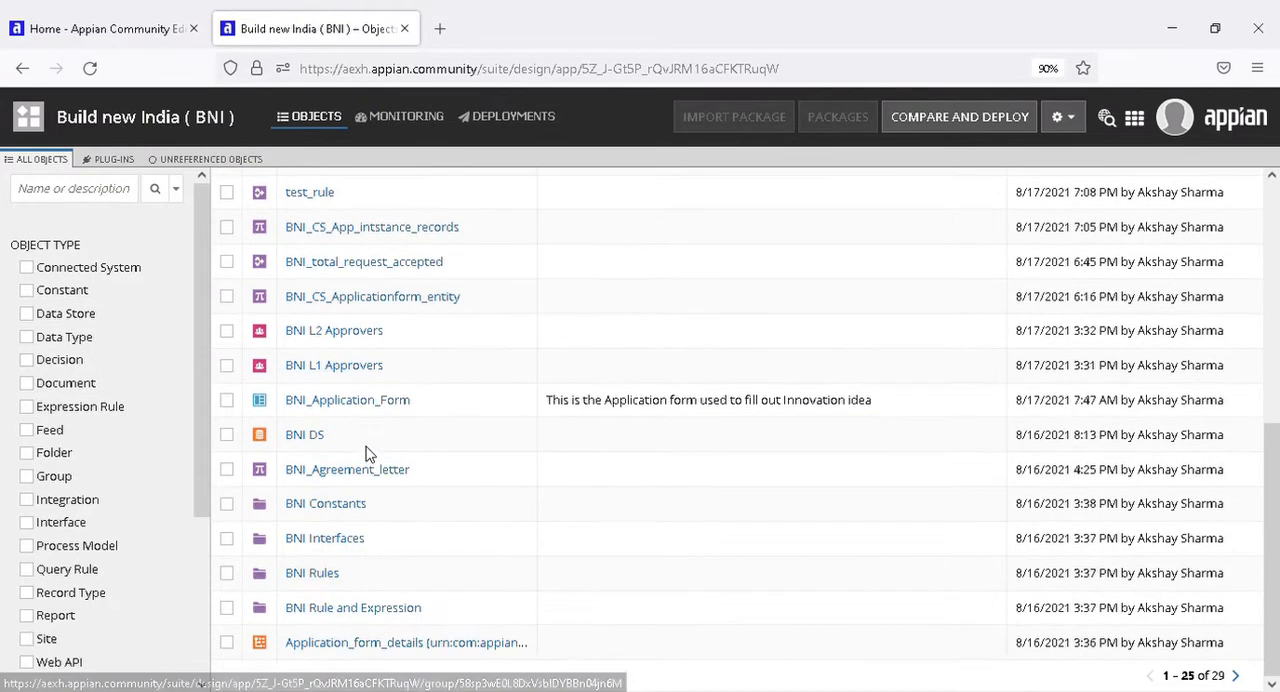
{"action": "scroll", "coordinate": [371, 485], "scroll_direction": "up", "scroll_amount": 5}
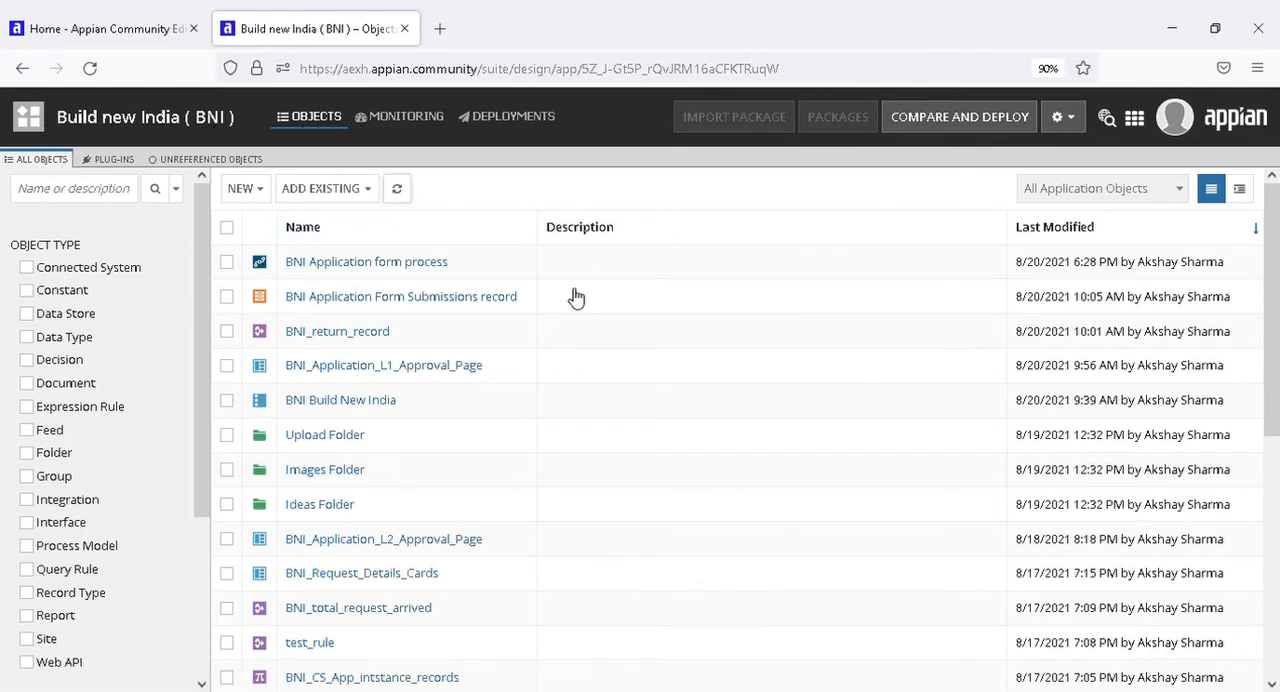
{"action": "scroll", "coordinate": [700, 510], "scroll_direction": "down", "scroll_amount": 5}
{"action": "scroll", "coordinate": [752, 516], "scroll_direction": "up", "scroll_amount": 5}
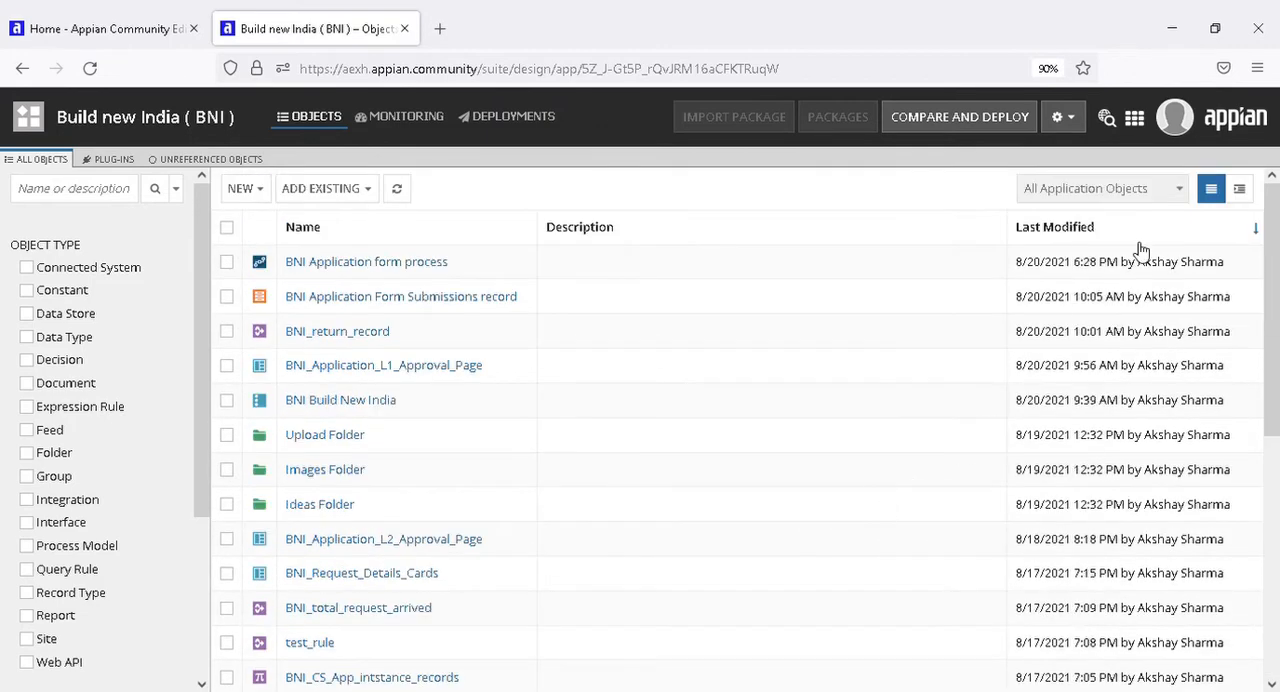
View the application's objects hierarchically, and return to the flat list to compare the two arrangements.
{"action": "left_click", "coordinate": [1240, 190]}
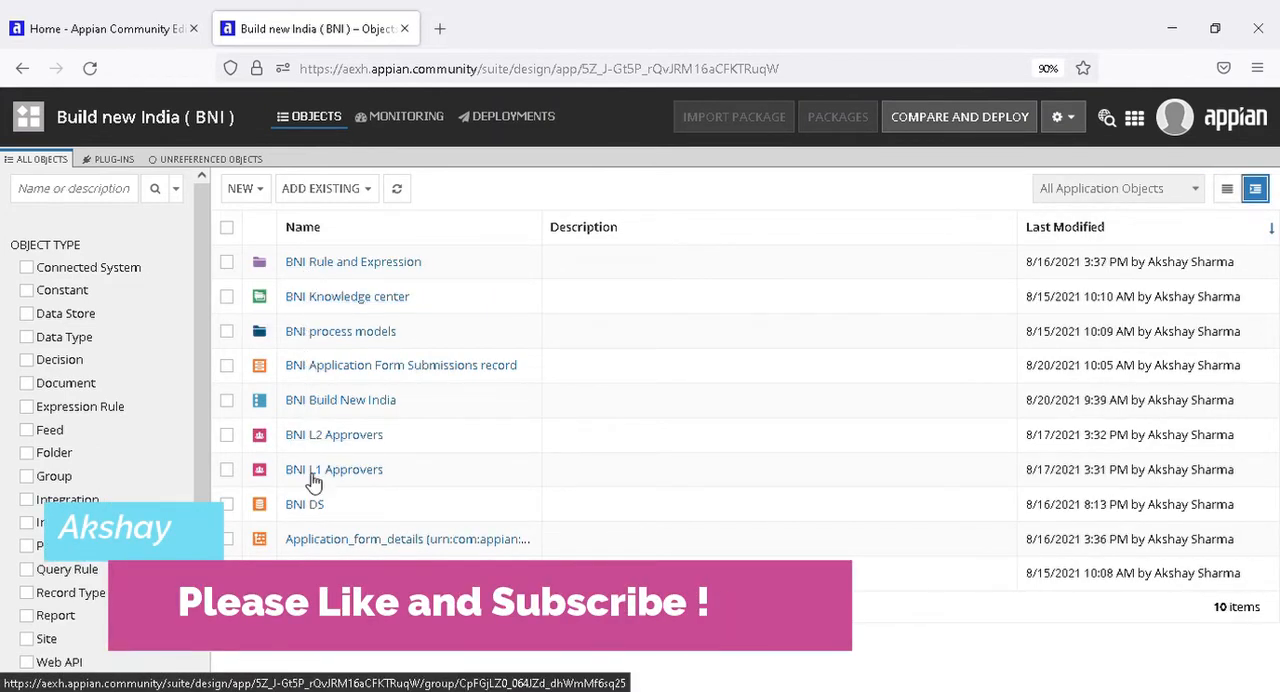
{"action": "left_click_drag", "start_coordinate": [1214, 616], "coordinate": [1263, 617]}
{"action": "left_click", "coordinate": [1199, 632]}
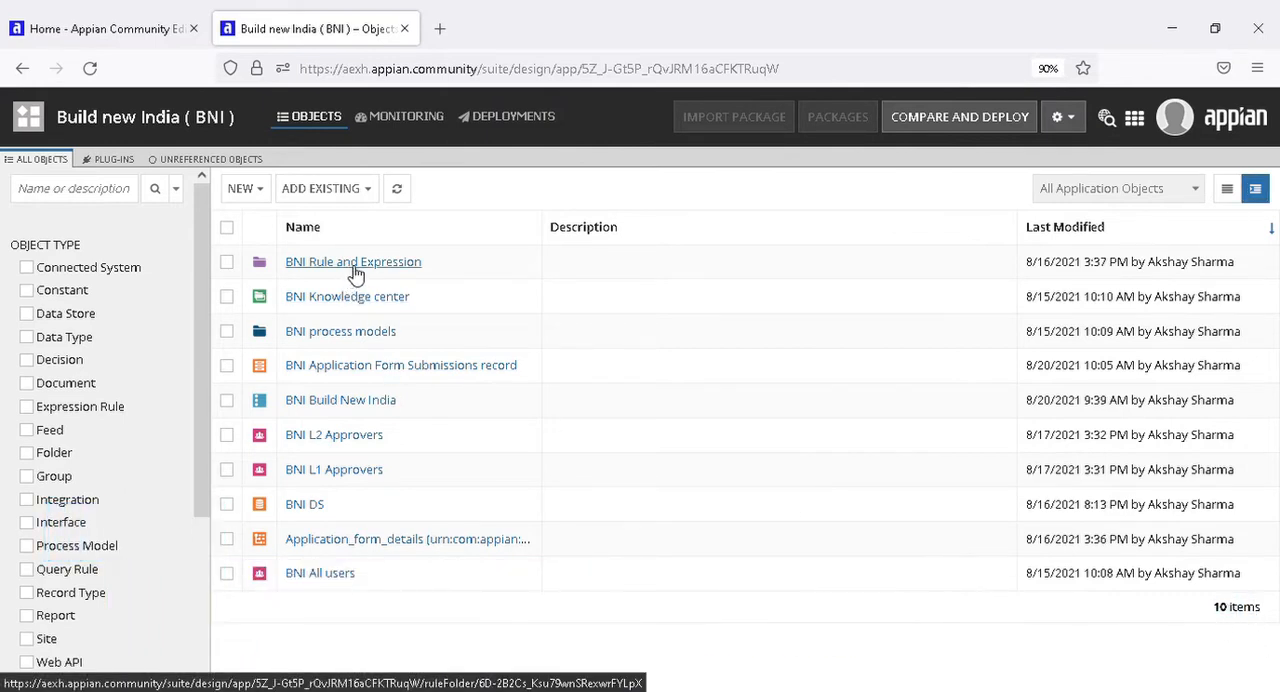
{"action": "left_click", "coordinate": [1228, 192]}
{"action": "scroll", "coordinate": [495, 445], "scroll_direction": "down", "scroll_amount": 6}
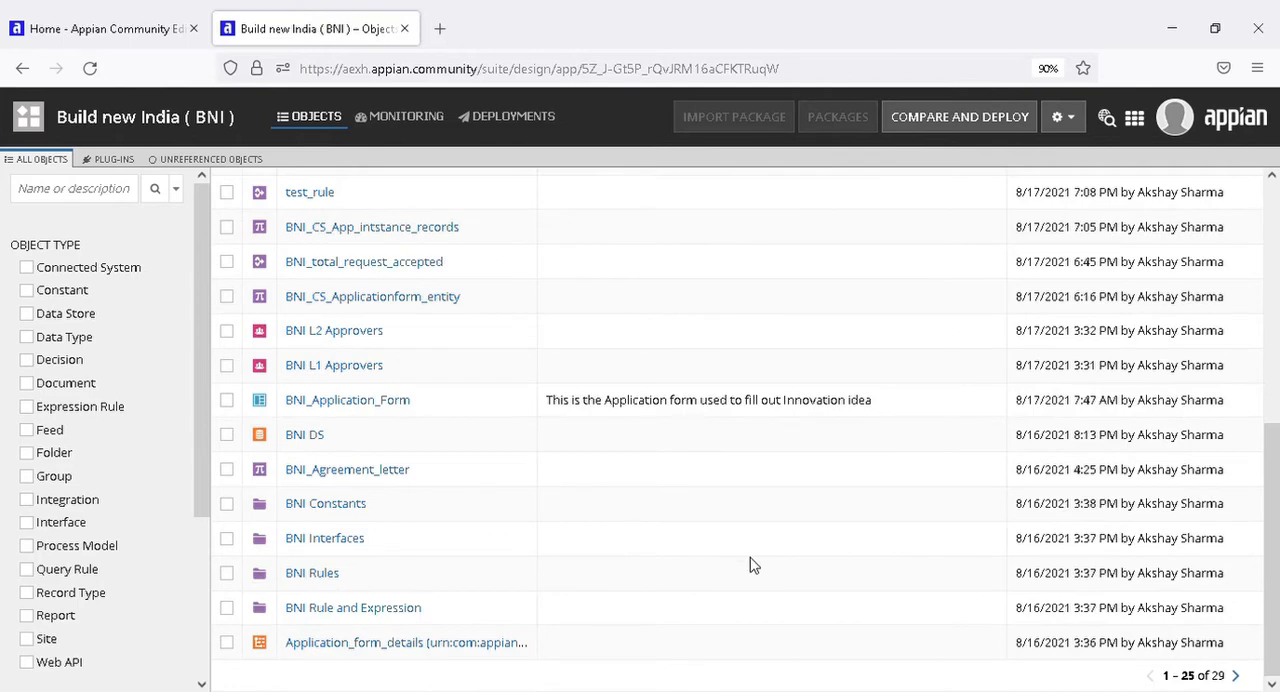
{"action": "scroll", "coordinate": [753, 566], "scroll_direction": "up", "scroll_amount": 5}
{"action": "scroll", "coordinate": [518, 407], "scroll_direction": "down", "scroll_amount": 5}
Look through the object type filters, show only Folder objects, and clear that filter again.
{"action": "scroll", "coordinate": [70, 330], "scroll_direction": "down", "scroll_amount": 3}
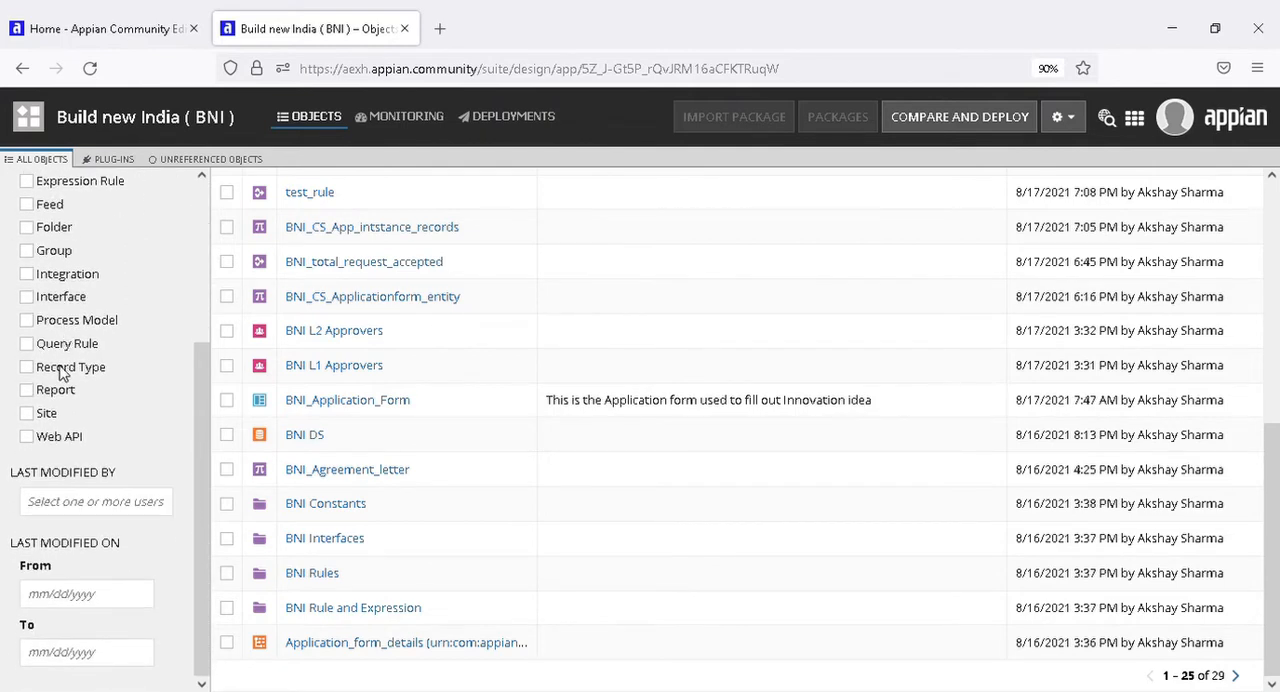
{"action": "scroll", "coordinate": [63, 366], "scroll_direction": "up", "scroll_amount": 3}
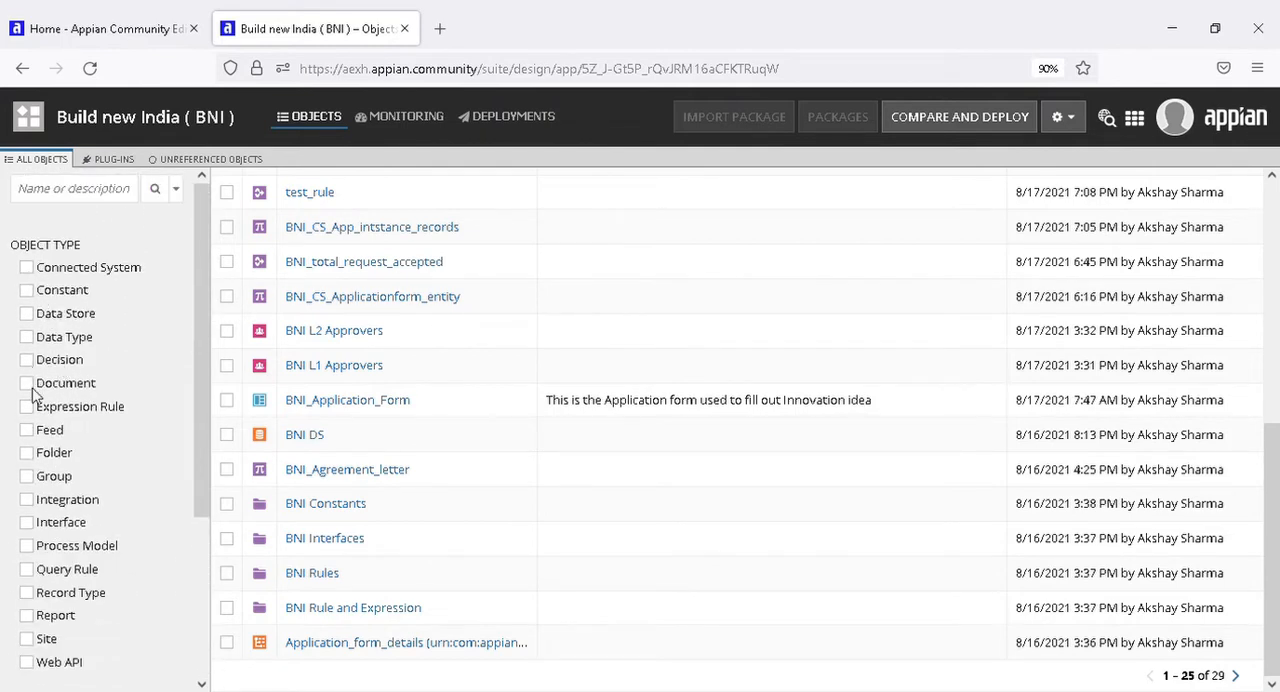
{"action": "left_click", "coordinate": [27, 453]}
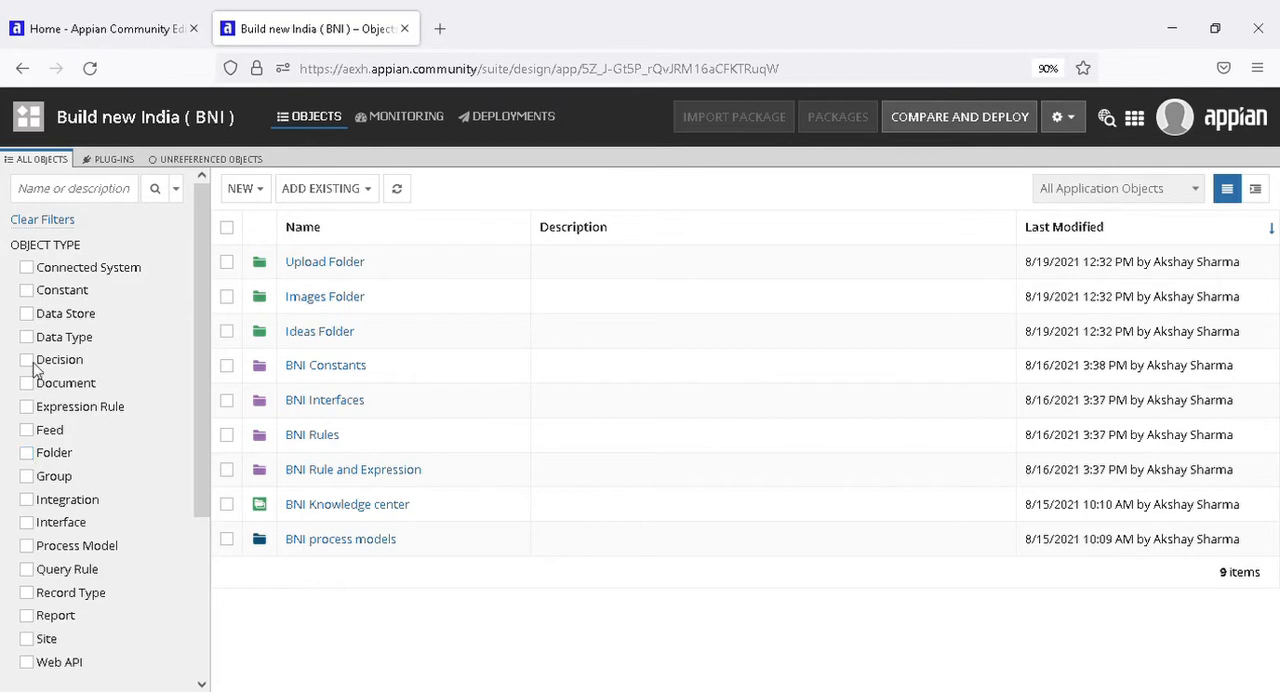
{"action": "left_click", "coordinate": [27, 453]}
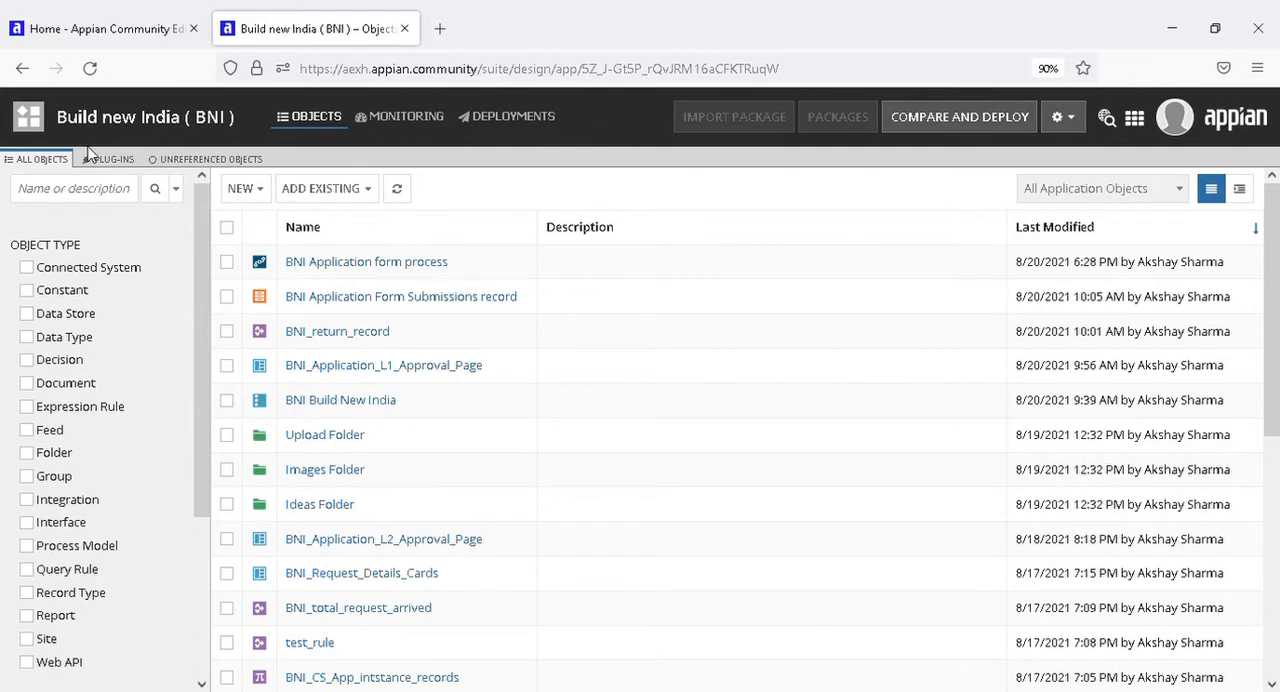
Review the application's health dashboard and process activity under monitoring, and go back to its object list.
{"action": "left_click", "coordinate": [424, 131]}
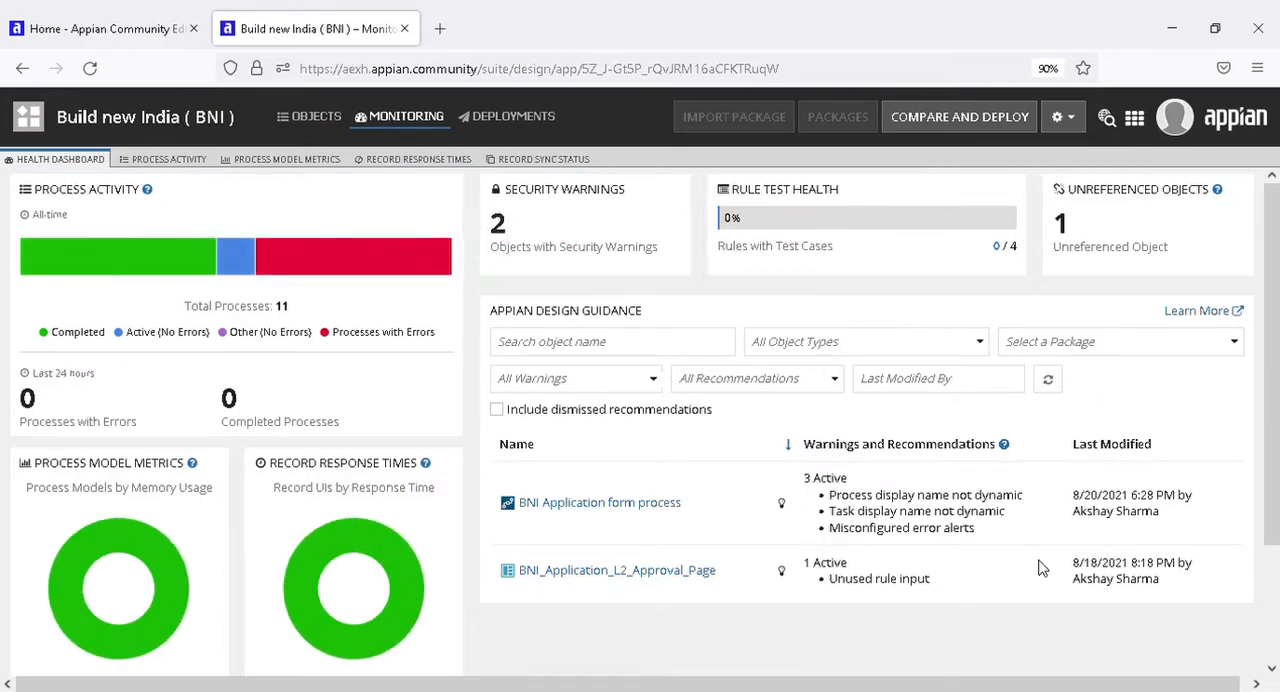
{"action": "scroll", "coordinate": [100, 367], "scroll_direction": "down", "scroll_amount": 2}
{"action": "scroll", "coordinate": [234, 463], "scroll_direction": "up", "scroll_amount": 2}
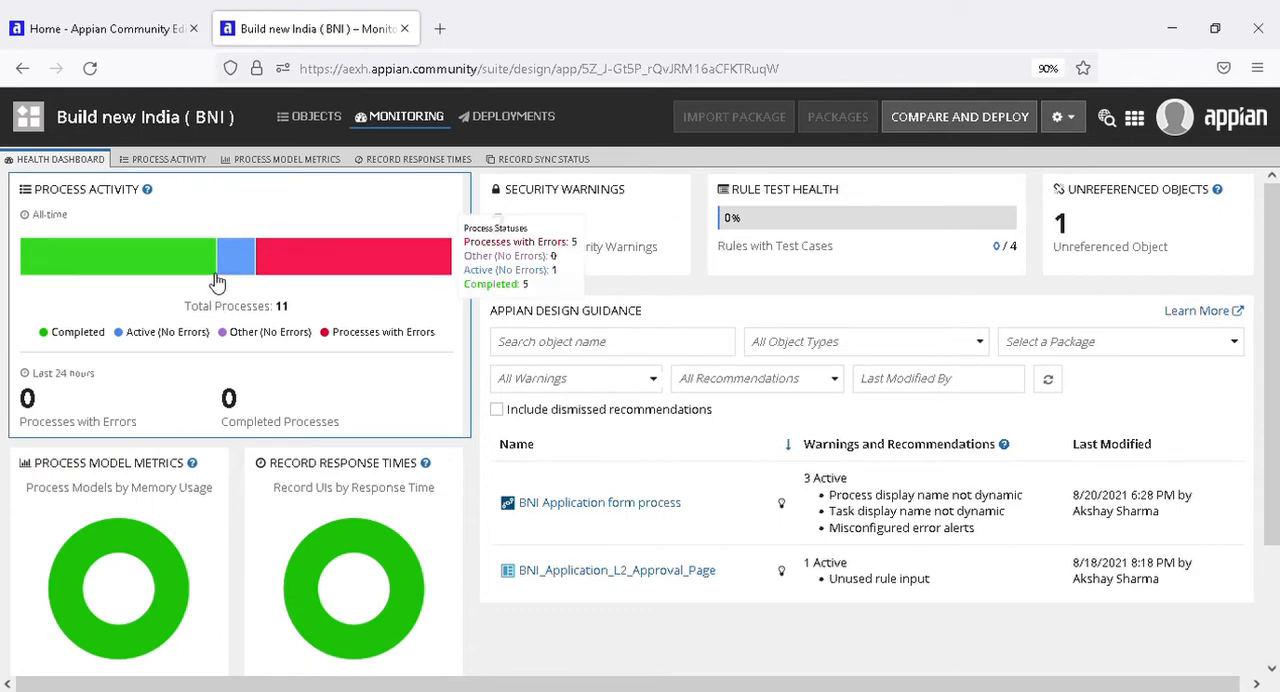
{"action": "left_click", "coordinate": [212, 313]}
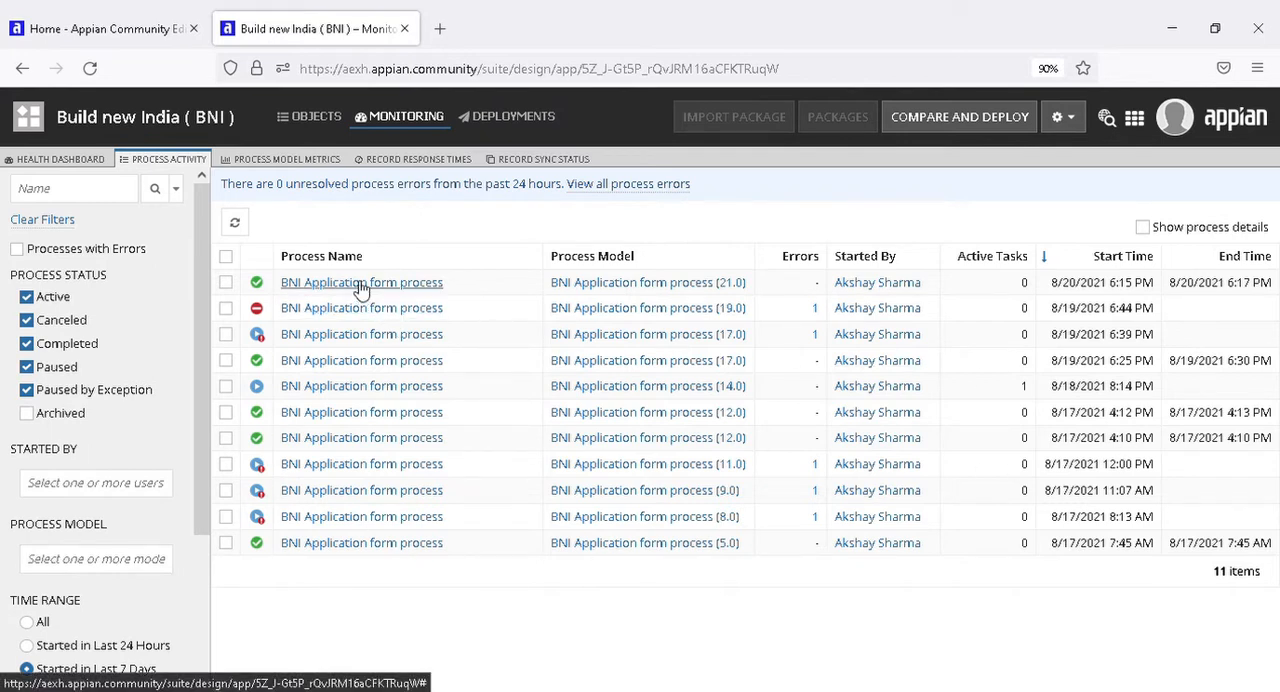
{"action": "left_click", "coordinate": [486, 119]}
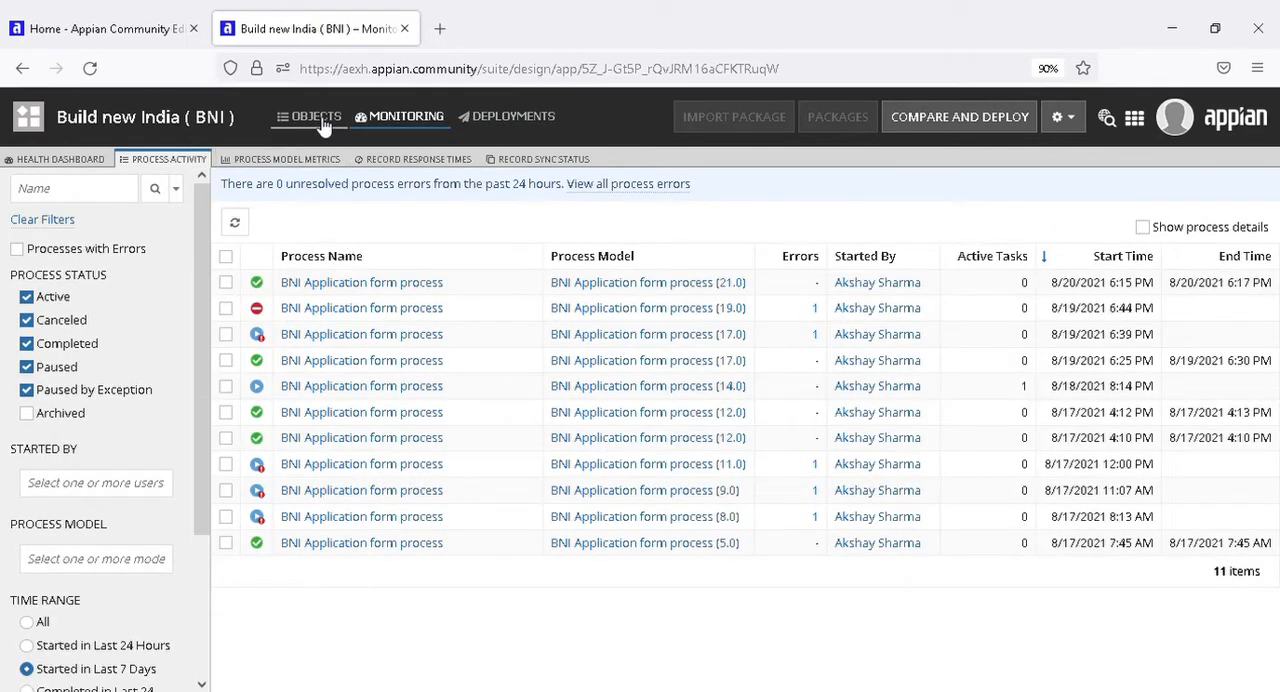
{"action": "left_click", "coordinate": [318, 120]}
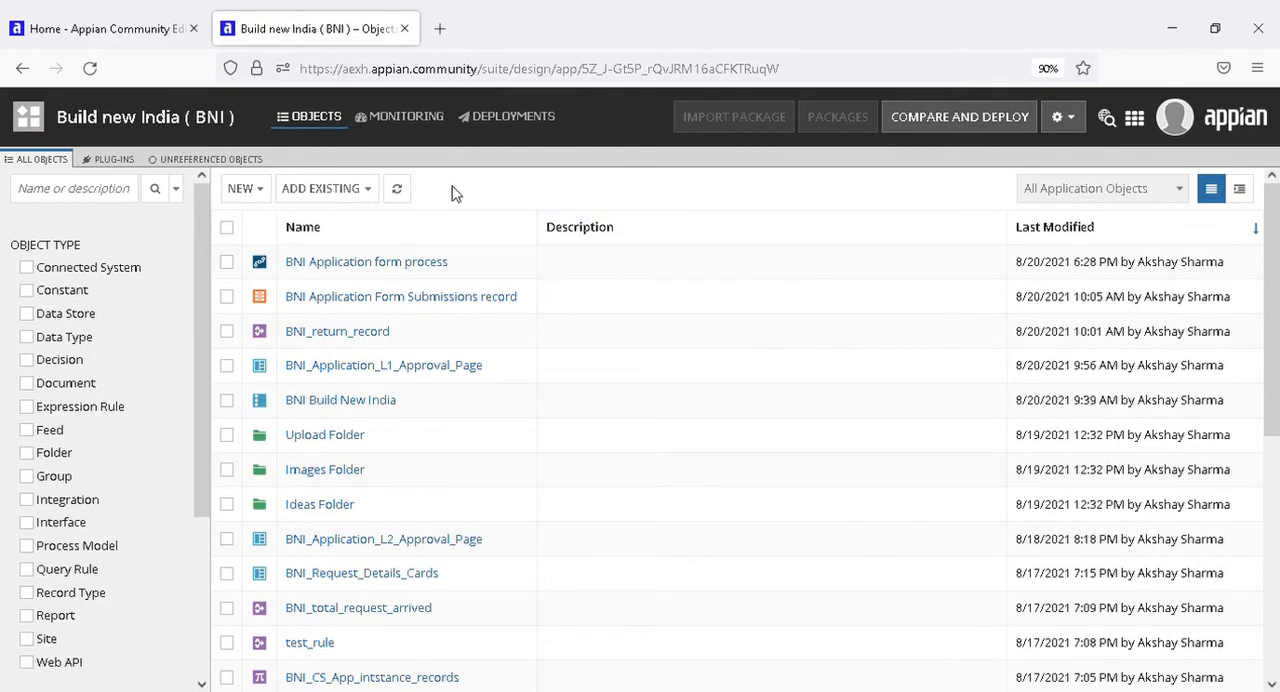
Examine the design object types that can be newly created in the application, from Data Type through Folder, without creating any.
{"action": "left_click", "coordinate": [265, 198]}
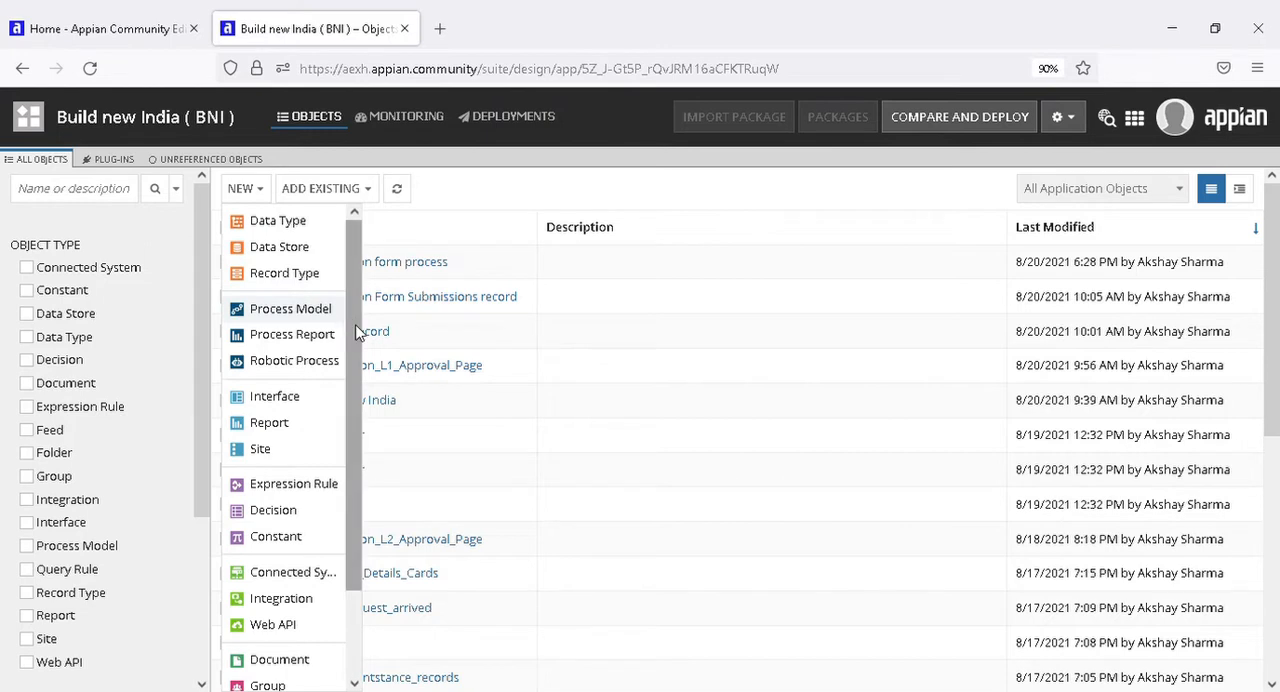
{"action": "scroll", "coordinate": [345, 340], "scroll_direction": "down", "scroll_amount": 1}
{"action": "left_click_drag", "start_coordinate": [355, 362], "coordinate": [355, 406]}
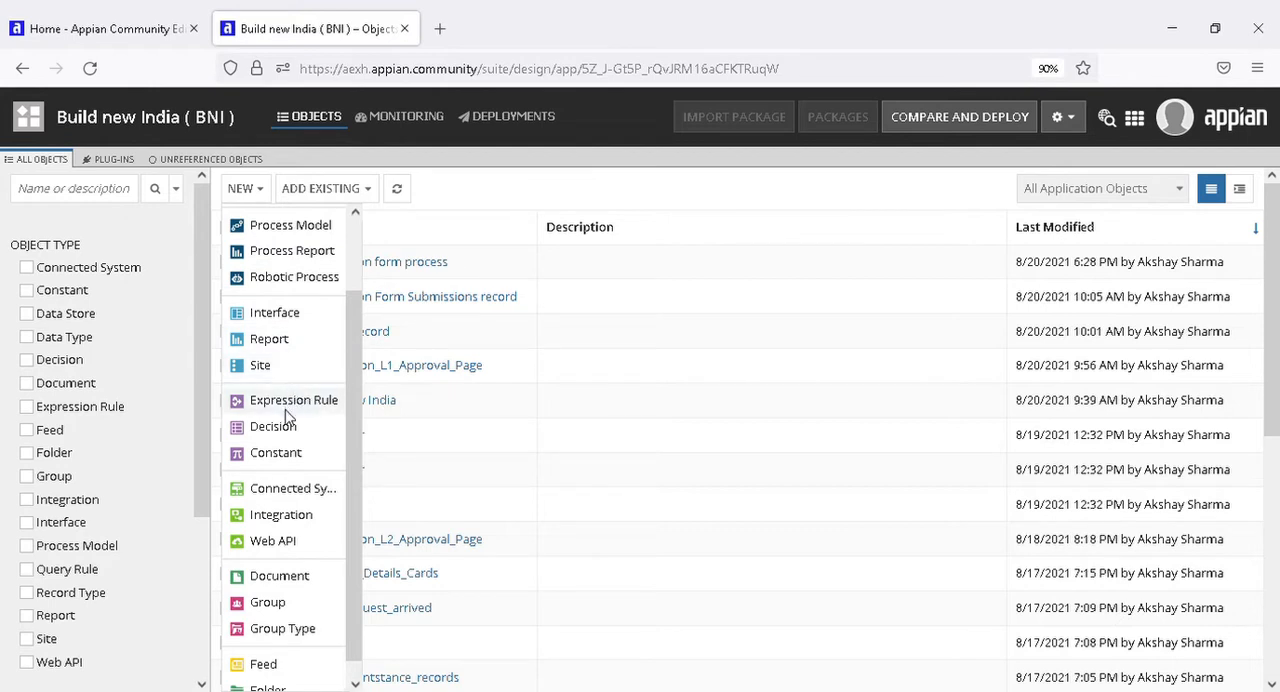
{"action": "scroll", "coordinate": [288, 424], "scroll_direction": "down", "scroll_amount": 1}
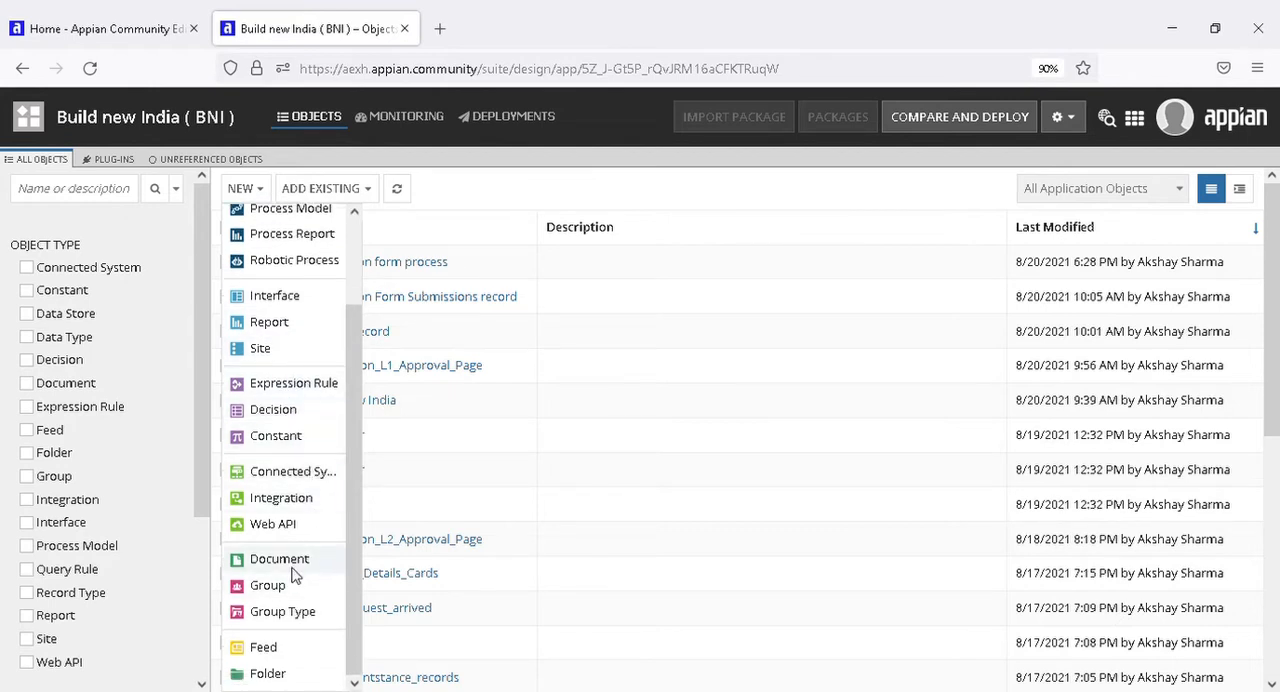
{"action": "scroll", "coordinate": [290, 560], "scroll_direction": "up", "scroll_amount": 2}
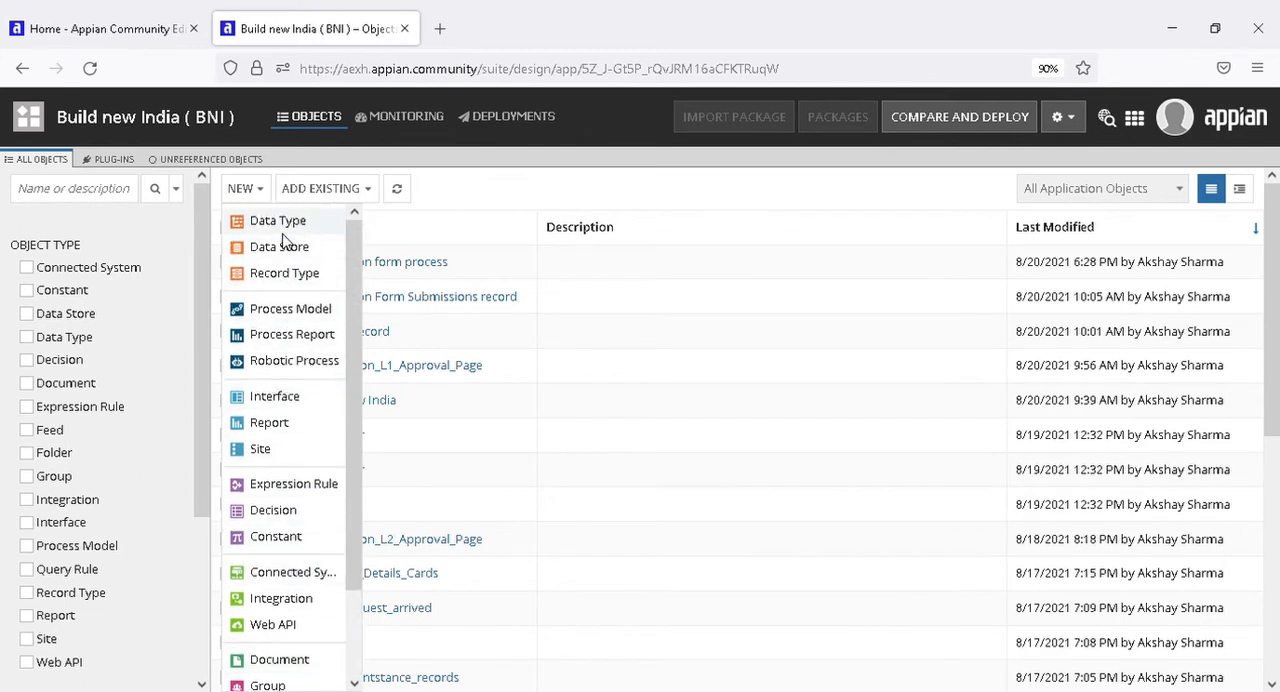
{"action": "scroll", "coordinate": [284, 436], "scroll_direction": "down", "scroll_amount": 2}
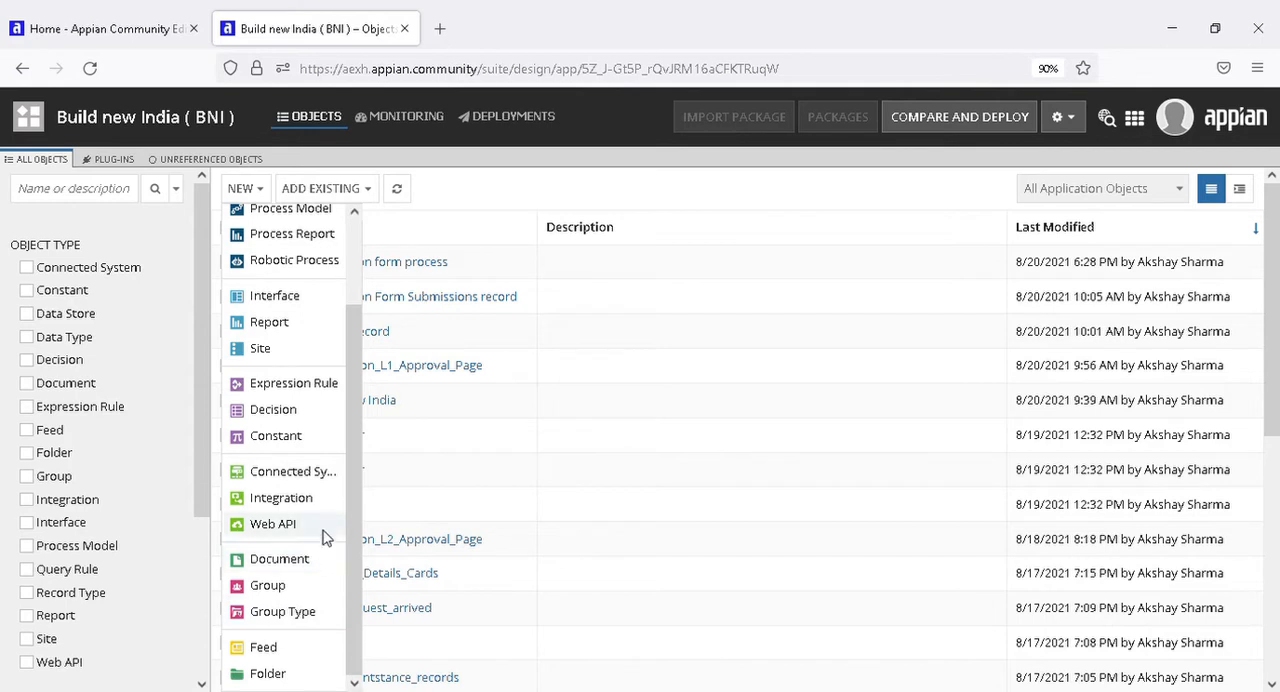
{"action": "scroll", "coordinate": [315, 440], "scroll_direction": "up", "scroll_amount": 2}
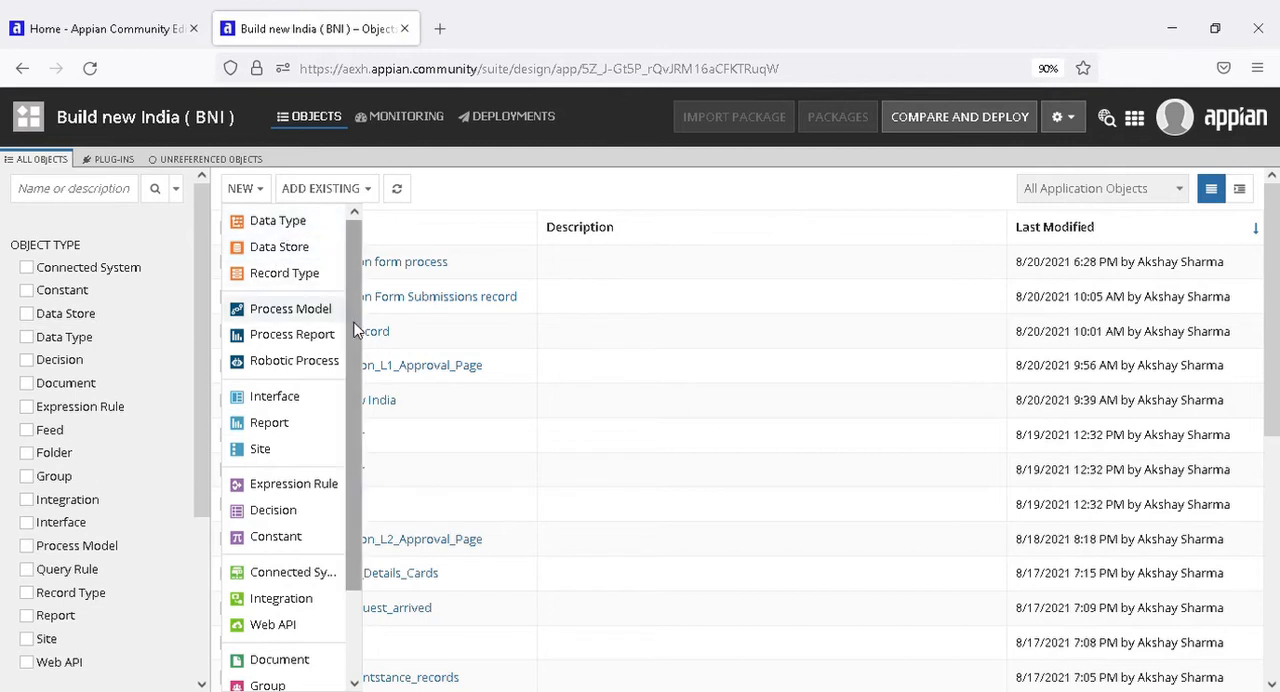
{"action": "scroll", "coordinate": [352, 400], "scroll_direction": "down", "scroll_amount": 2}
{"action": "scroll", "coordinate": [355, 383], "scroll_direction": "up", "scroll_amount": 2}
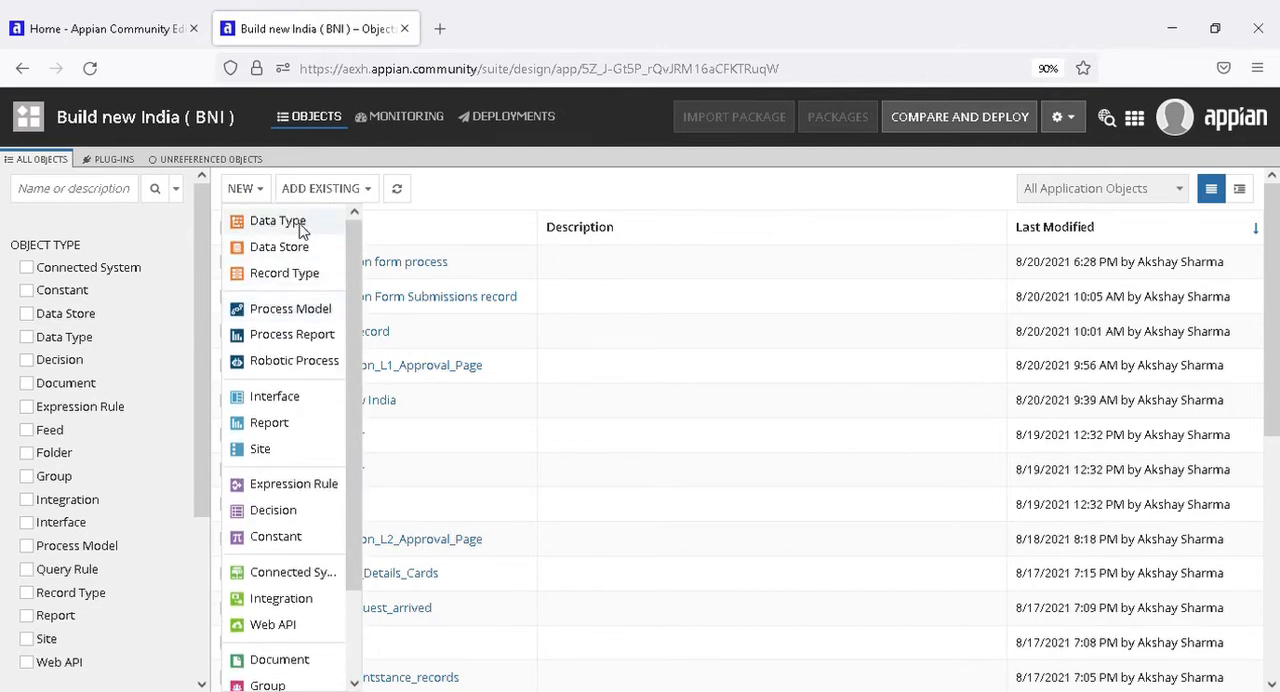
{"action": "left_click", "coordinate": [333, 273]}
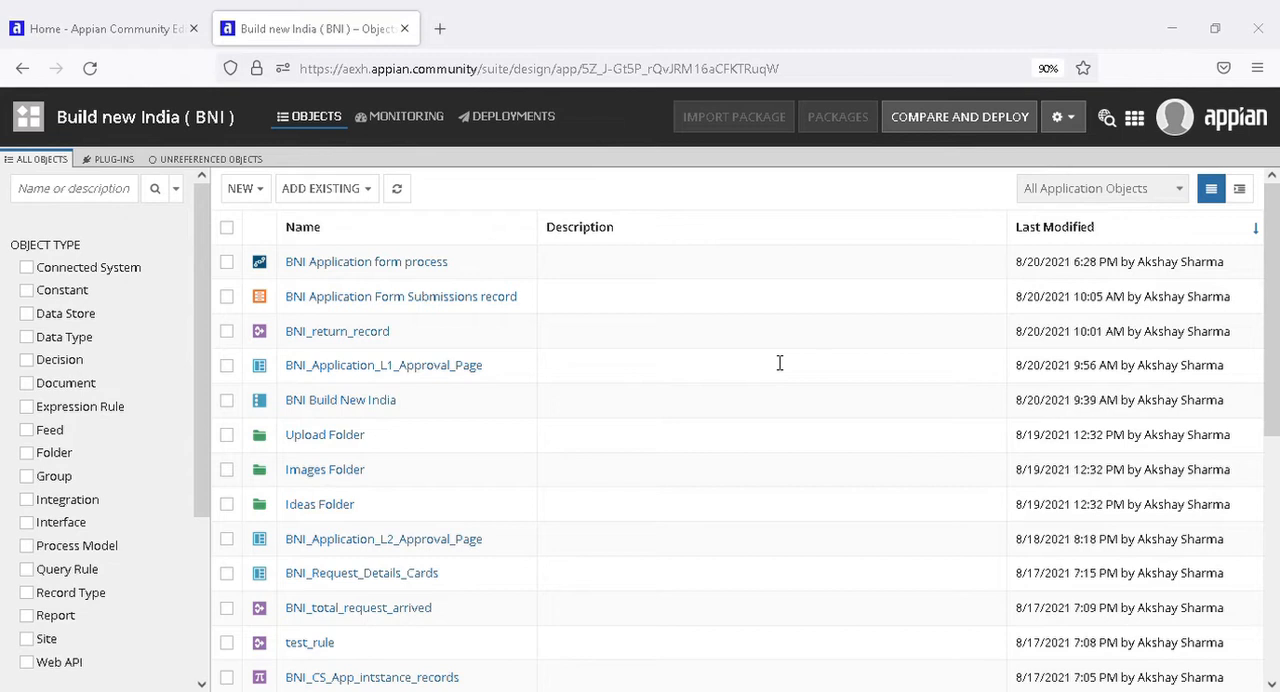
{"action": "left_click", "coordinate": [252, 195]}
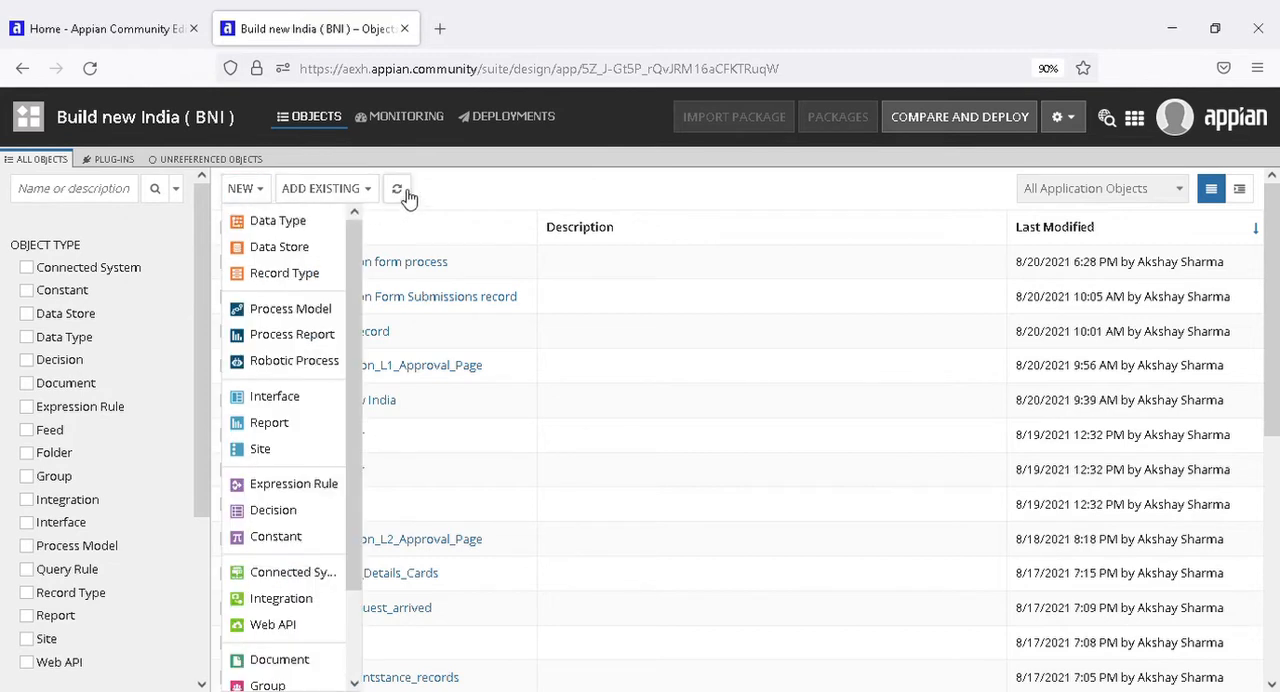
{"action": "left_click", "coordinate": [446, 190]}
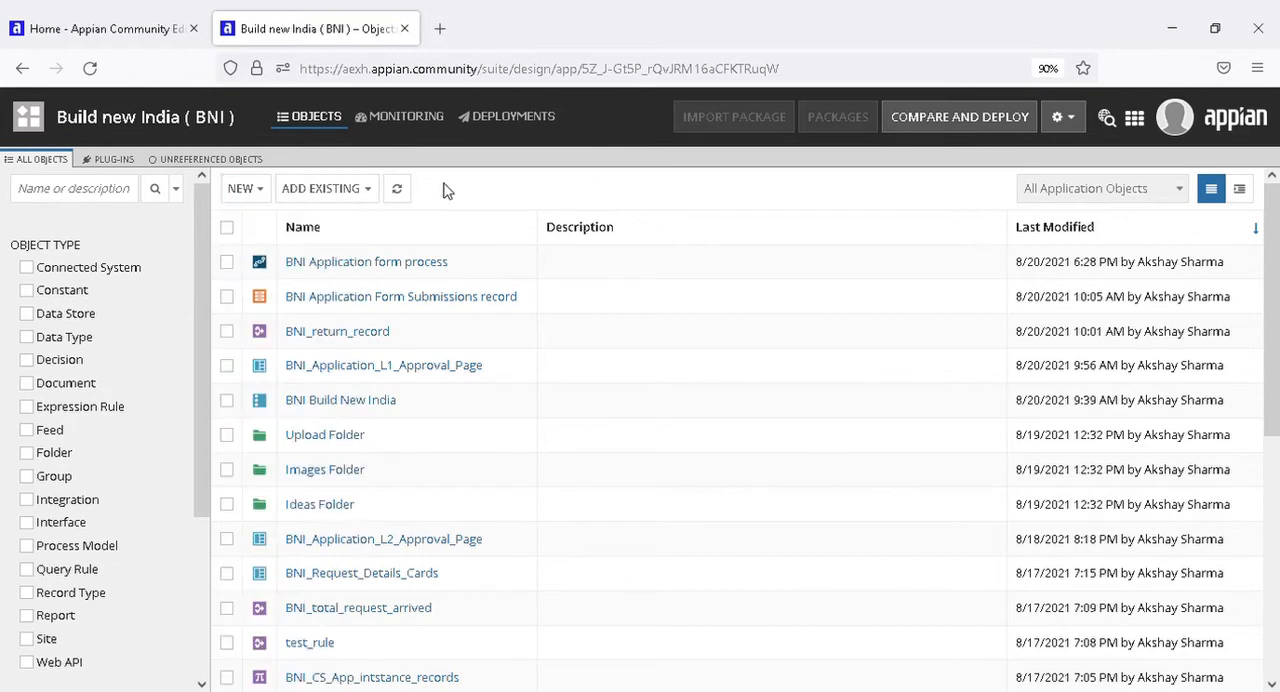
Return to the list of all applications and create a new application from scratch named Test Application.
{"action": "left_click", "coordinate": [28, 120]}
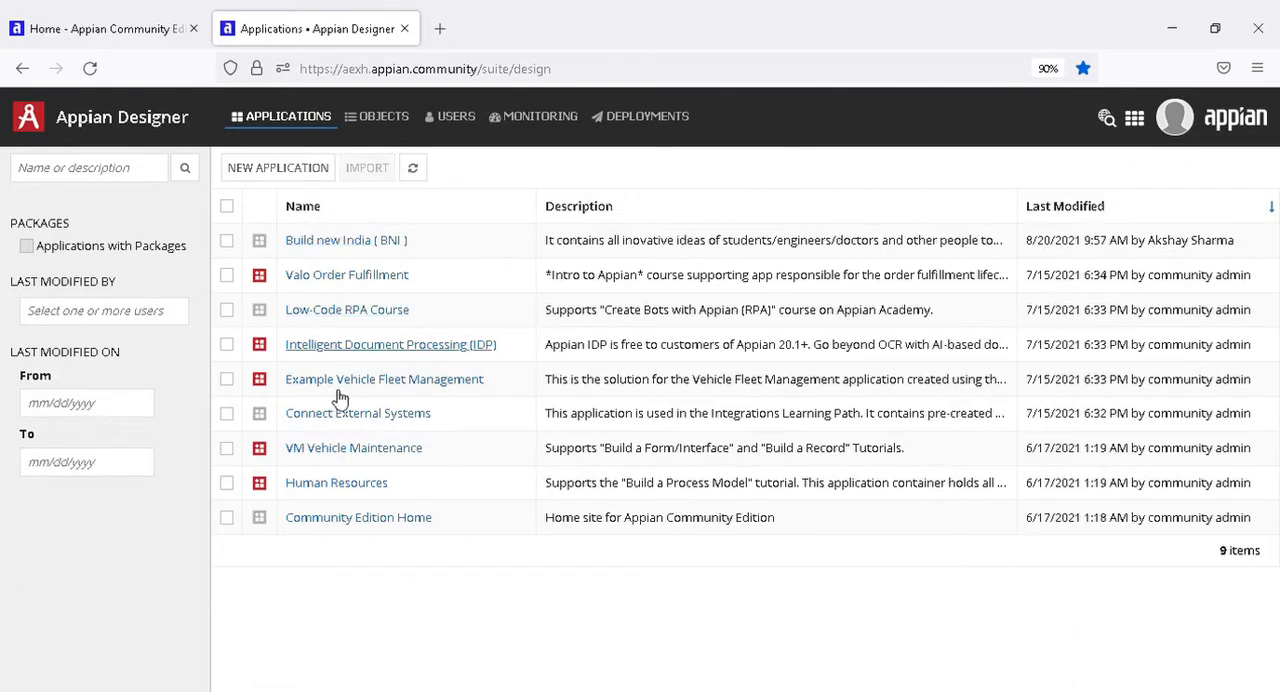
{"action": "left_click", "coordinate": [263, 172]}
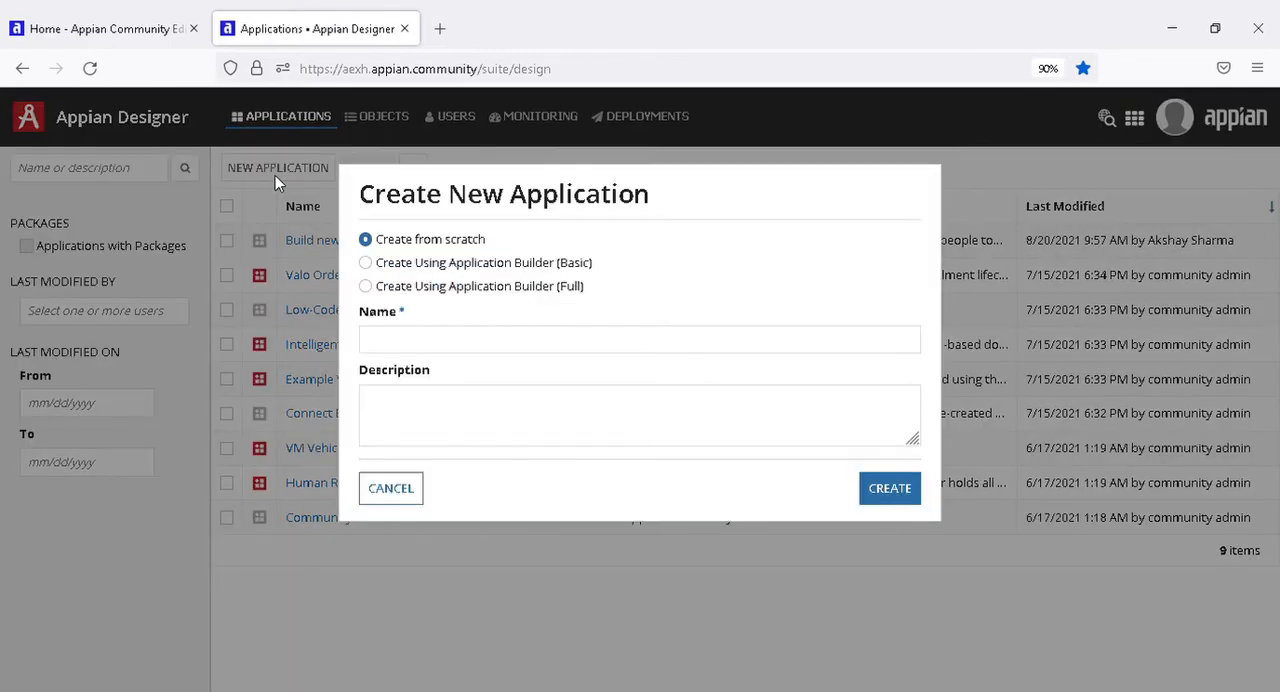
{"action": "left_click", "coordinate": [450, 341]}
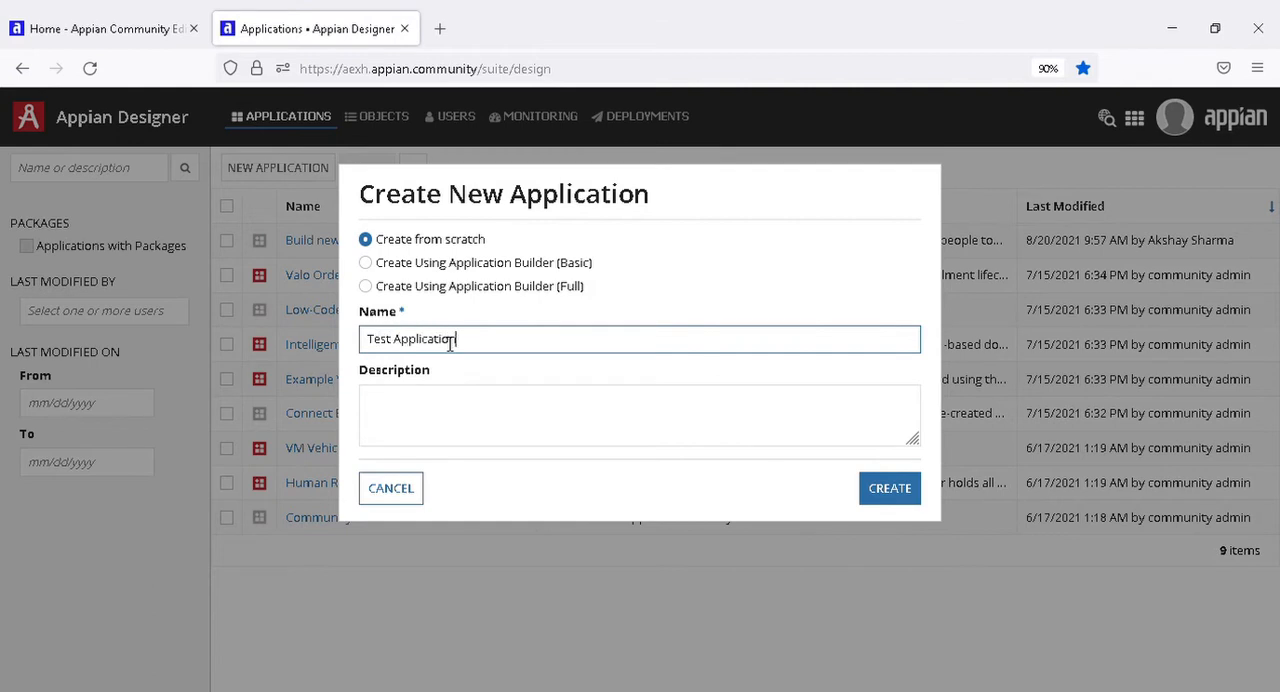
{"action": "left_click", "coordinate": [466, 409]}
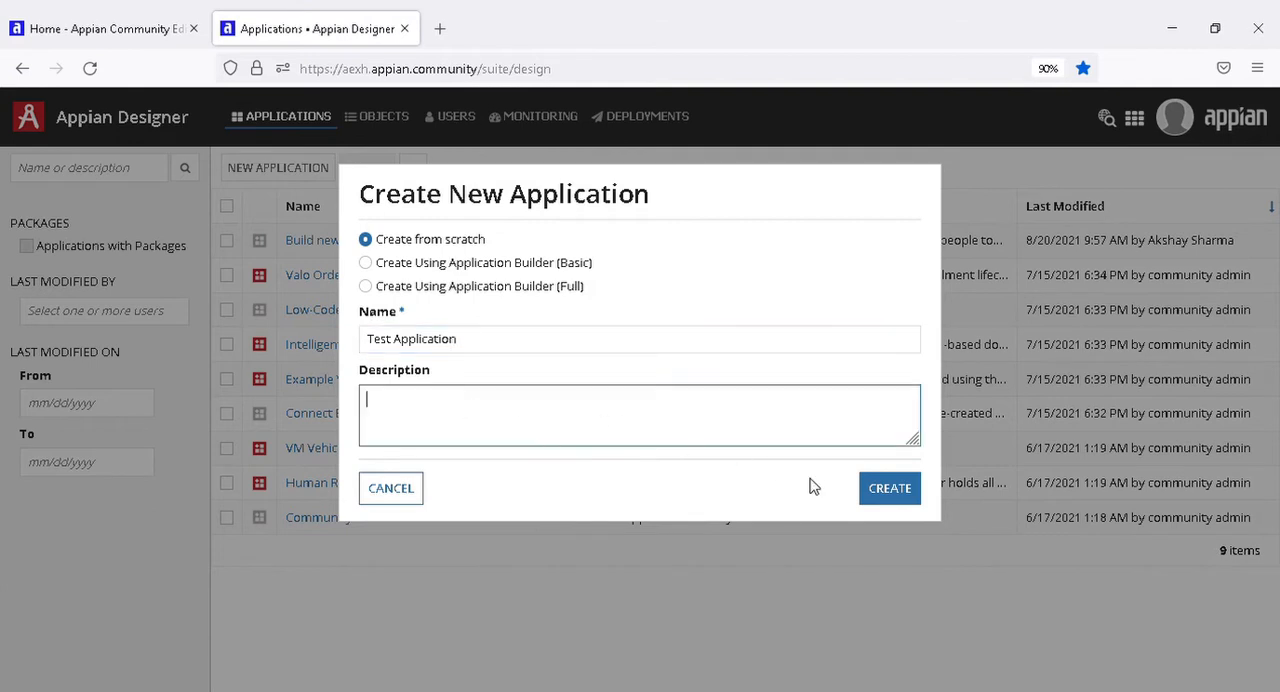
{"action": "left_click", "coordinate": [882, 505]}
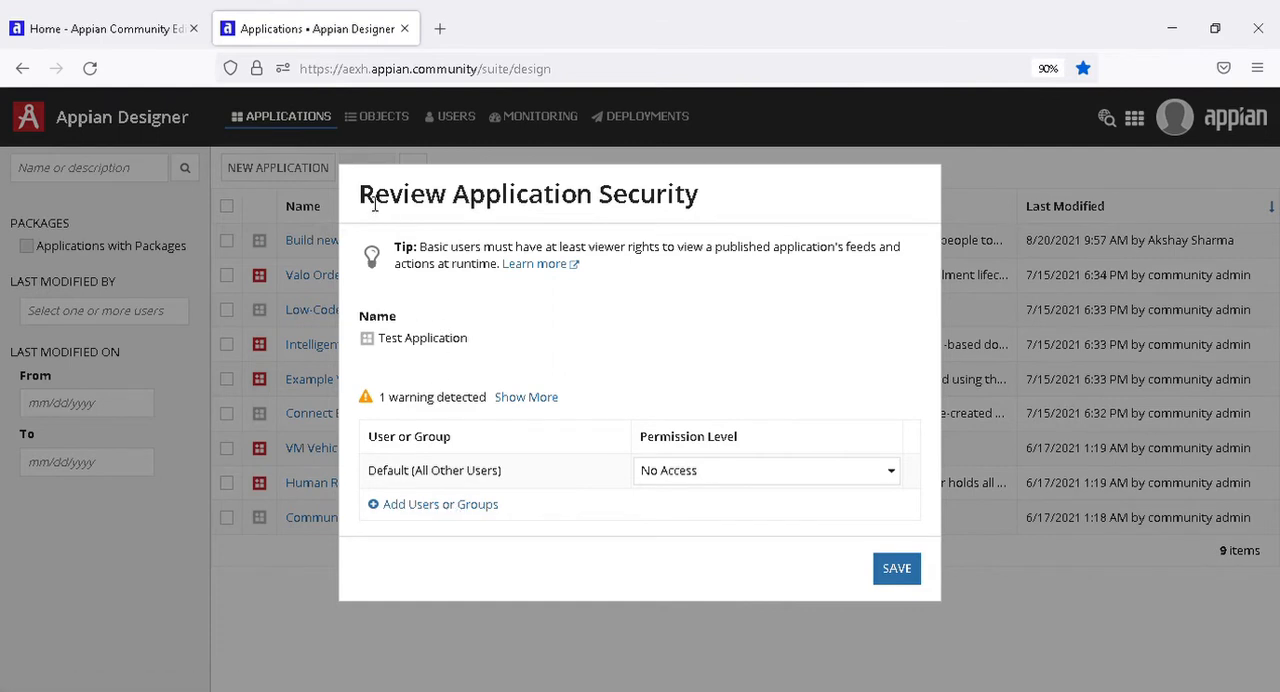
Add the designer's own user account to Test Application's security with the Administrator permission level, and save the security settings.
{"action": "left_click_drag", "start_coordinate": [374, 203], "coordinate": [751, 197]}
{"action": "left_click", "coordinate": [745, 207]}
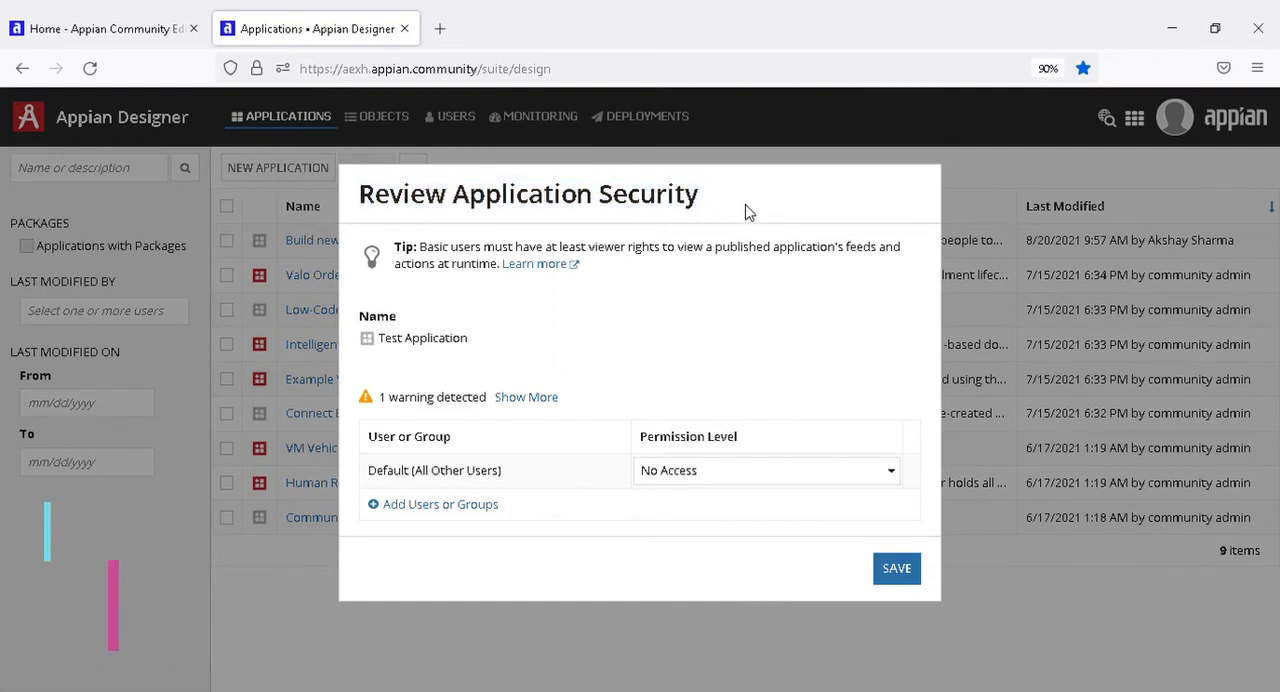
{"action": "left_click", "coordinate": [445, 505]}
{"action": "left_click", "coordinate": [560, 513]}
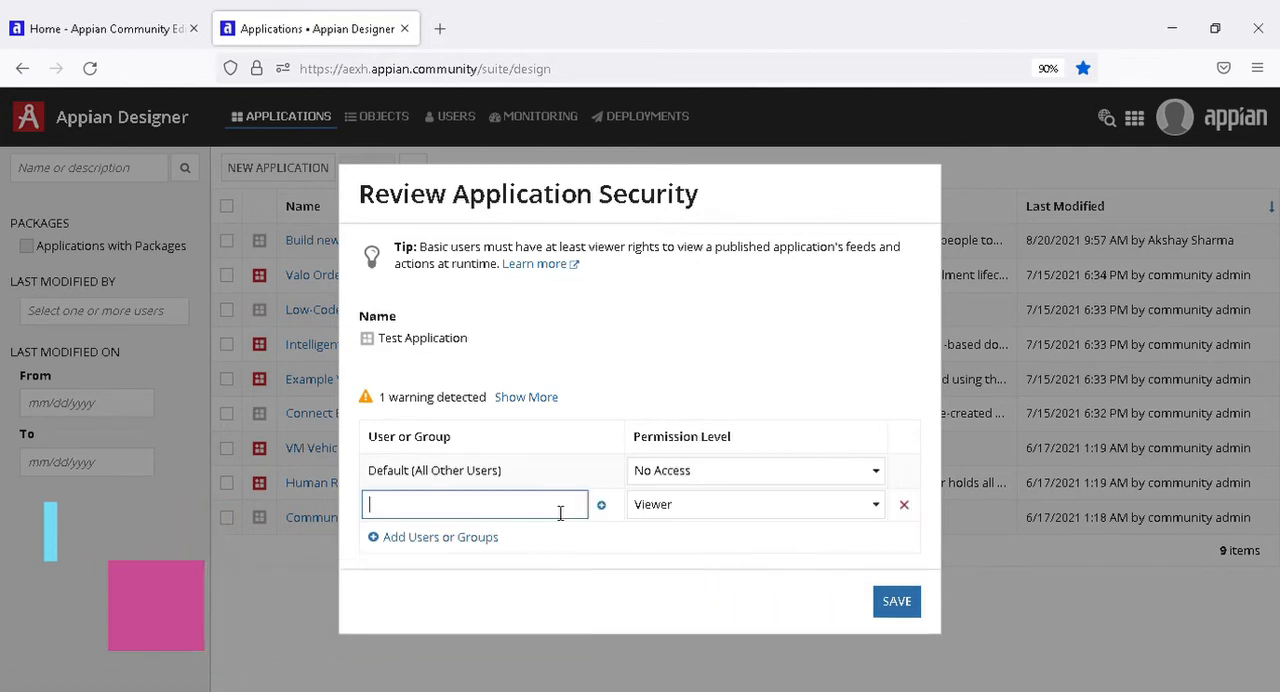
{"action": "type", "text": "ak"}
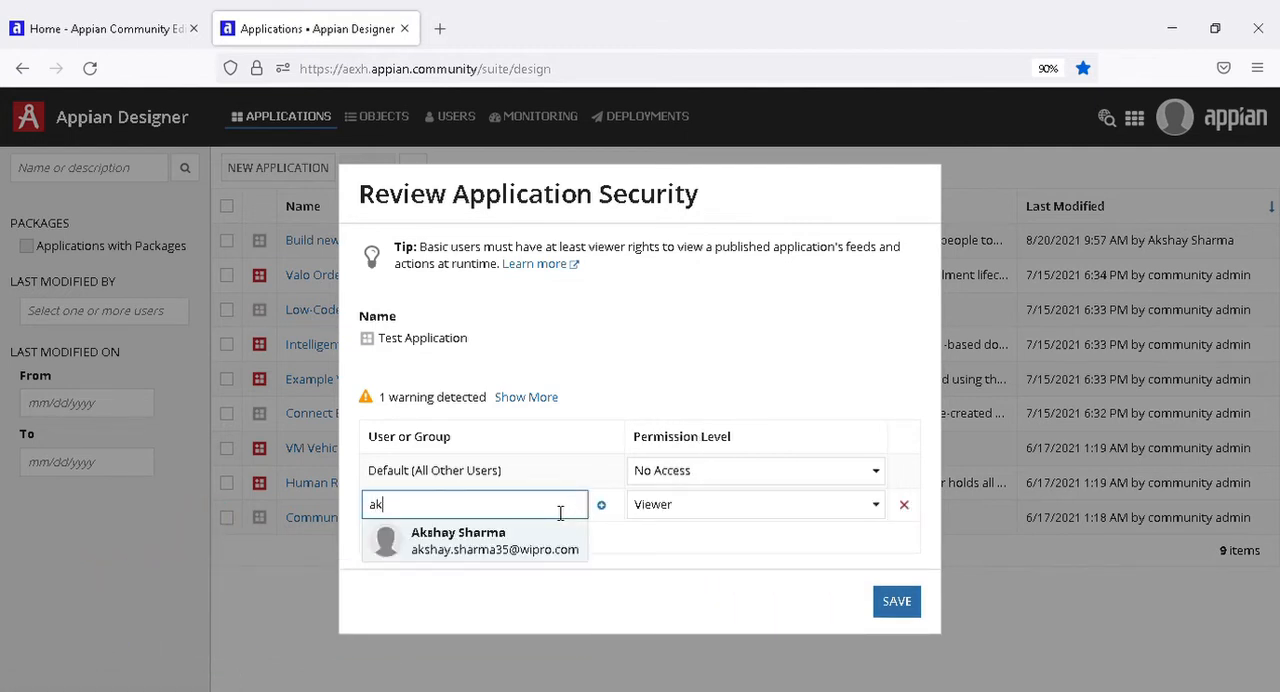
{"action": "left_click", "coordinate": [472, 553]}
{"action": "left_click", "coordinate": [727, 505]}
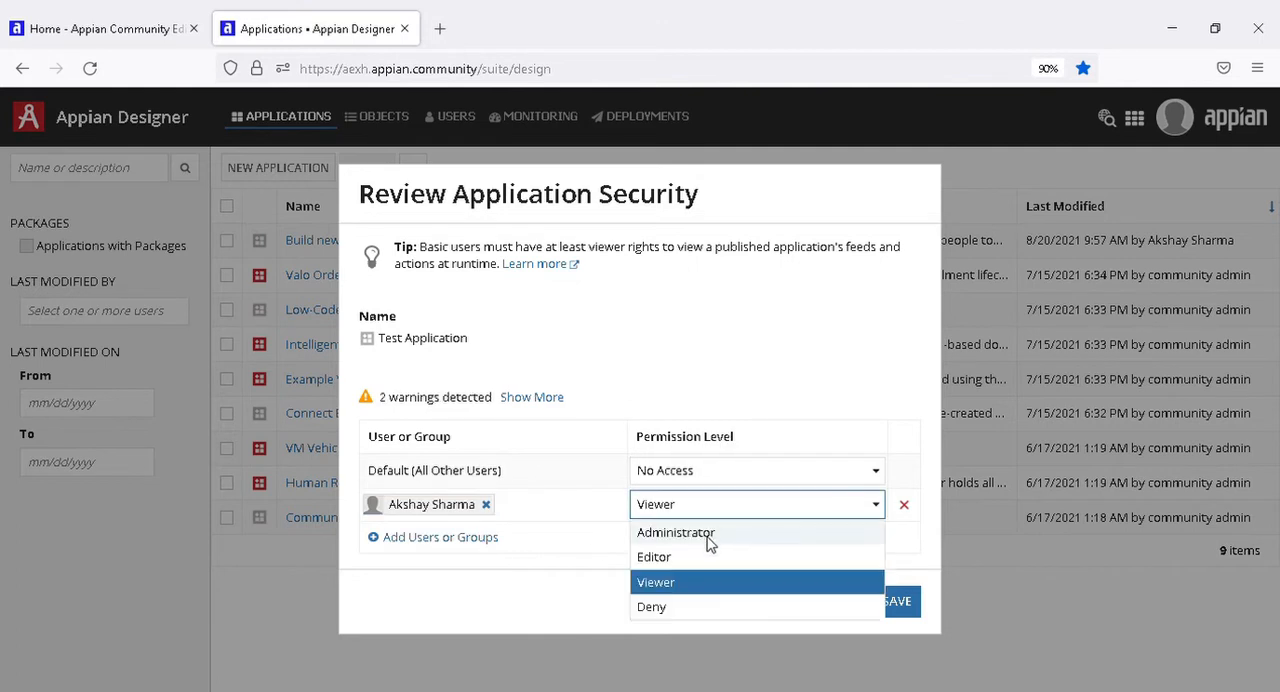
{"action": "left_click", "coordinate": [709, 539]}
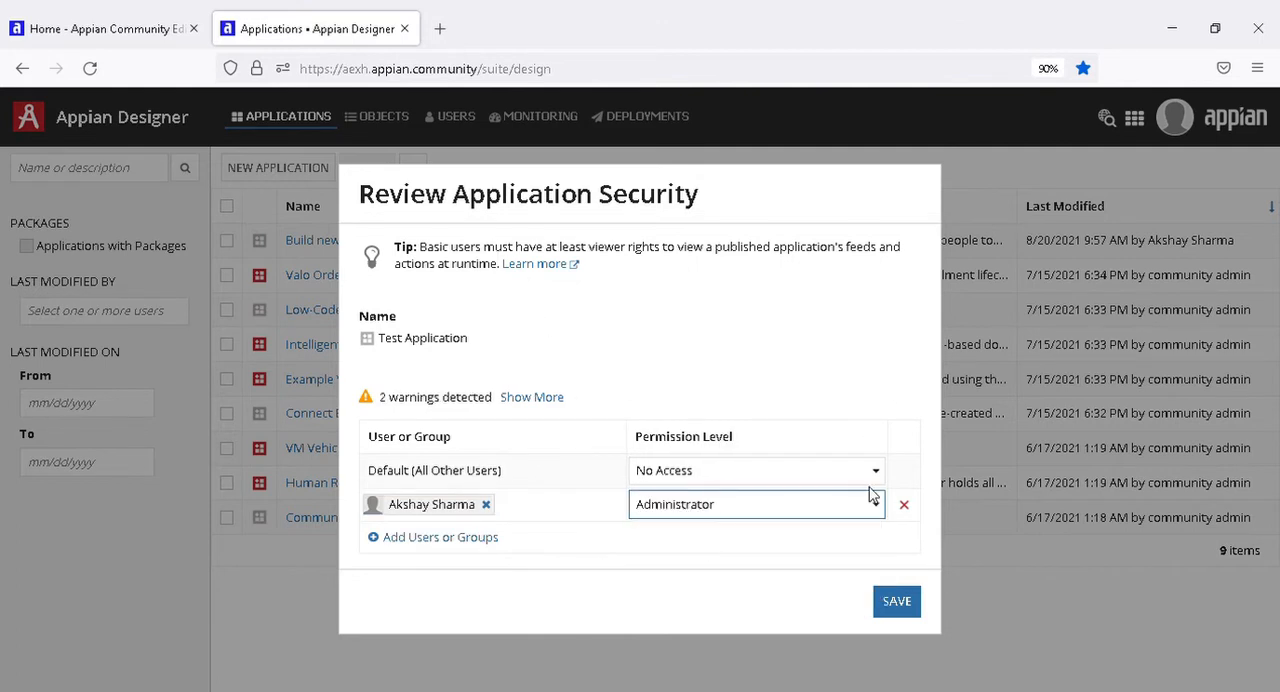
{"action": "left_click", "coordinate": [899, 602]}
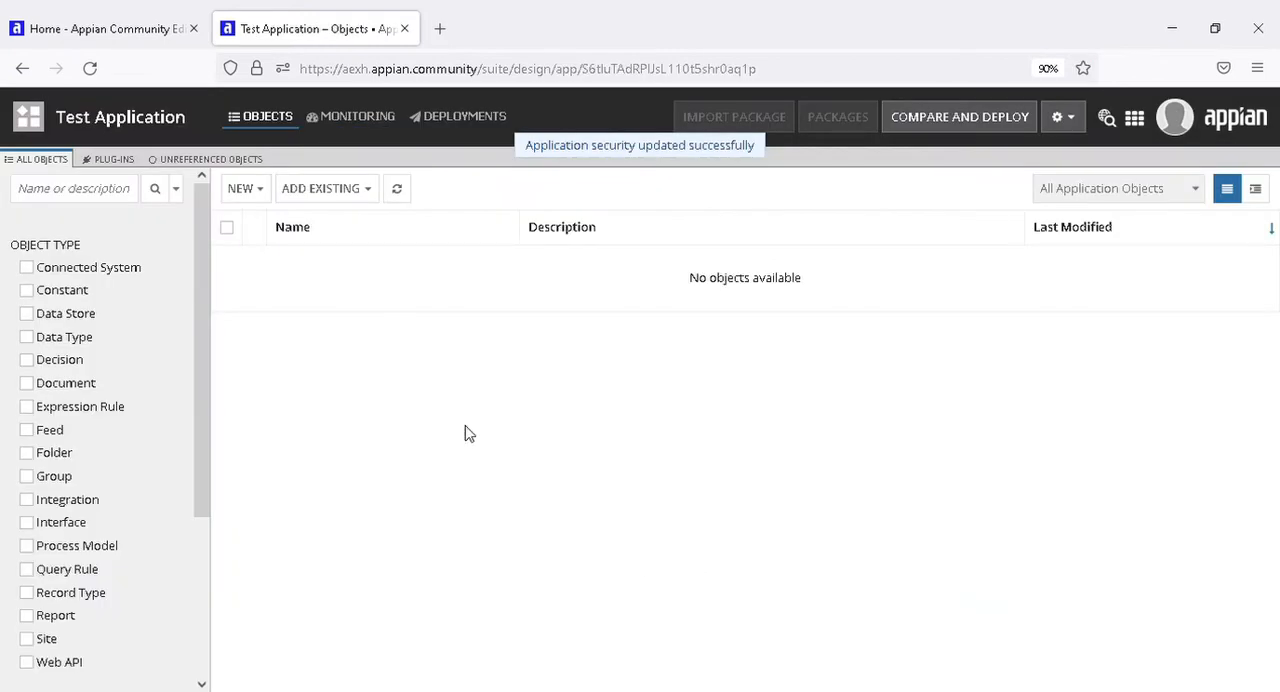
Create a data type from scratch named student in the urn:com:appian:types namespace.
{"action": "left_click", "coordinate": [240, 189]}
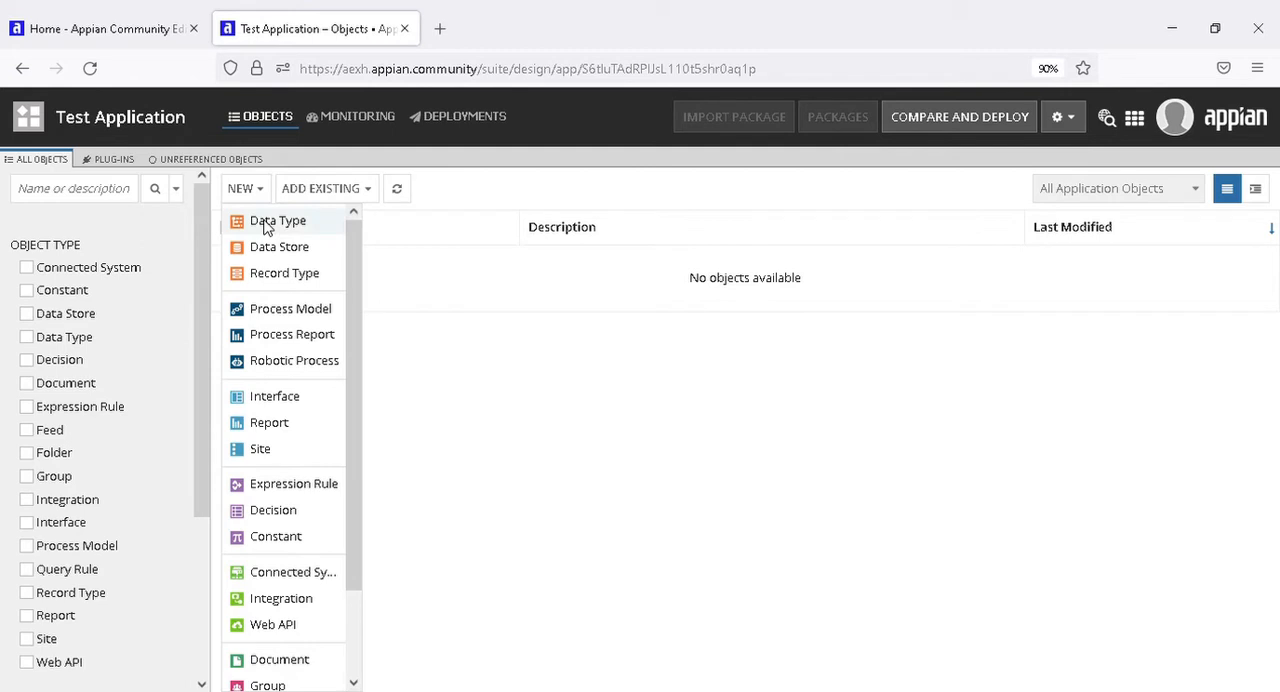
{"action": "left_click", "coordinate": [266, 224]}
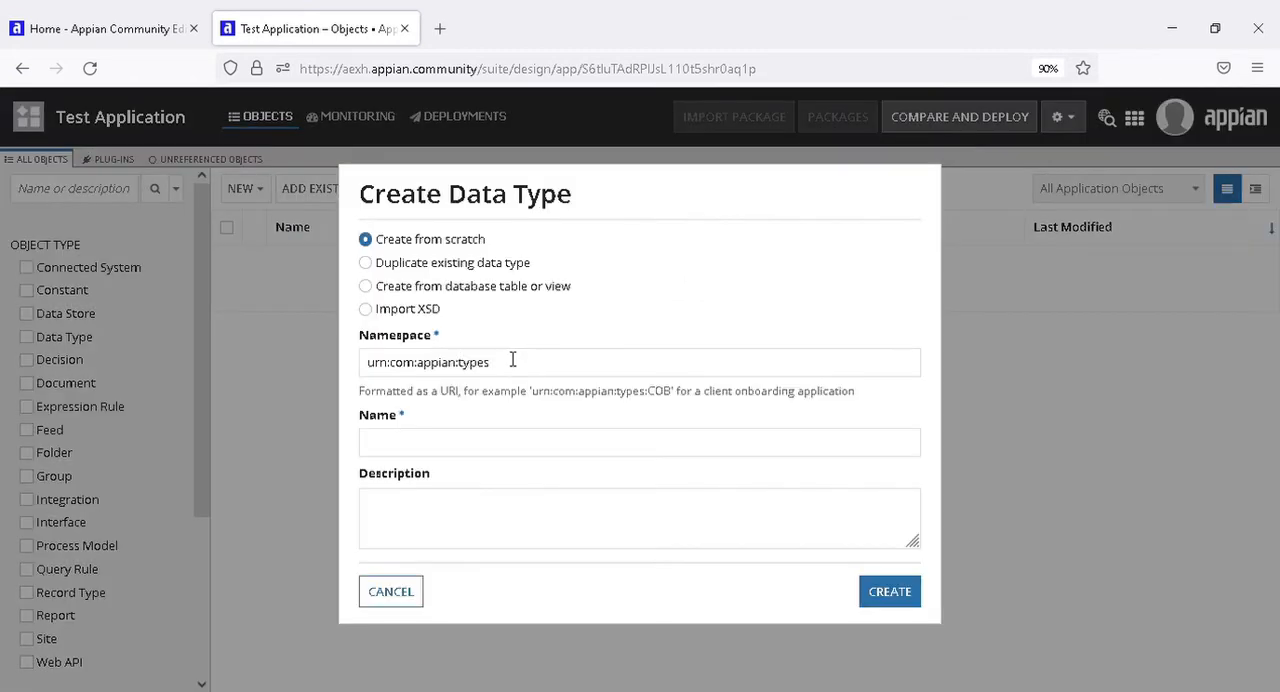
{"action": "left_click_drag", "start_coordinate": [378, 241], "coordinate": [503, 256]}
{"action": "left_click", "coordinate": [505, 318]}
{"action": "left_click", "coordinate": [497, 370]}
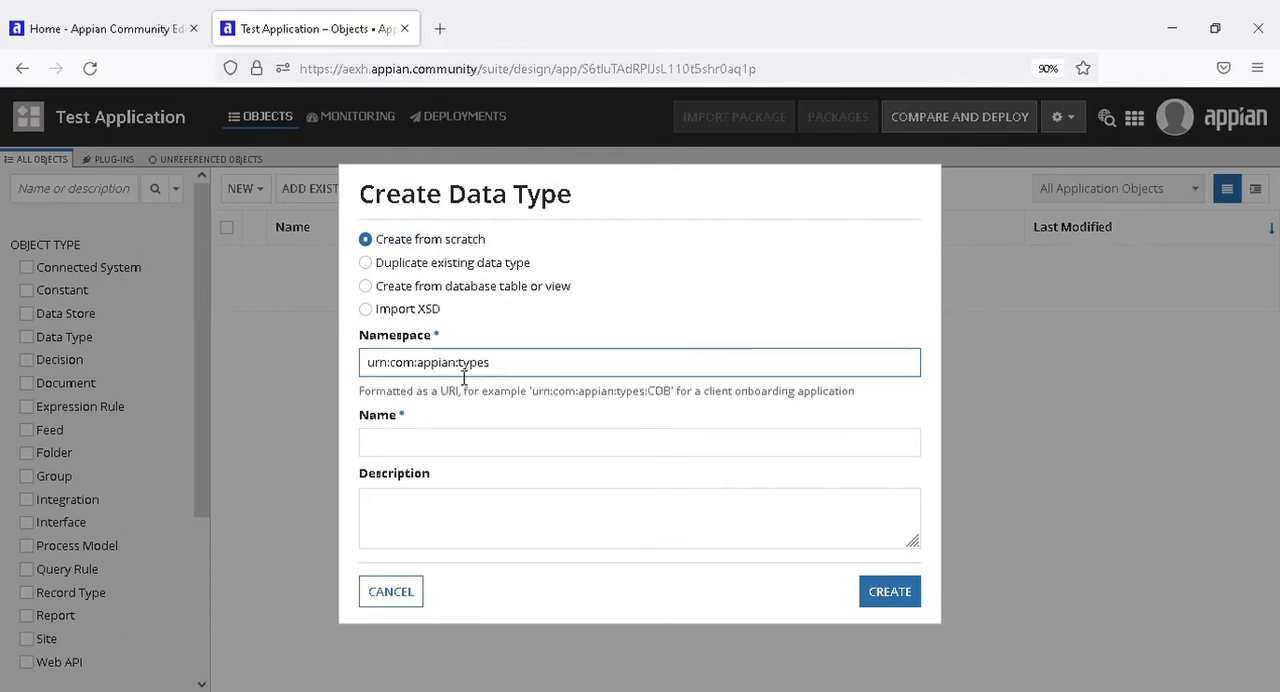
{"action": "left_click", "coordinate": [420, 452]}
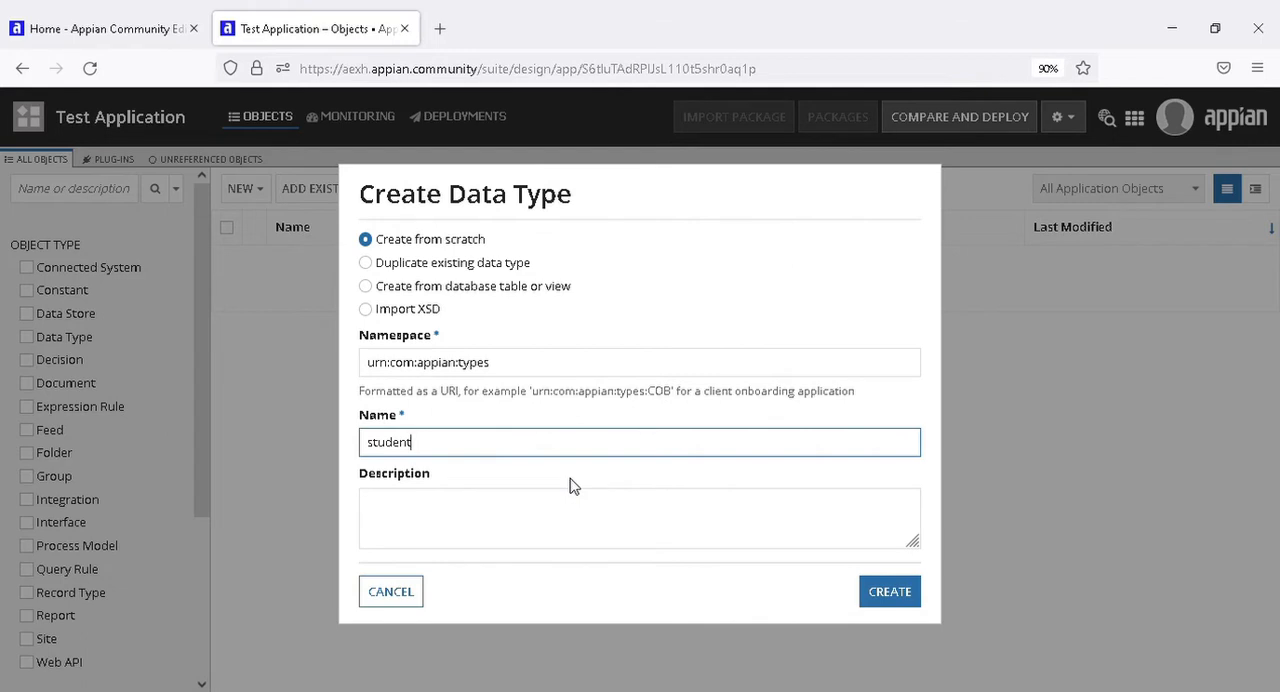
{"action": "left_click", "coordinate": [344, 480]}
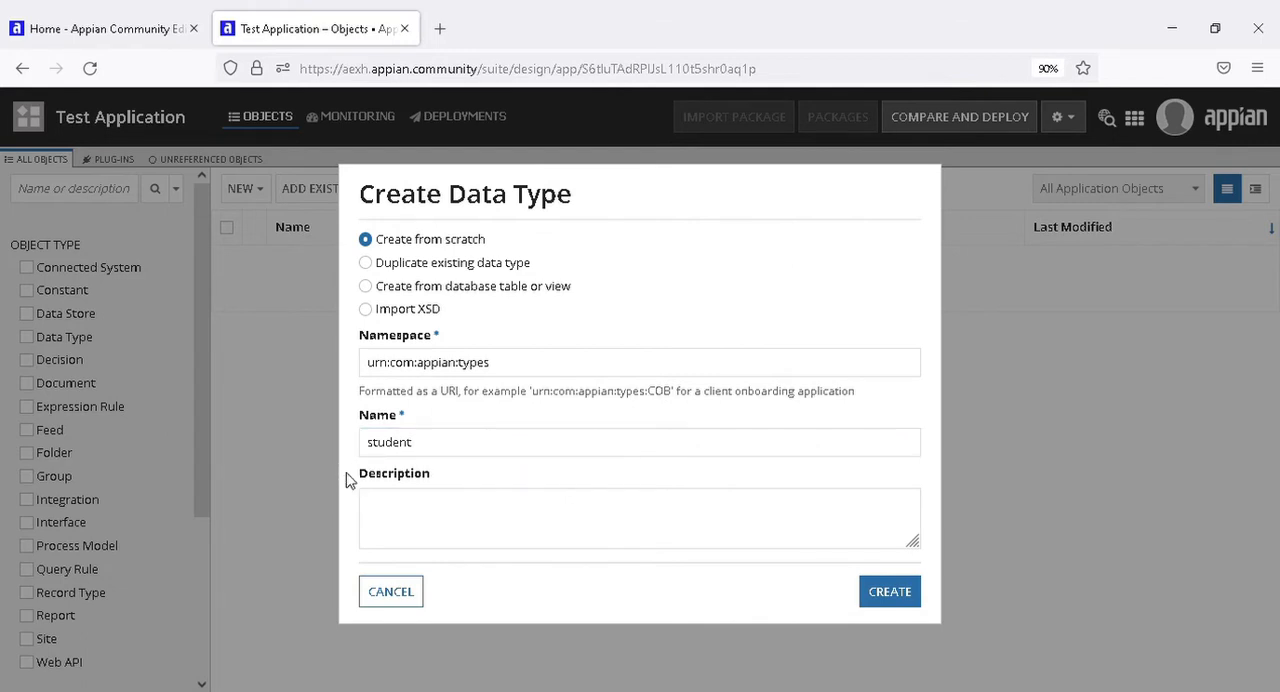
{"action": "left_click", "coordinate": [883, 596]}
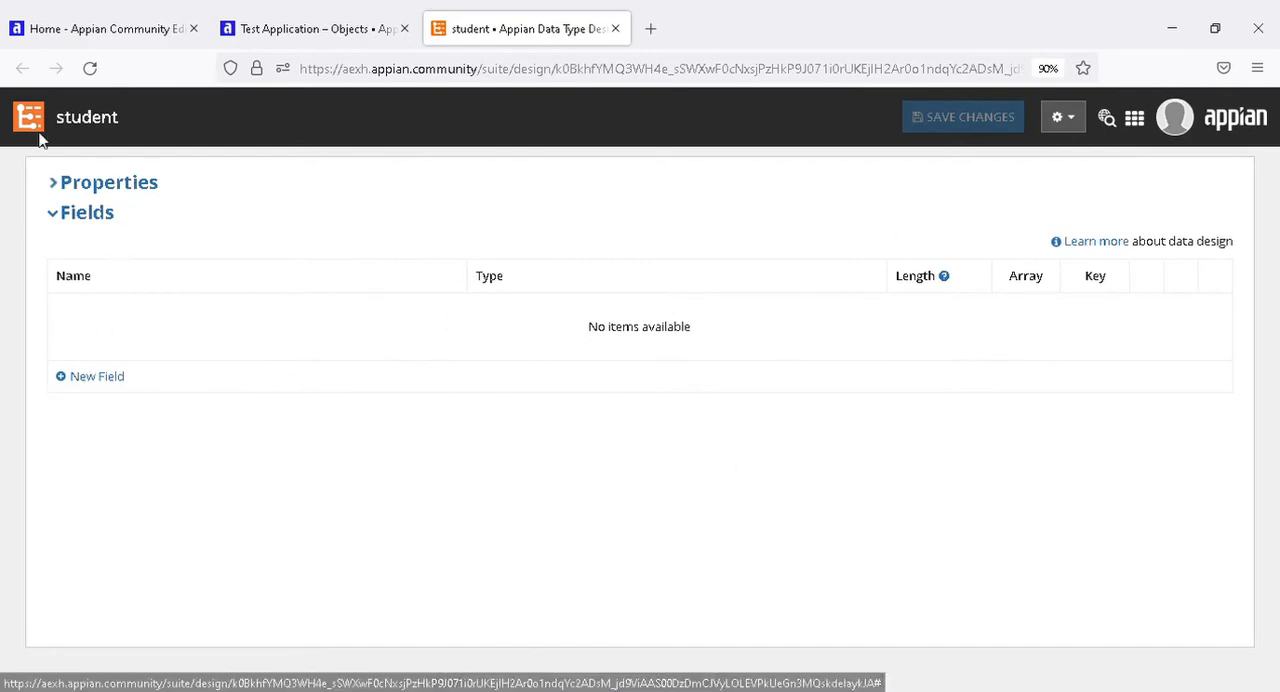
Add four empty fields to the student data type.
{"action": "left_click", "coordinate": [93, 377]}
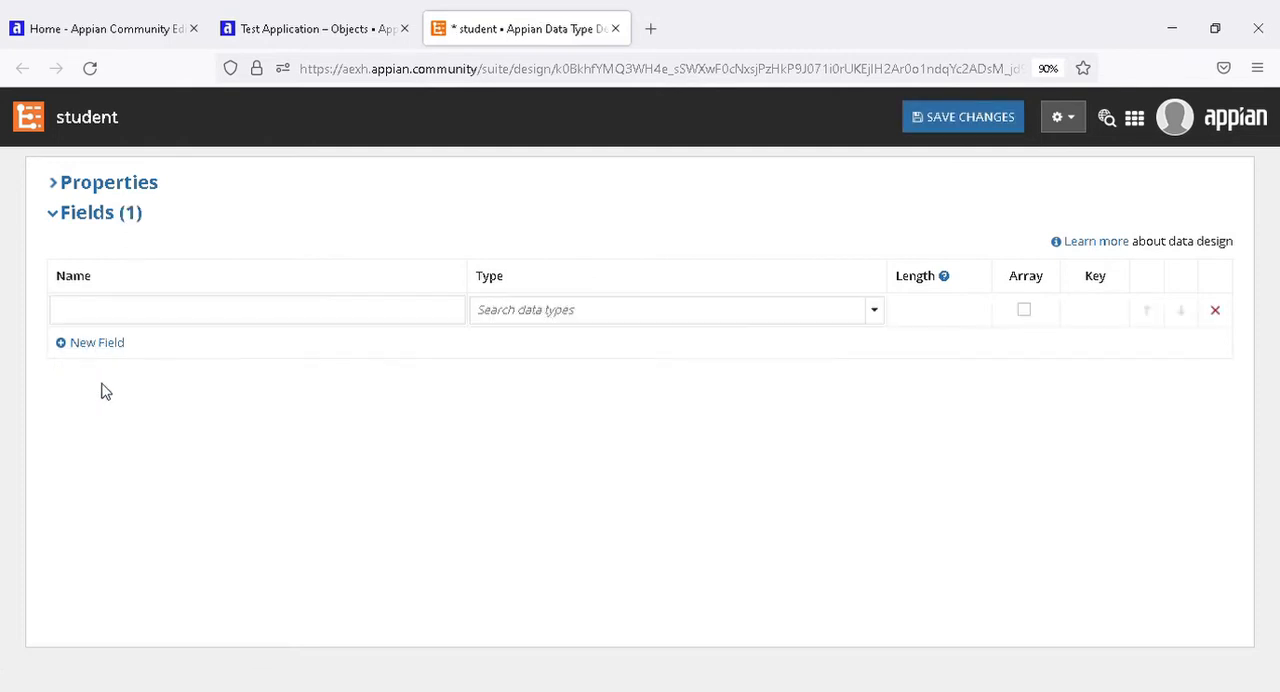
{"action": "left_click", "coordinate": [107, 347]}
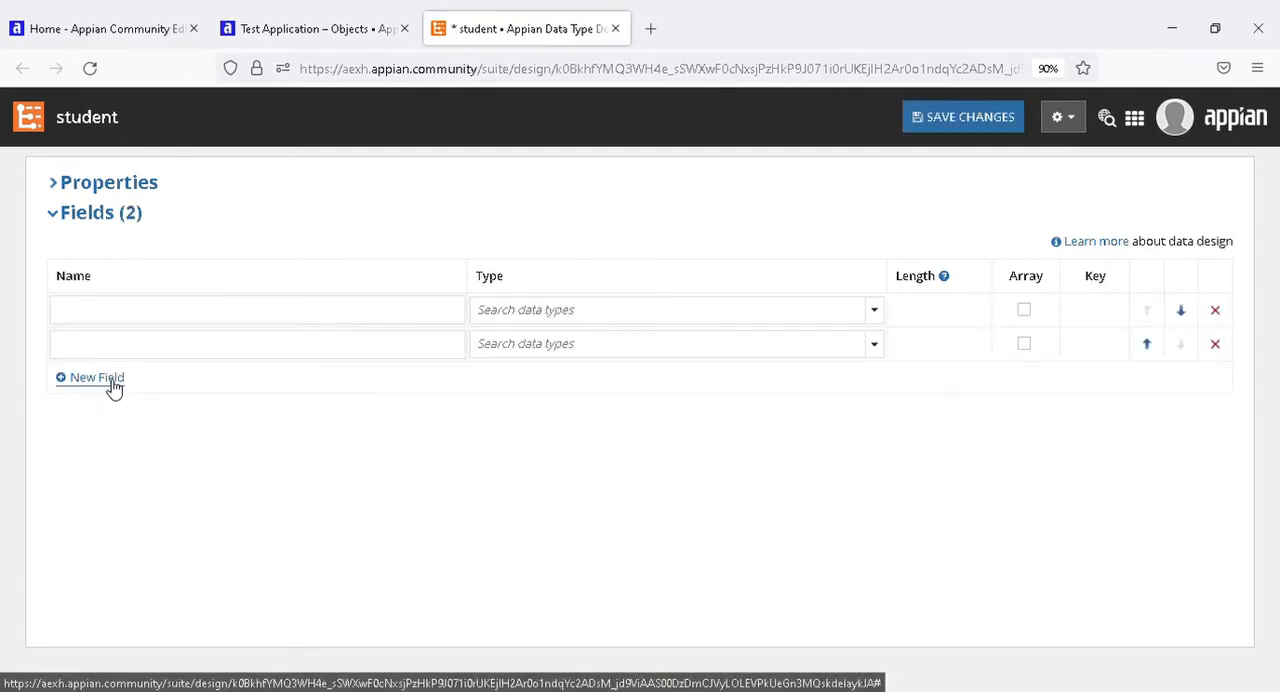
{"action": "left_click", "coordinate": [110, 393]}
{"action": "left_click", "coordinate": [114, 417]}
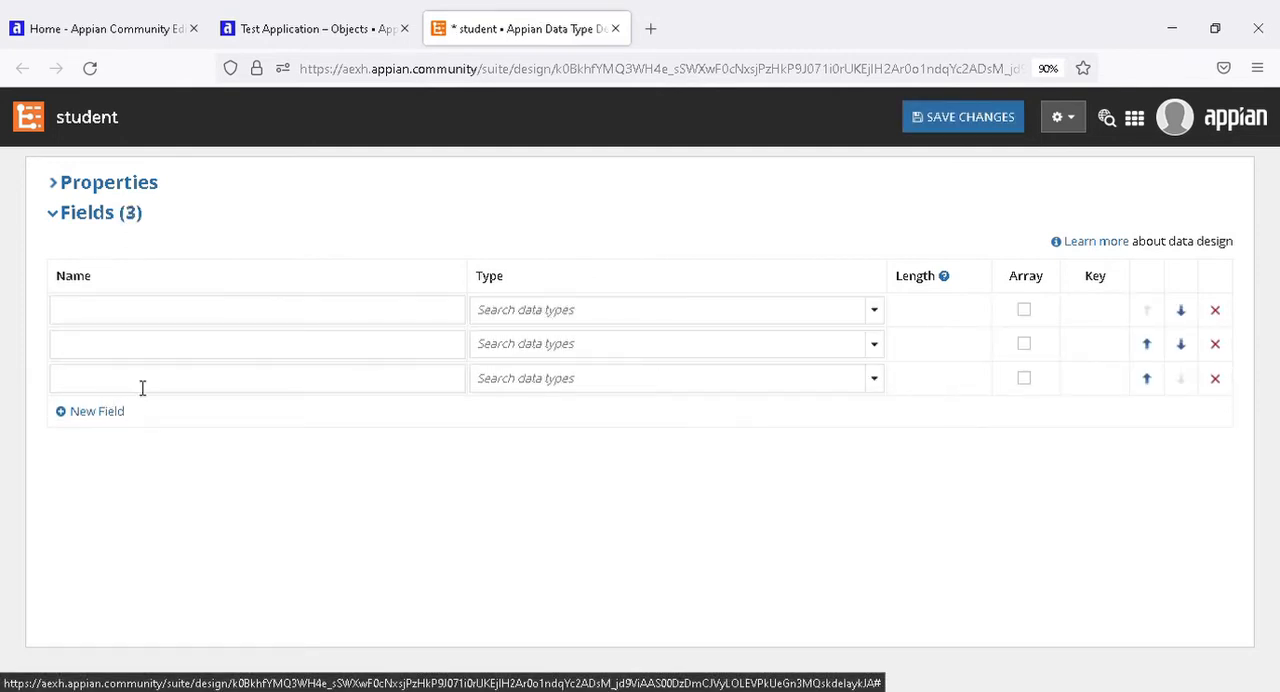
Name the first field id and set its data type to Number (Integer).
{"action": "left_click", "coordinate": [125, 320]}
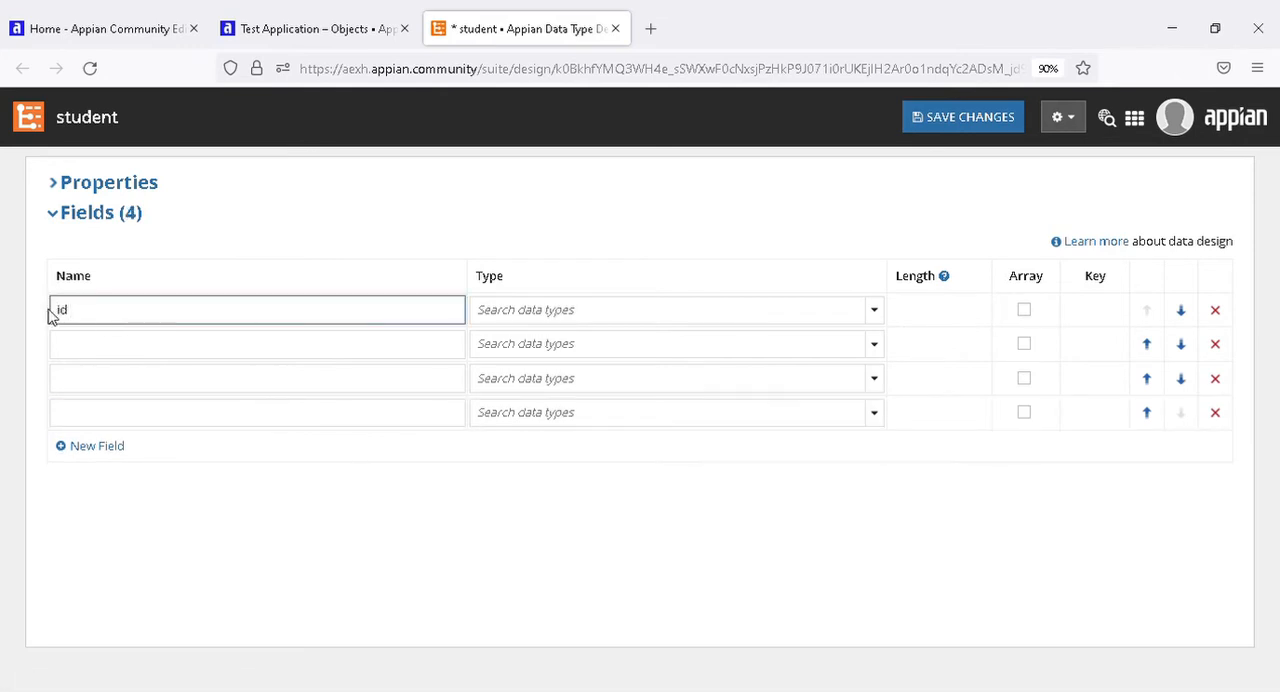
{"action": "left_click", "coordinate": [875, 316]}
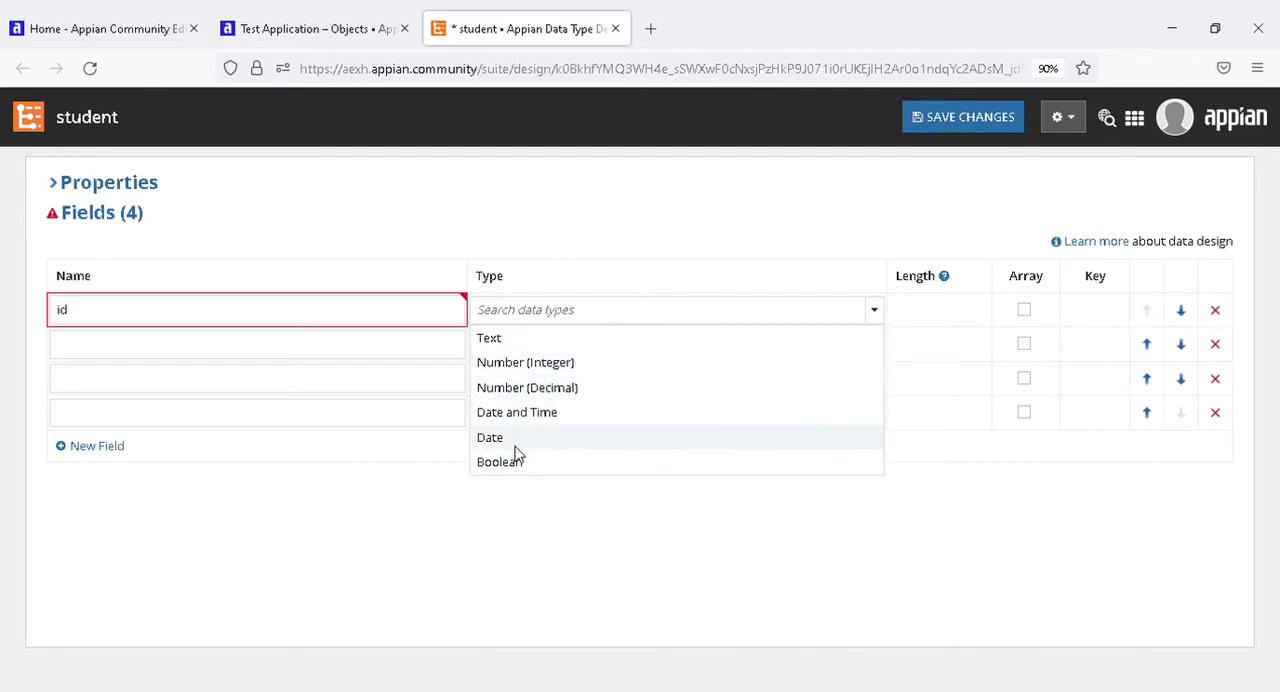
{"action": "left_click", "coordinate": [495, 345]}
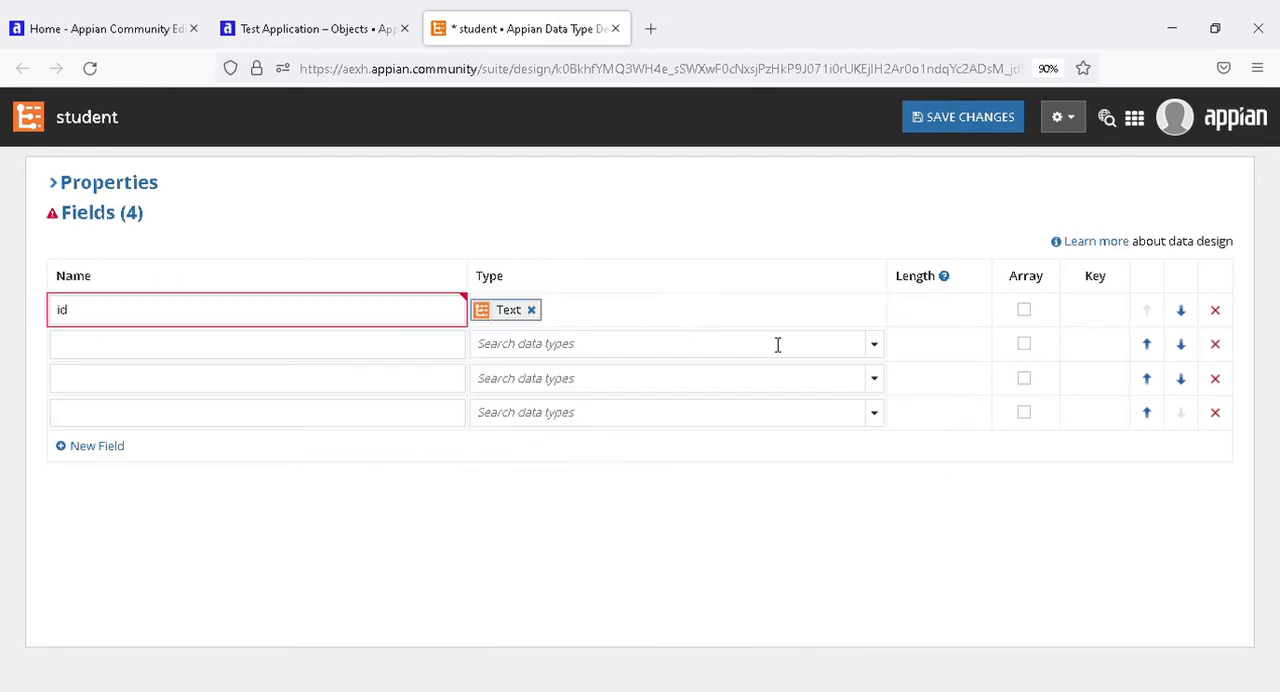
{"action": "left_click", "coordinate": [528, 309]}
{"action": "left_click", "coordinate": [875, 312]}
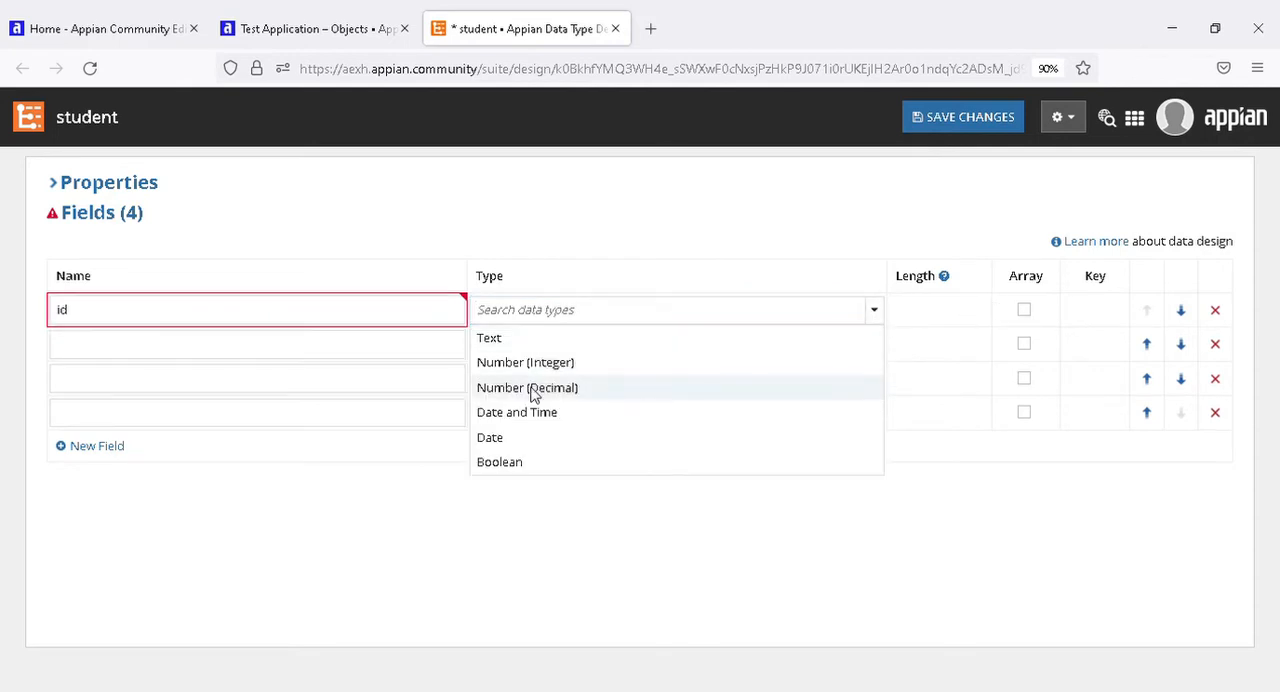
{"action": "left_click", "coordinate": [552, 370]}
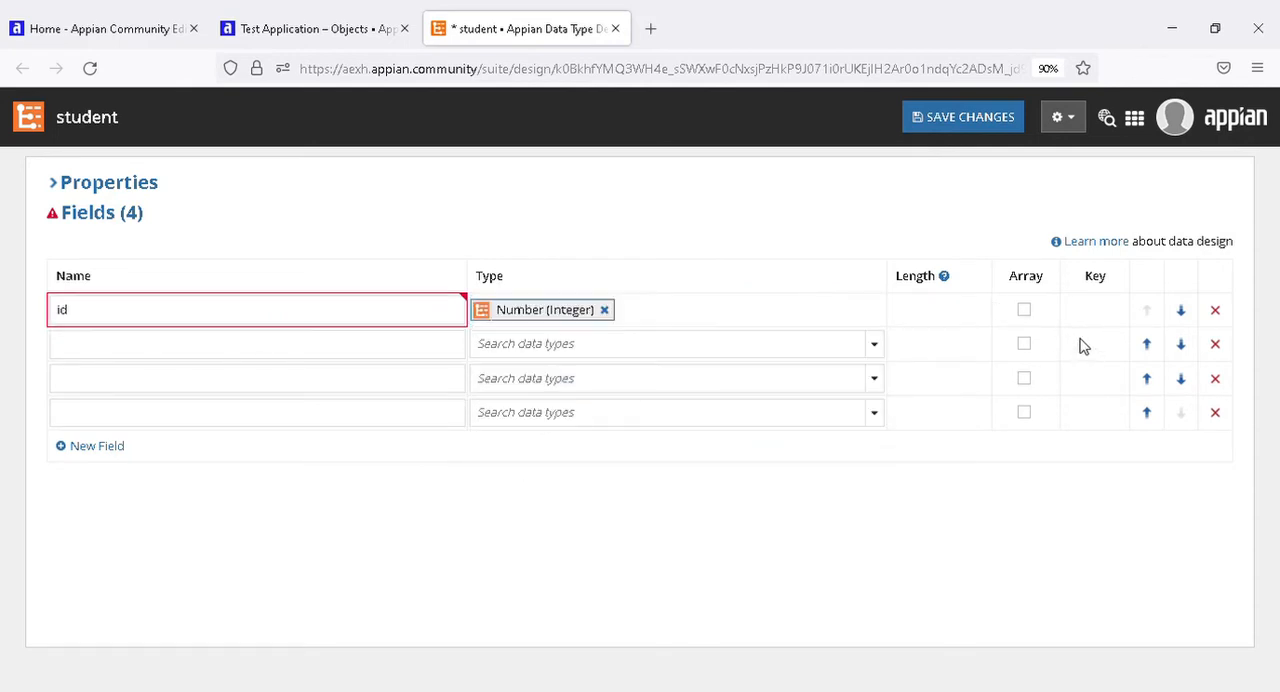
Make the id field the primary key with auto-generated unique identifiers.
{"action": "left_click", "coordinate": [1095, 312]}
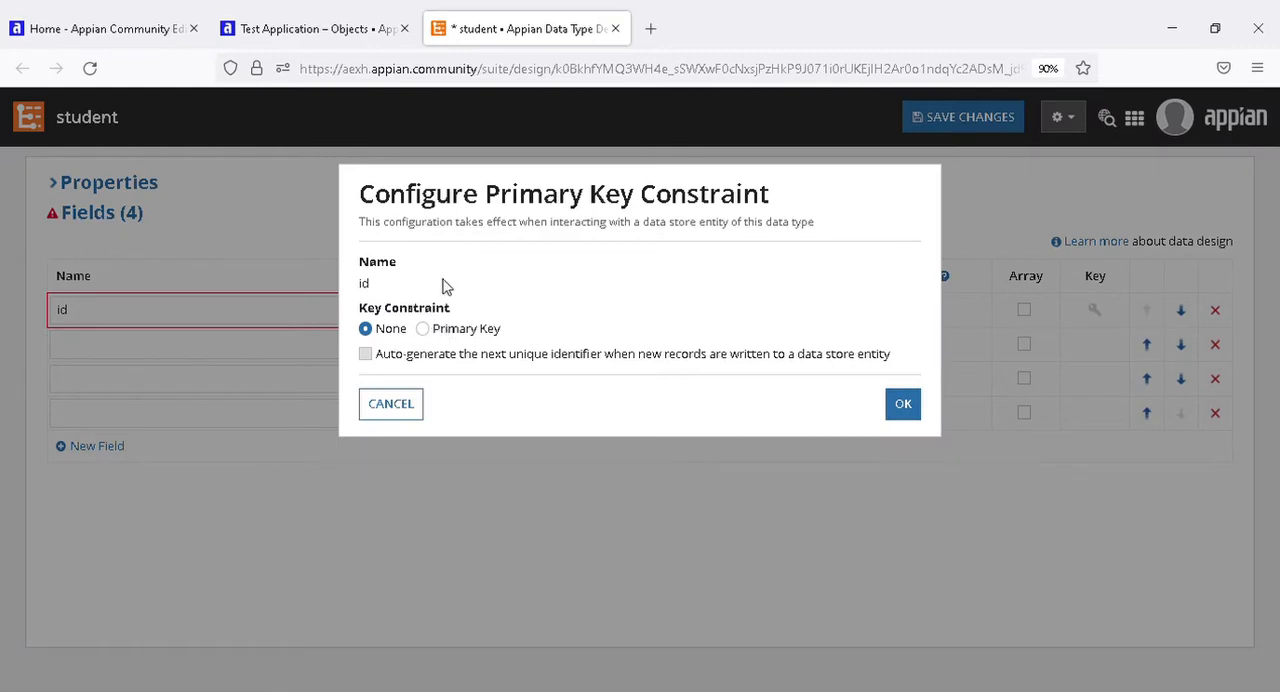
{"action": "left_click", "coordinate": [425, 334]}
{"action": "left_click", "coordinate": [367, 357]}
{"action": "left_click", "coordinate": [903, 405]}
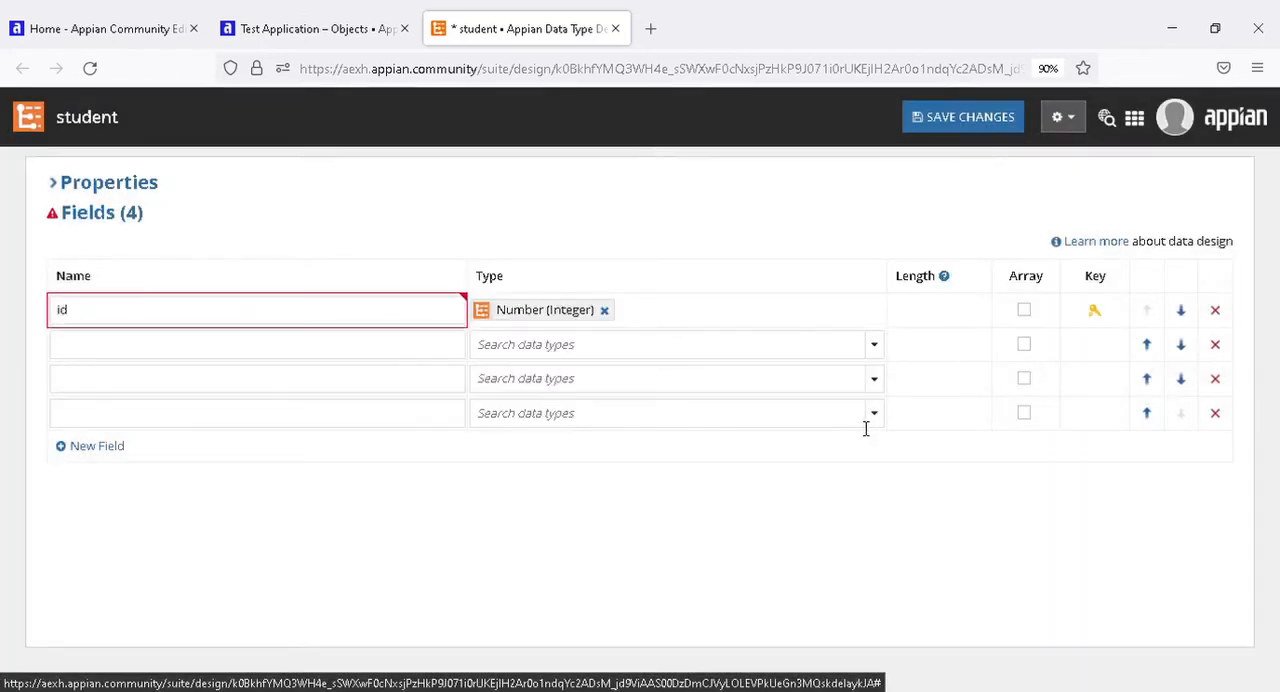
Name the three remaining fields name, lastName and phone, in that order.
{"action": "left_click", "coordinate": [185, 358]}
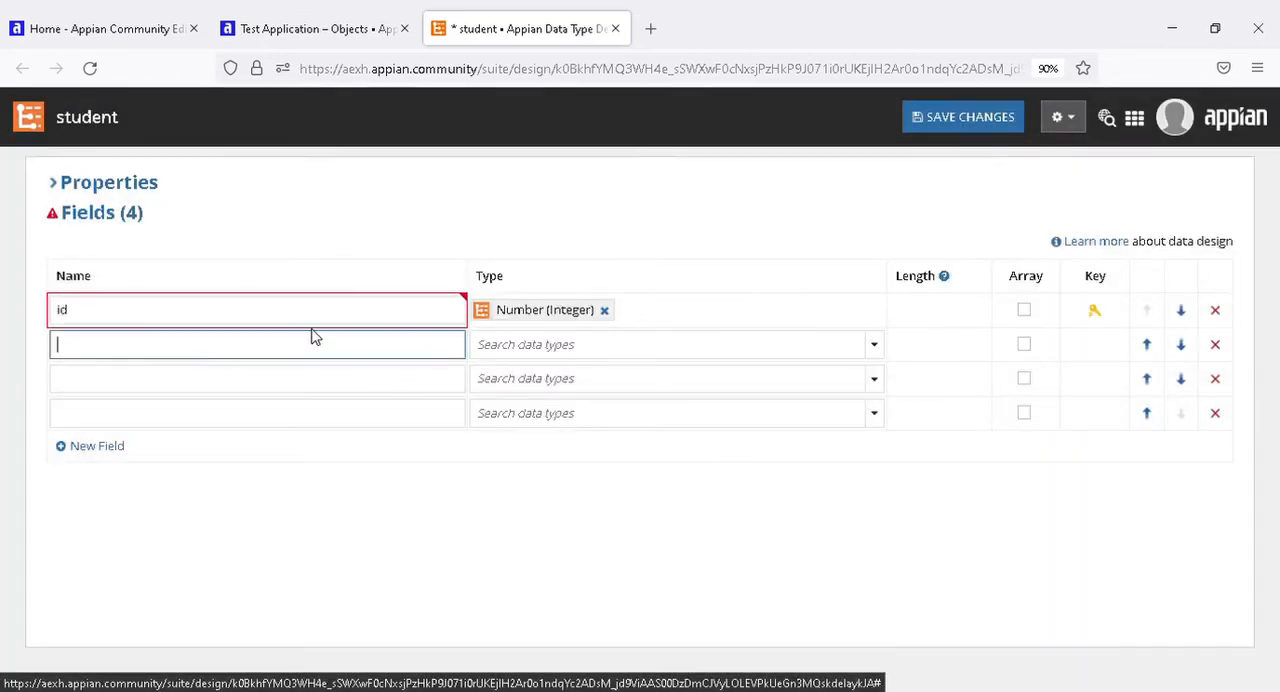
{"action": "left_click", "coordinate": [122, 322]}
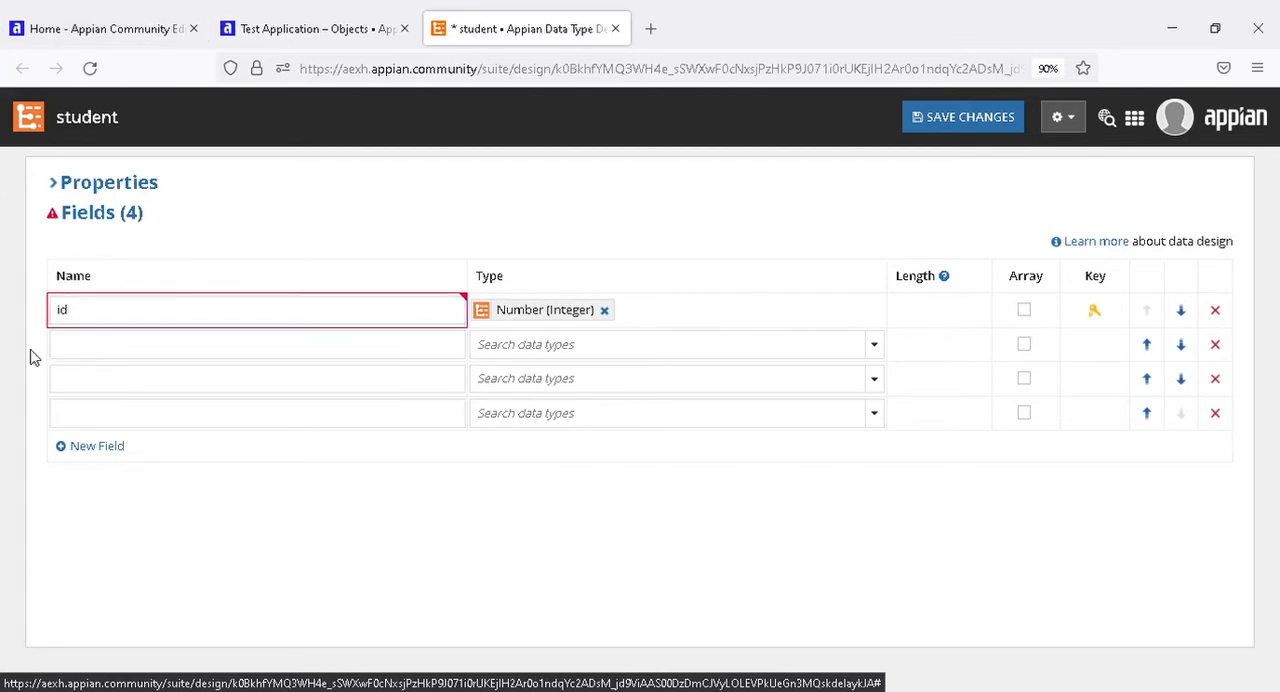
{"action": "left_click", "coordinate": [92, 350]}
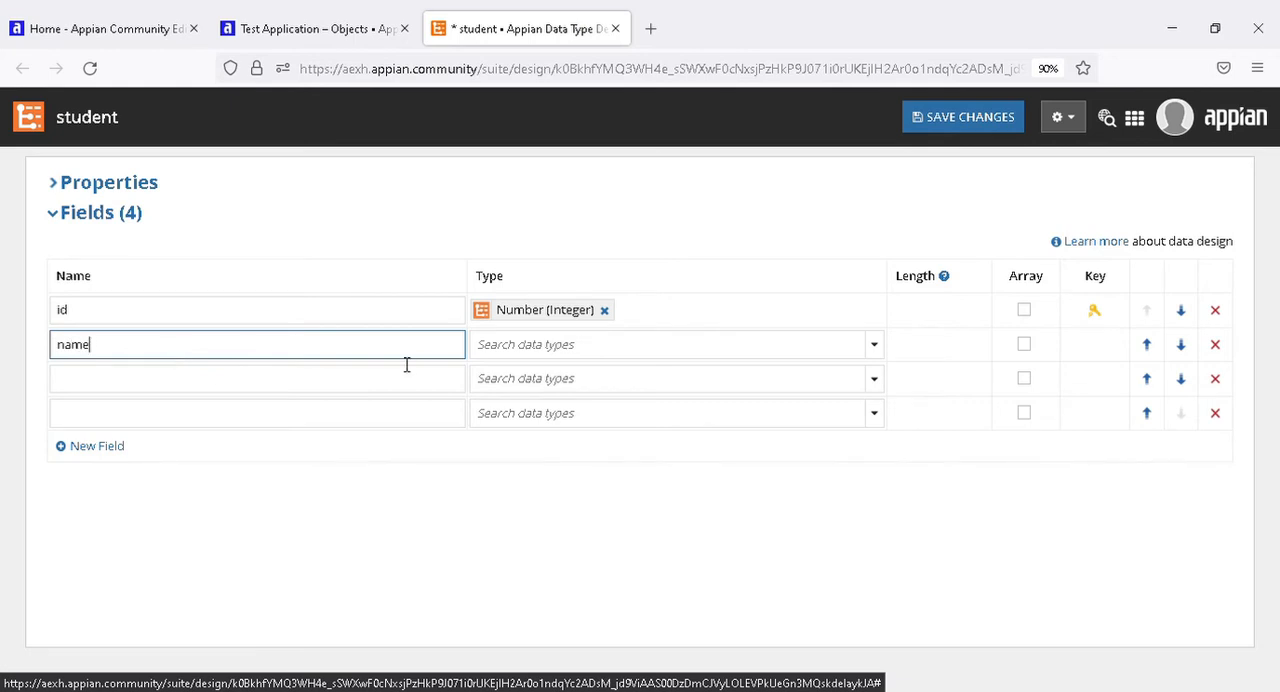
{"action": "left_click", "coordinate": [104, 383]}
{"action": "left_click", "coordinate": [112, 360]}
{"action": "left_click", "coordinate": [96, 388]}
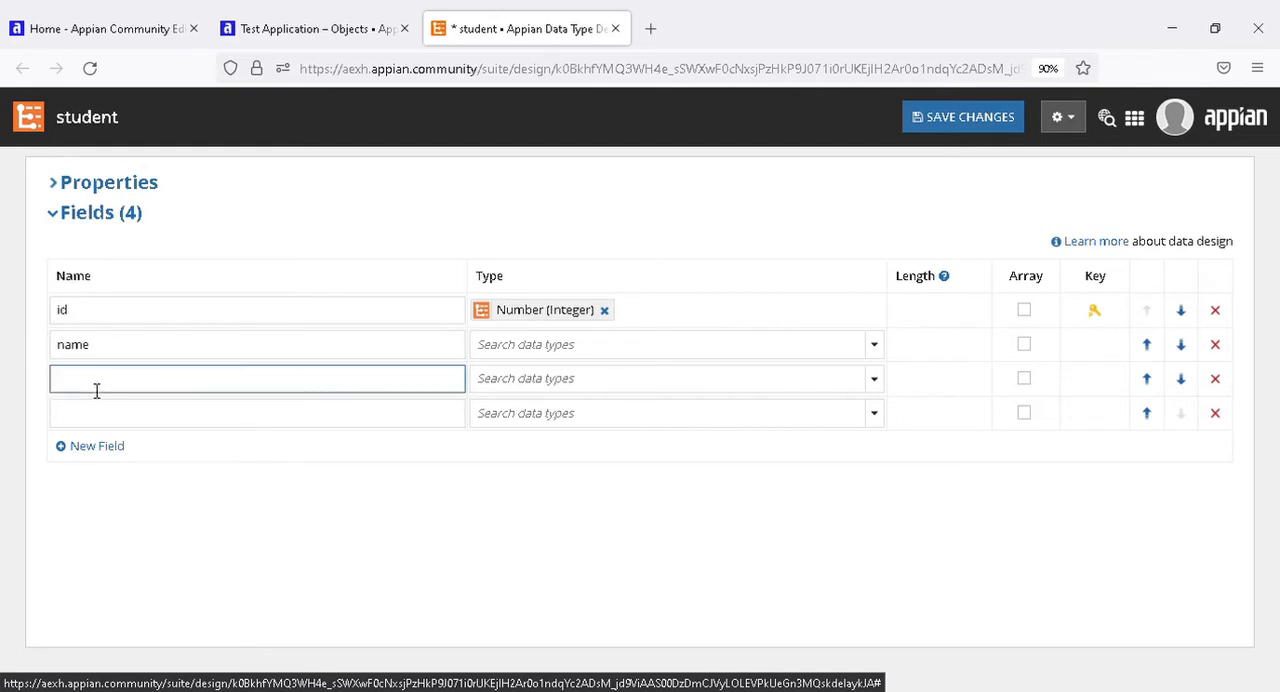
{"action": "left_click", "coordinate": [104, 356]}
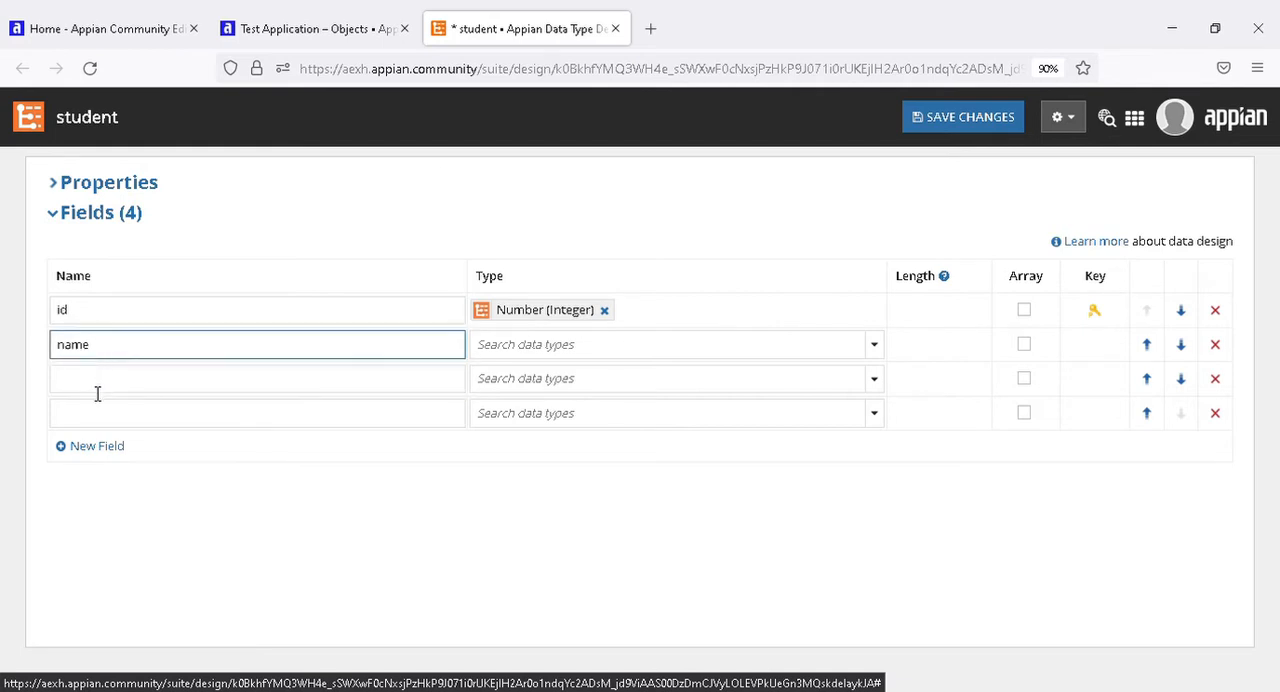
{"action": "left_click", "coordinate": [97, 394]}
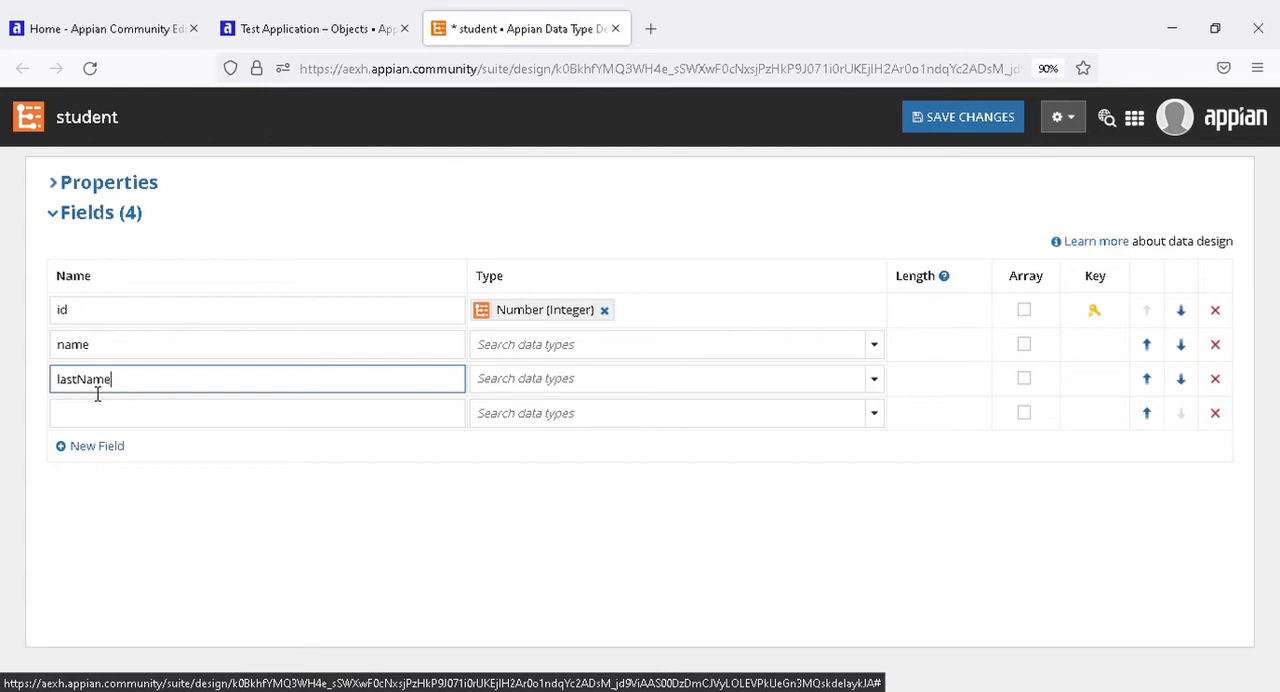
{"action": "left_click", "coordinate": [89, 415]}
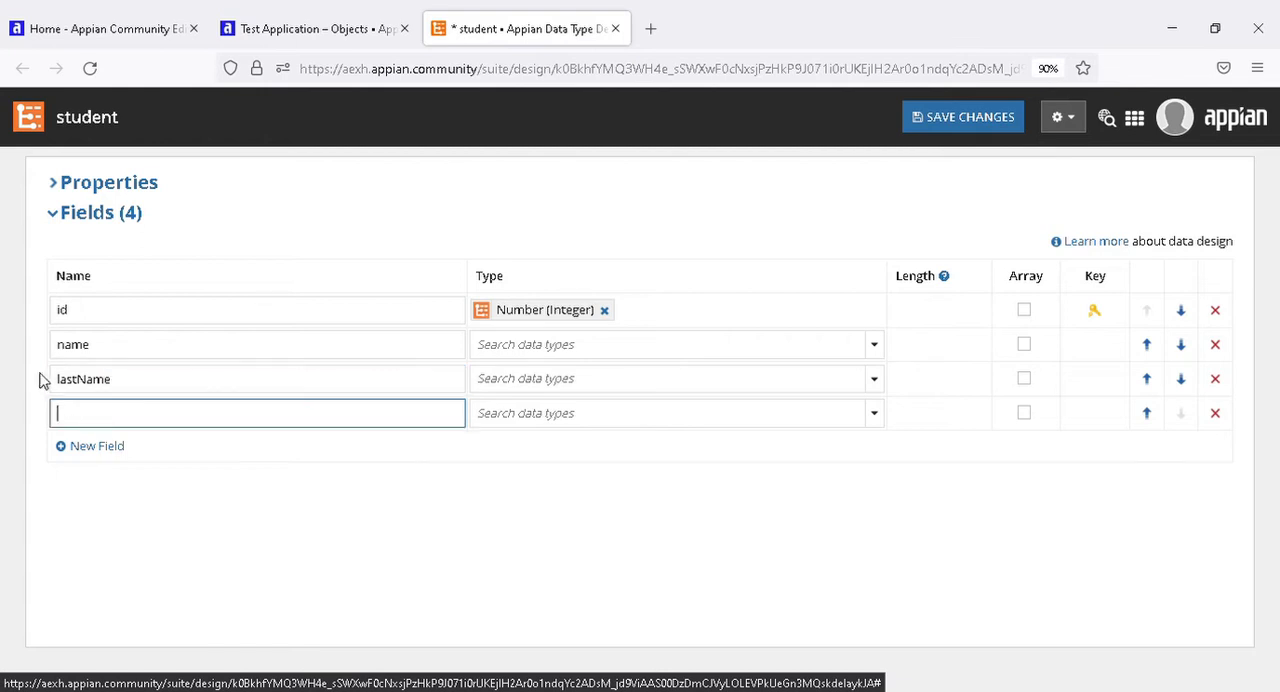
Set the data type of the name field to Text.
{"action": "left_click", "coordinate": [872, 348]}
{"action": "left_click", "coordinate": [495, 373]}
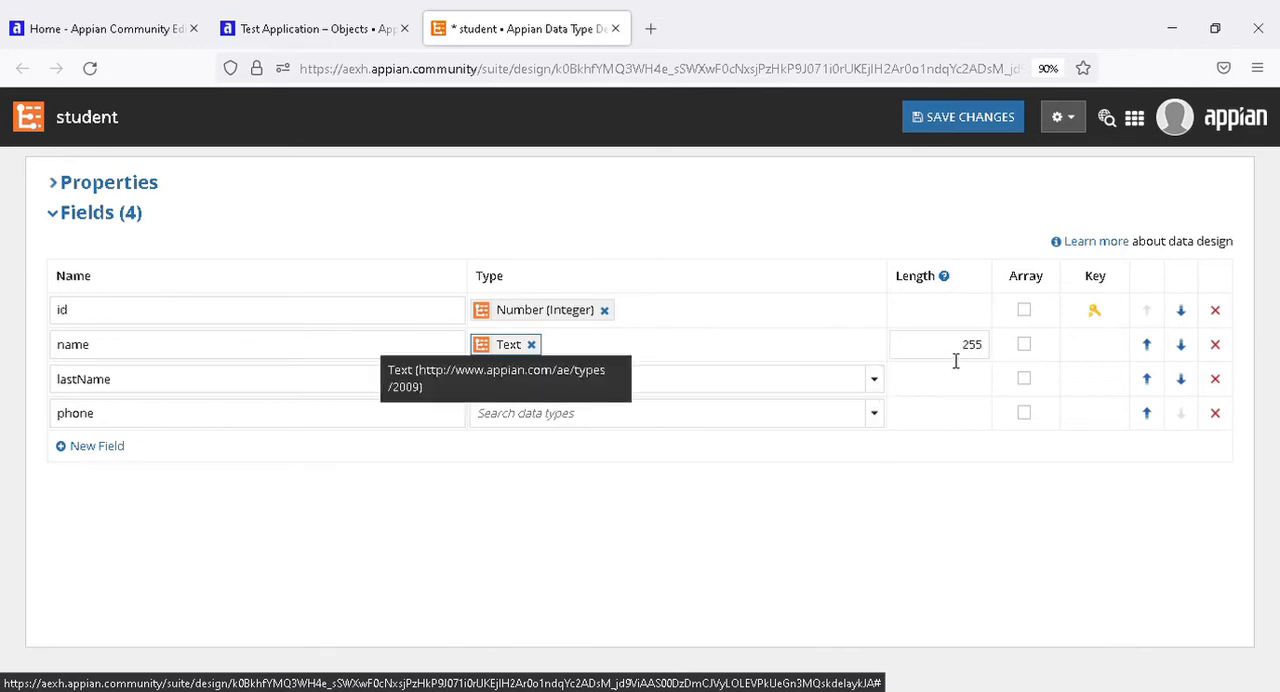
Set the data type of lastName to Text and of phone to Number (Integer), and save the student data type.
{"action": "left_click_drag", "start_coordinate": [955, 355], "coordinate": [997, 357]}
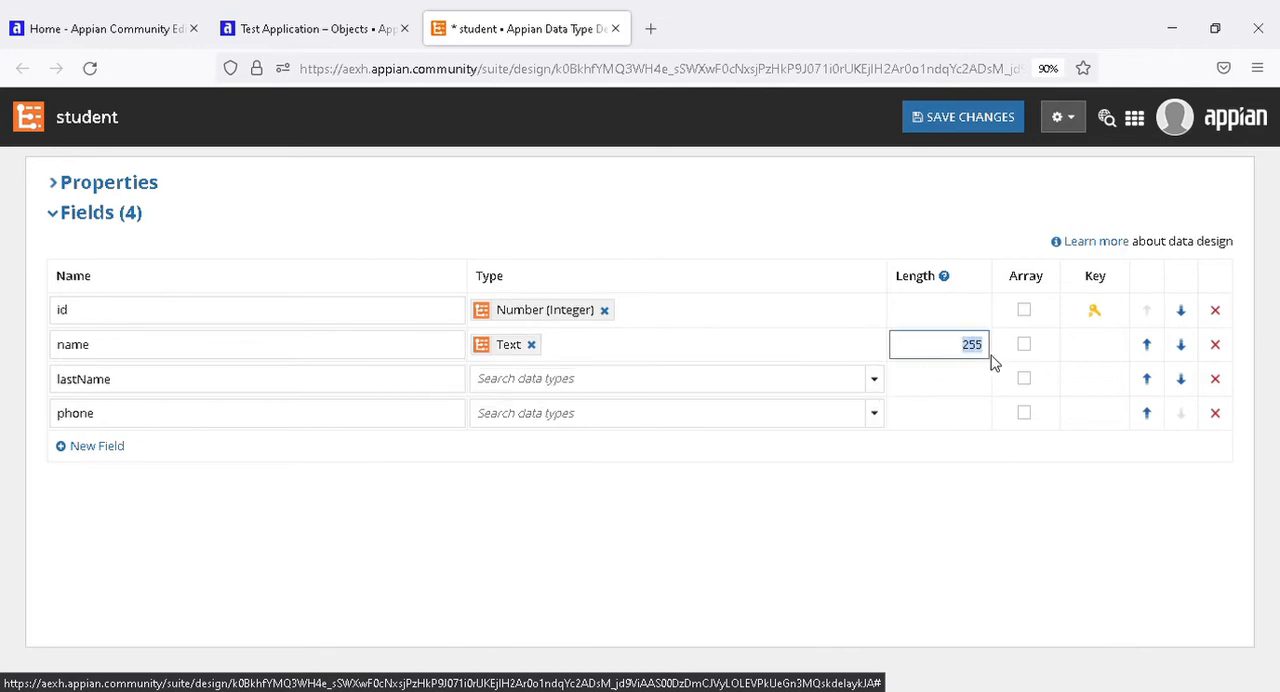
{"action": "left_click", "coordinate": [885, 384]}
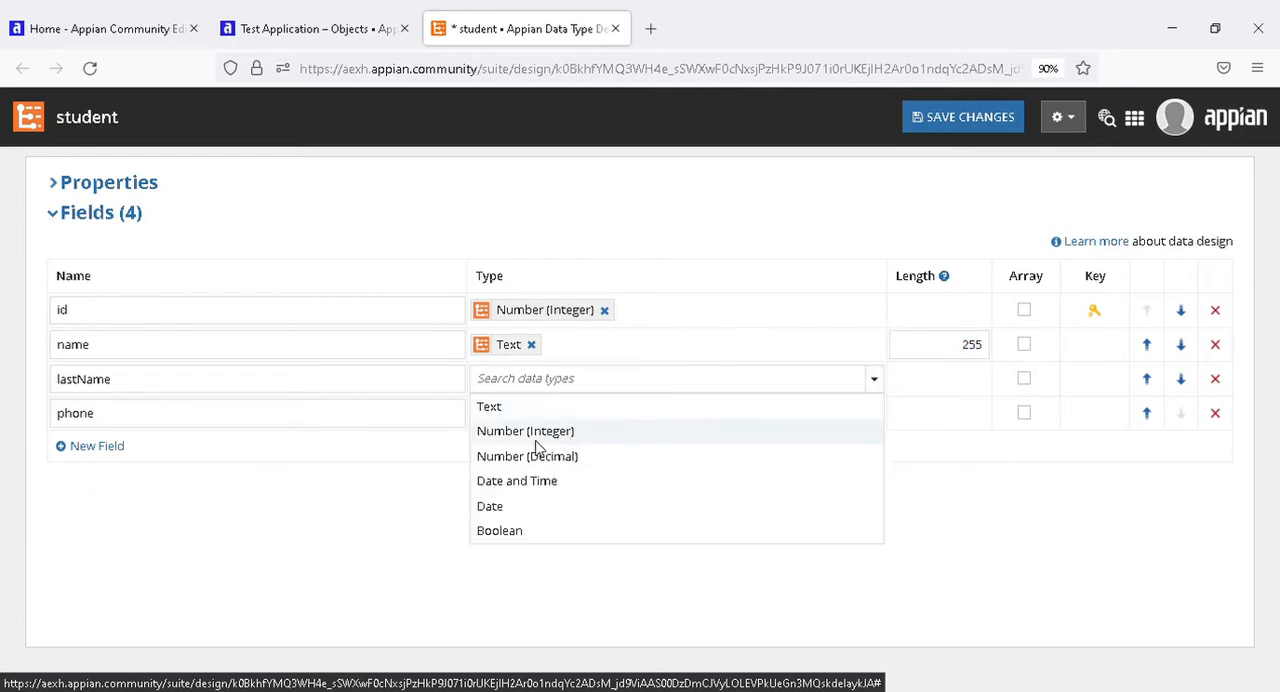
{"action": "left_click", "coordinate": [528, 407]}
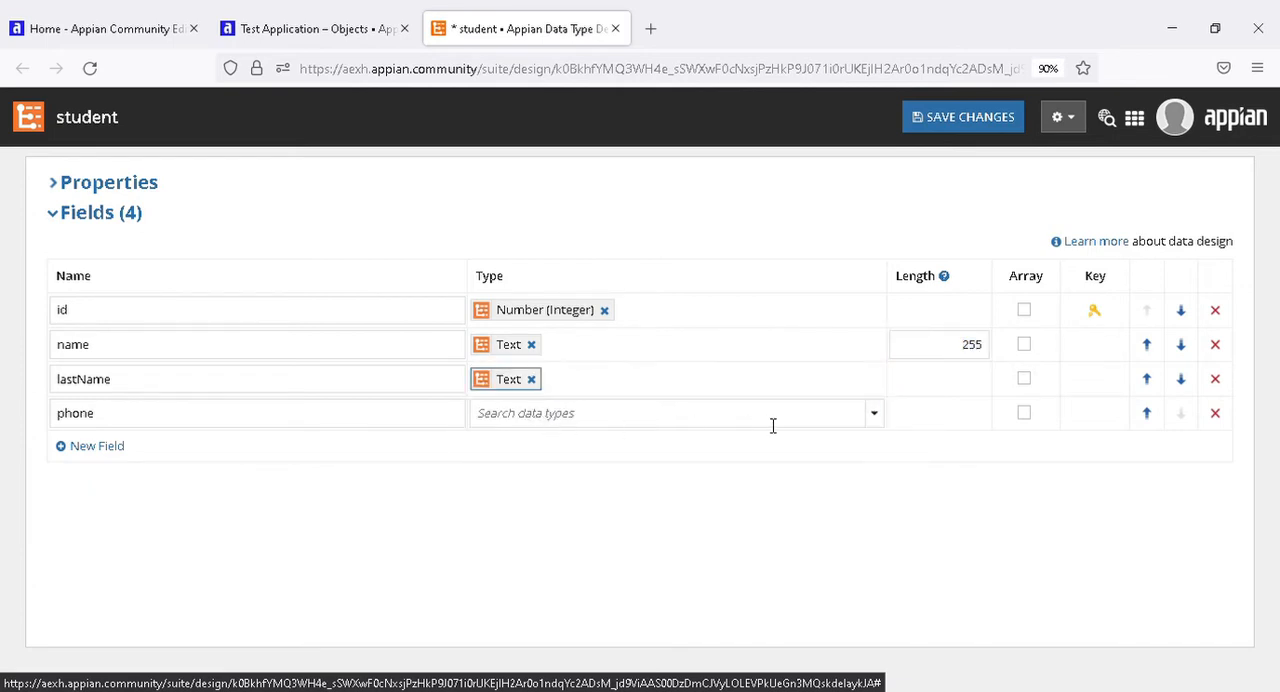
{"action": "left_click", "coordinate": [885, 415]}
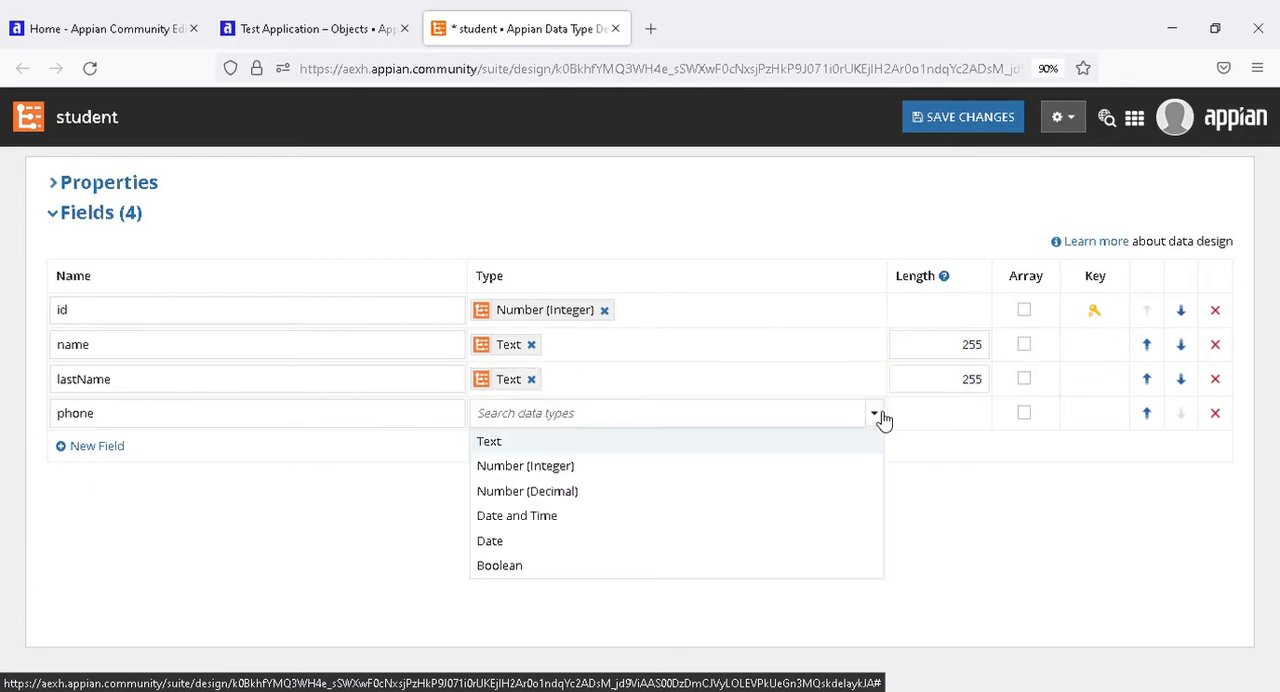
{"action": "left_click", "coordinate": [555, 468]}
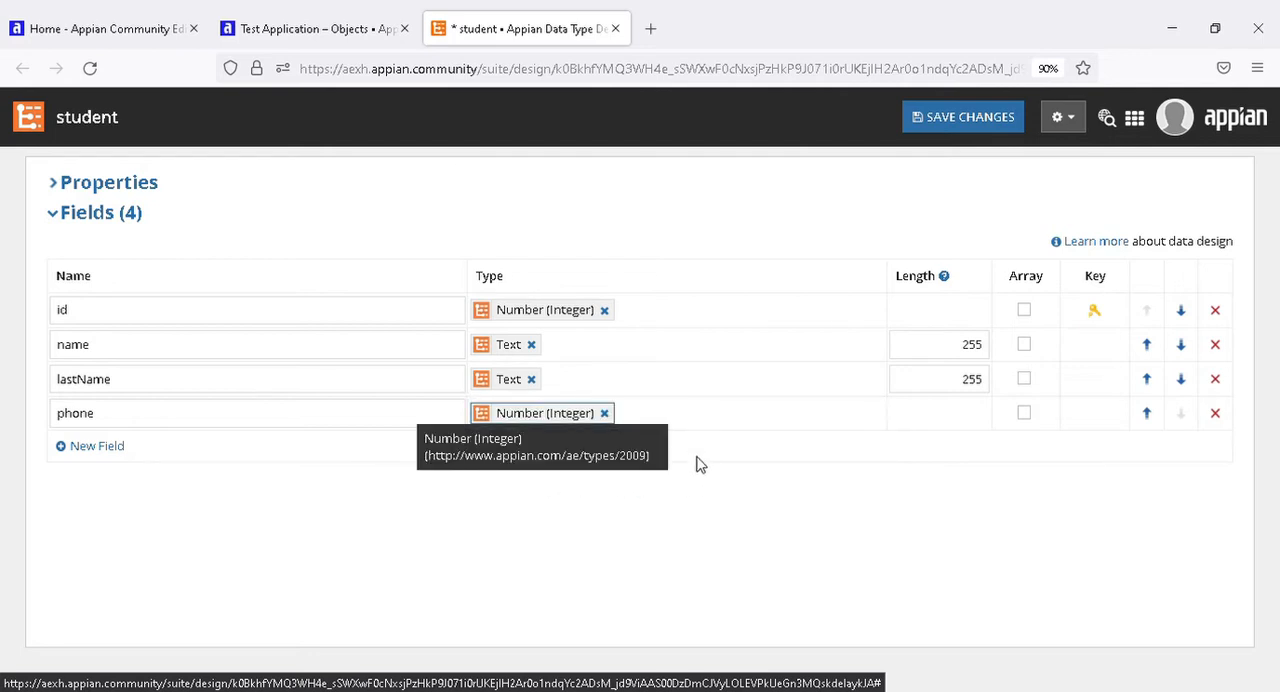
{"action": "left_click", "coordinate": [970, 129]}
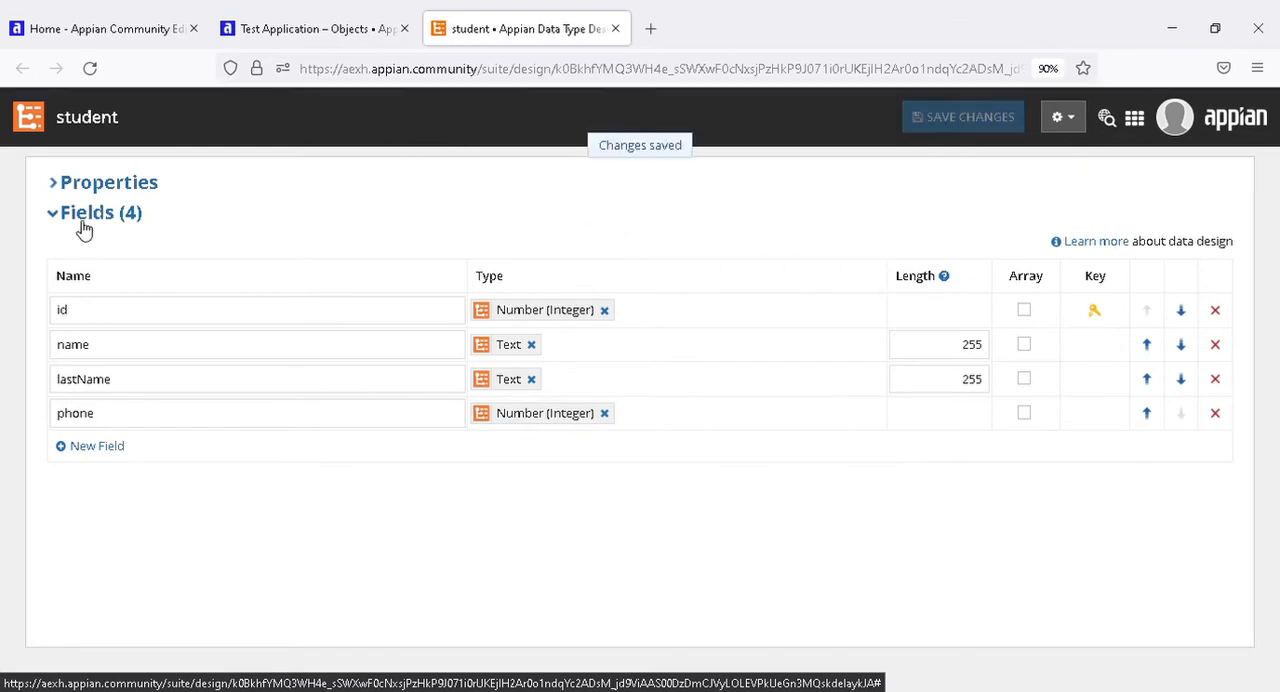
Expand the student data type's properties and review its namespace, name and source.
{"action": "left_click", "coordinate": [68, 190]}
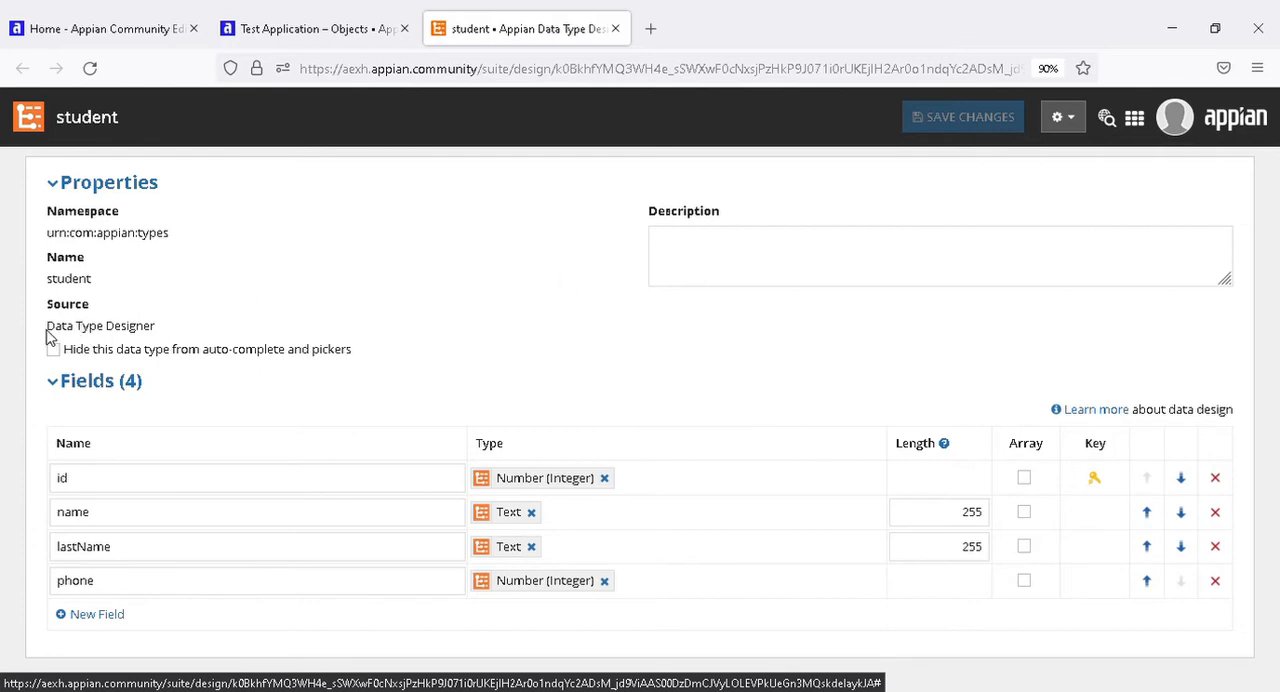
{"action": "left_click_drag", "start_coordinate": [46, 331], "coordinate": [162, 330]}
{"action": "left_click", "coordinate": [162, 330]}
{"action": "left_click", "coordinate": [265, 29]}
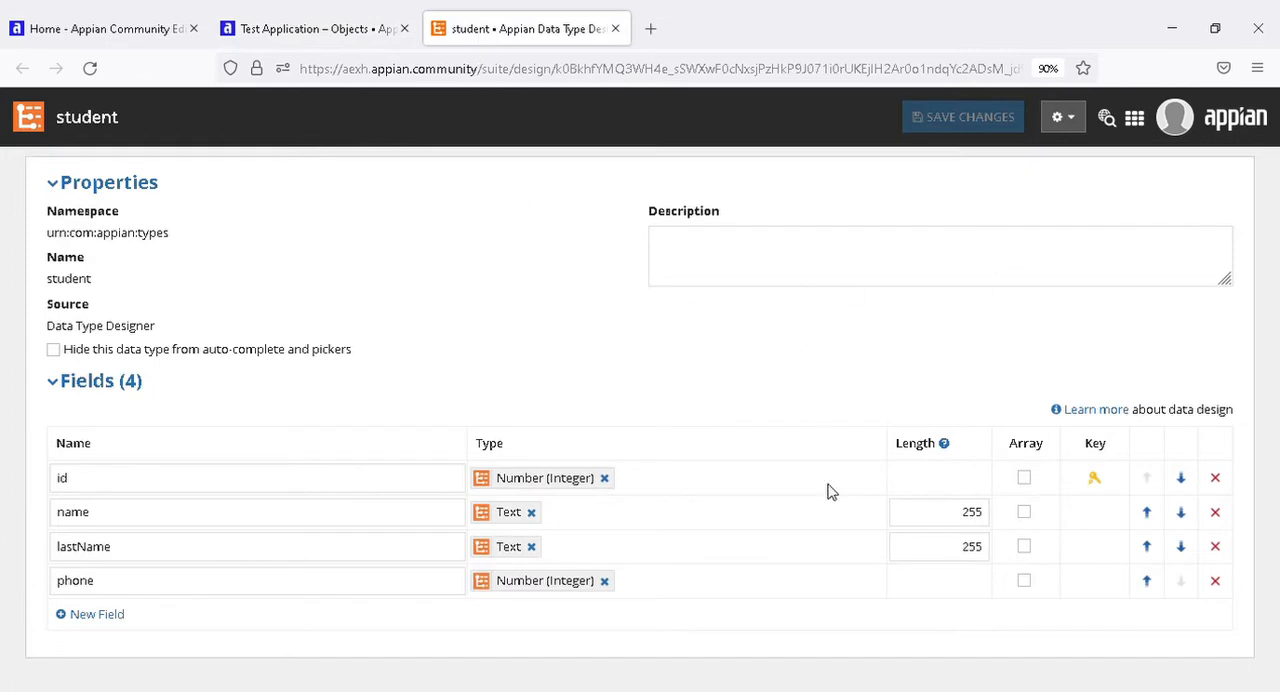
{"action": "left_click", "coordinate": [1134, 120]}
{"action": "left_click", "coordinate": [789, 240]}
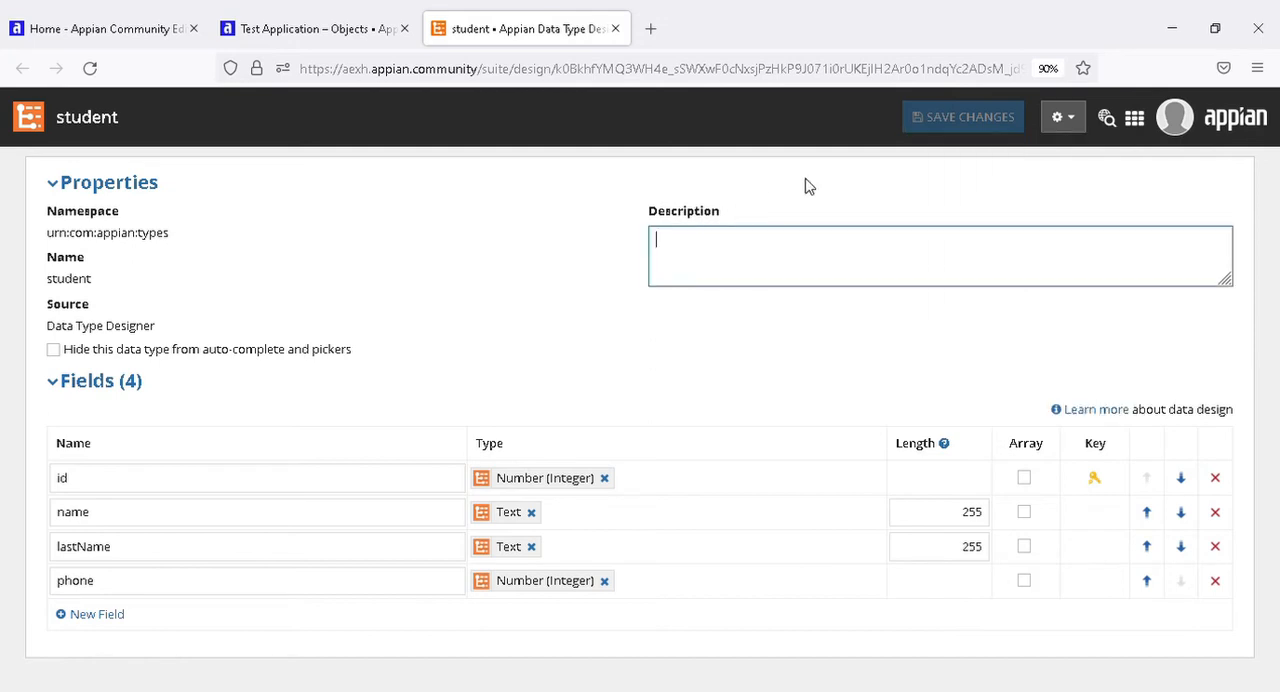
Download the student data type's XSD and open the resulting file, student.xsd.xml.
{"action": "left_click", "coordinate": [1062, 118]}
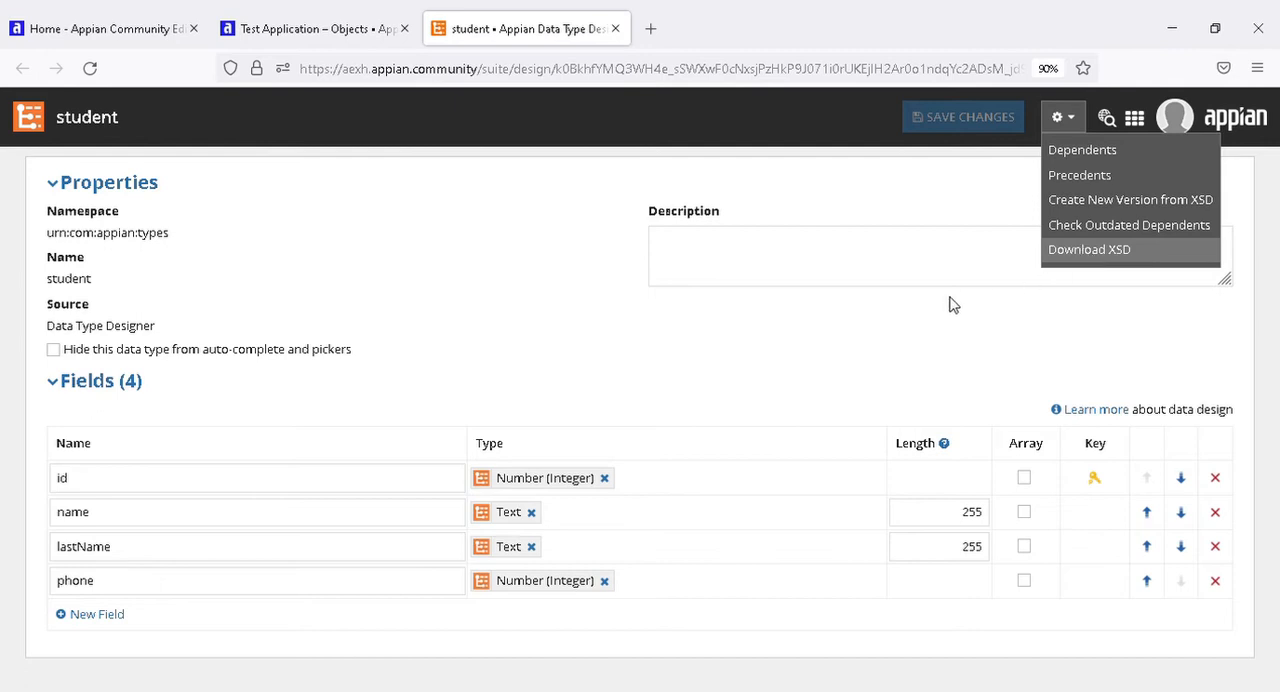
{"action": "left_click", "coordinate": [874, 318]}
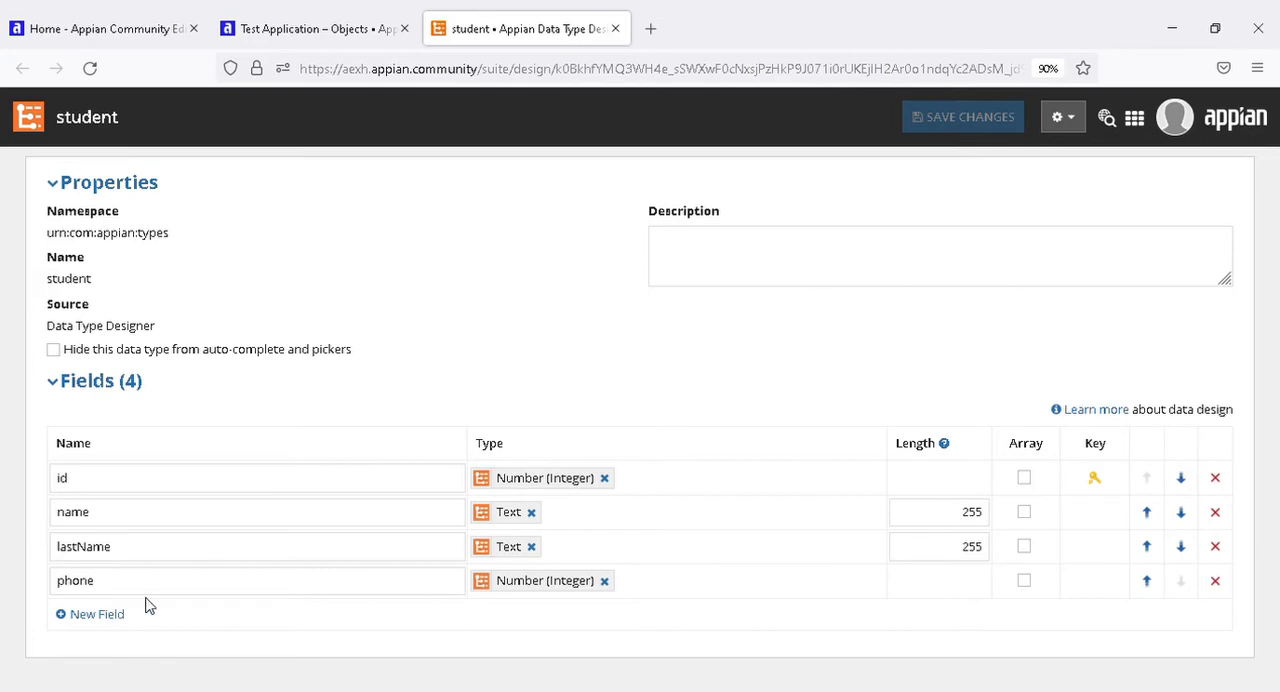
{"action": "left_click", "coordinate": [1084, 126]}
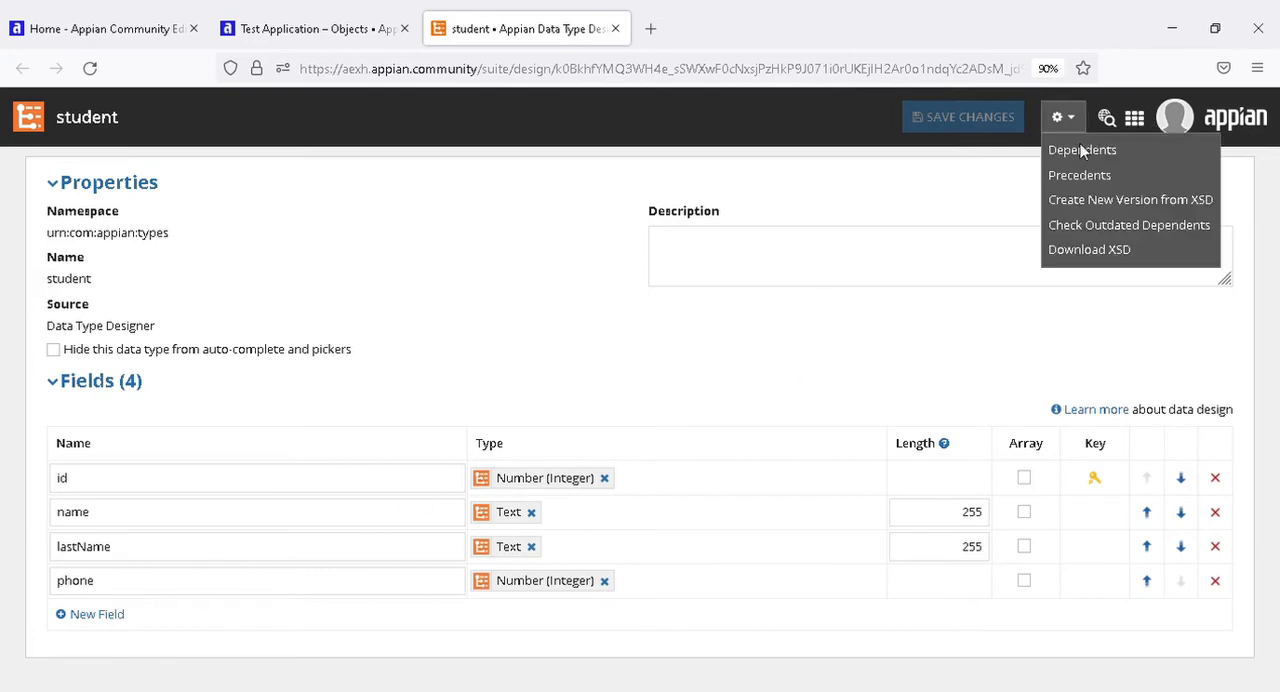
{"action": "left_click", "coordinate": [1094, 248]}
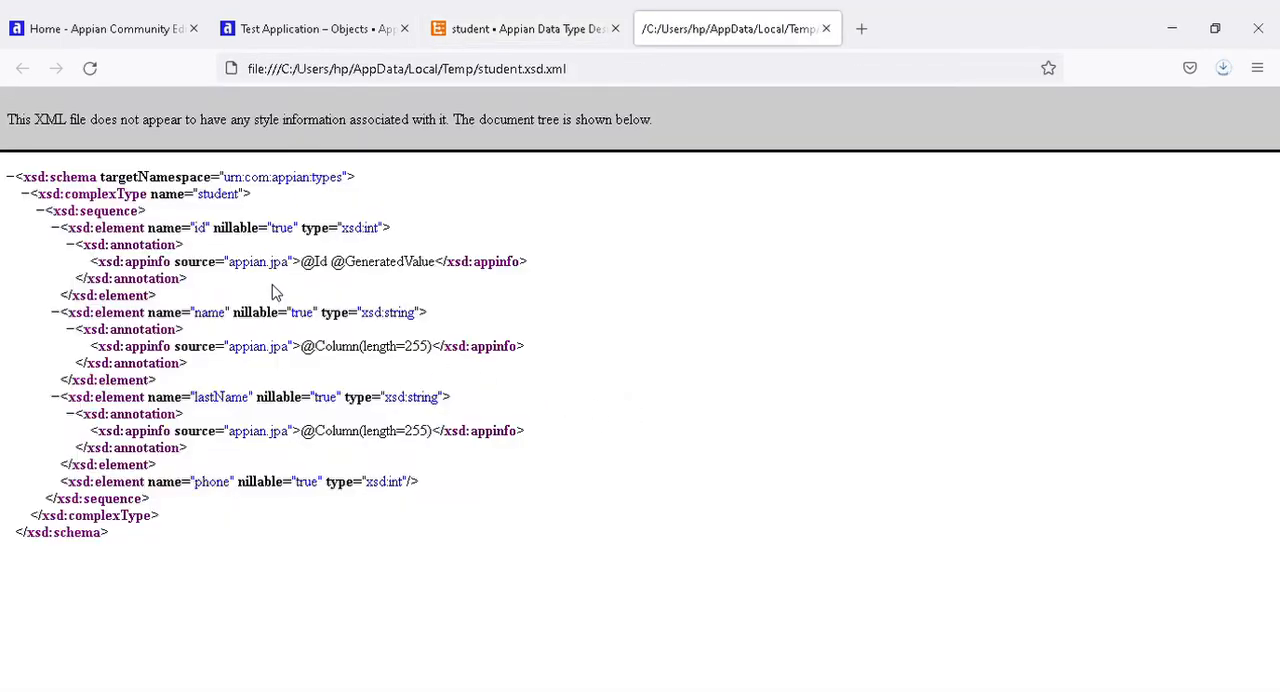
Examine the id and name element definitions in the downloaded XSD against the fields of the student data type.
{"action": "left_click_drag", "start_coordinate": [201, 237], "coordinate": [363, 235]}
{"action": "left_click", "coordinate": [364, 237]}
{"action": "left_click", "coordinate": [526, 27]}
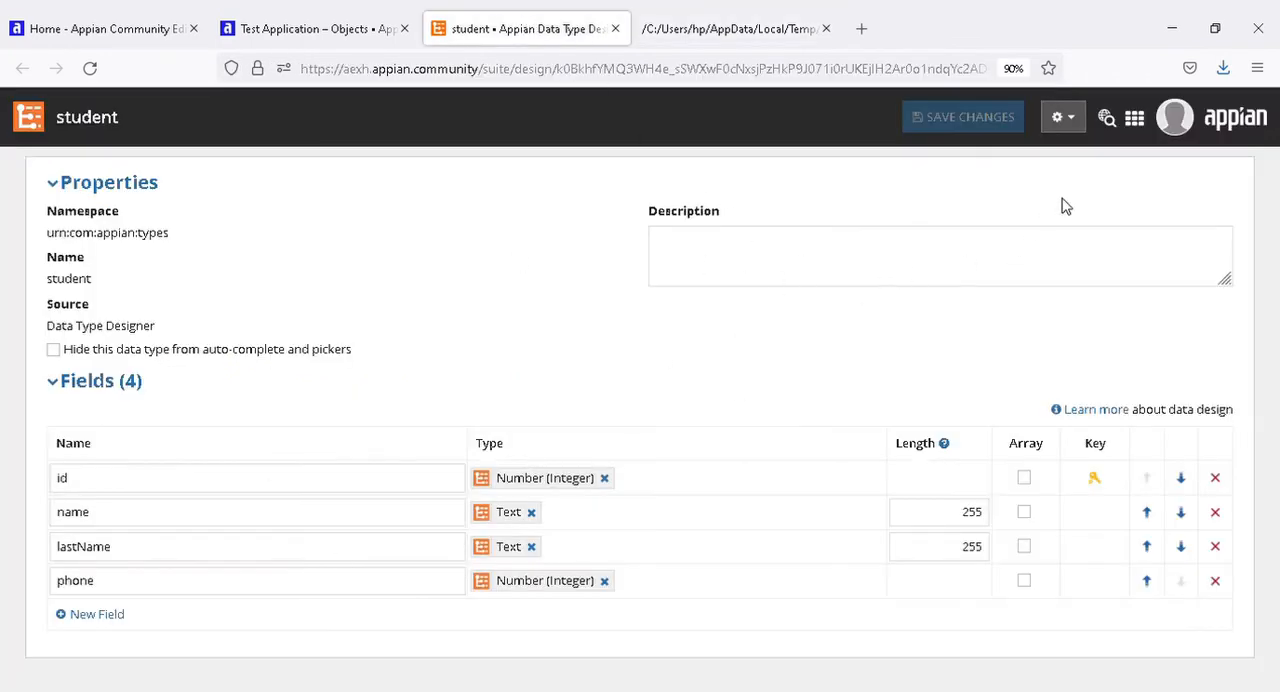
{"action": "left_click", "coordinate": [670, 28]}
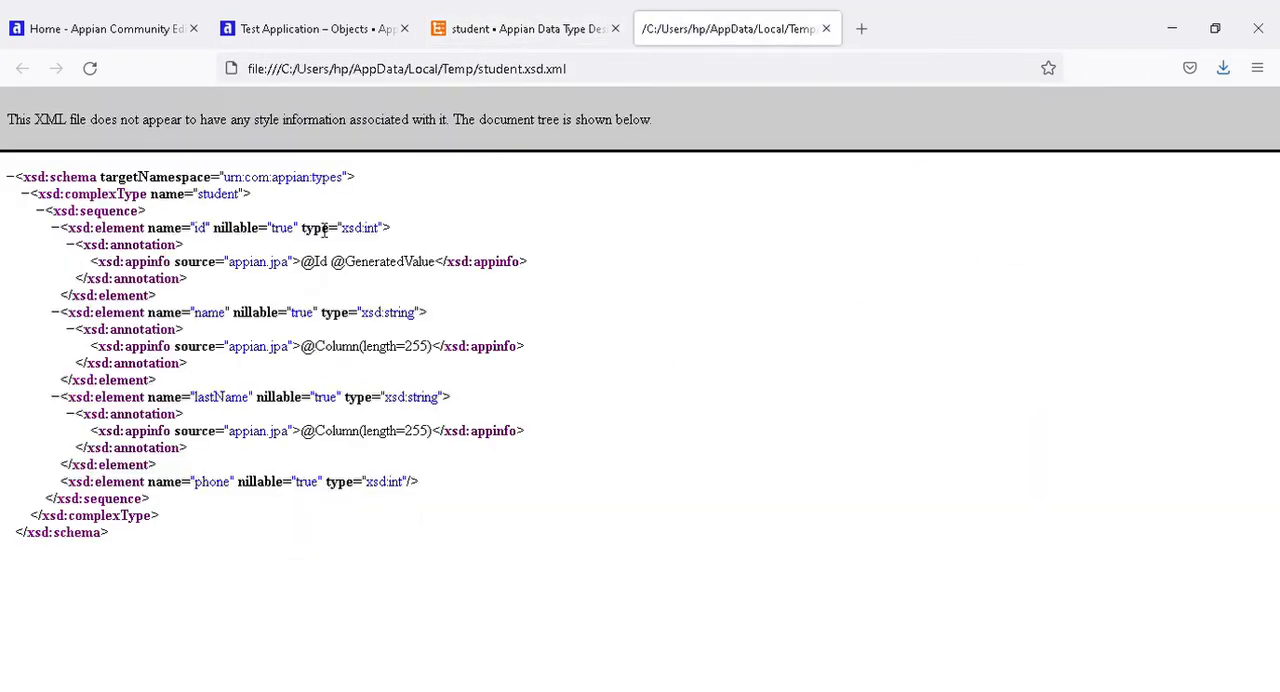
{"action": "double_click", "coordinate": [201, 233]}
{"action": "left_click", "coordinate": [216, 235]}
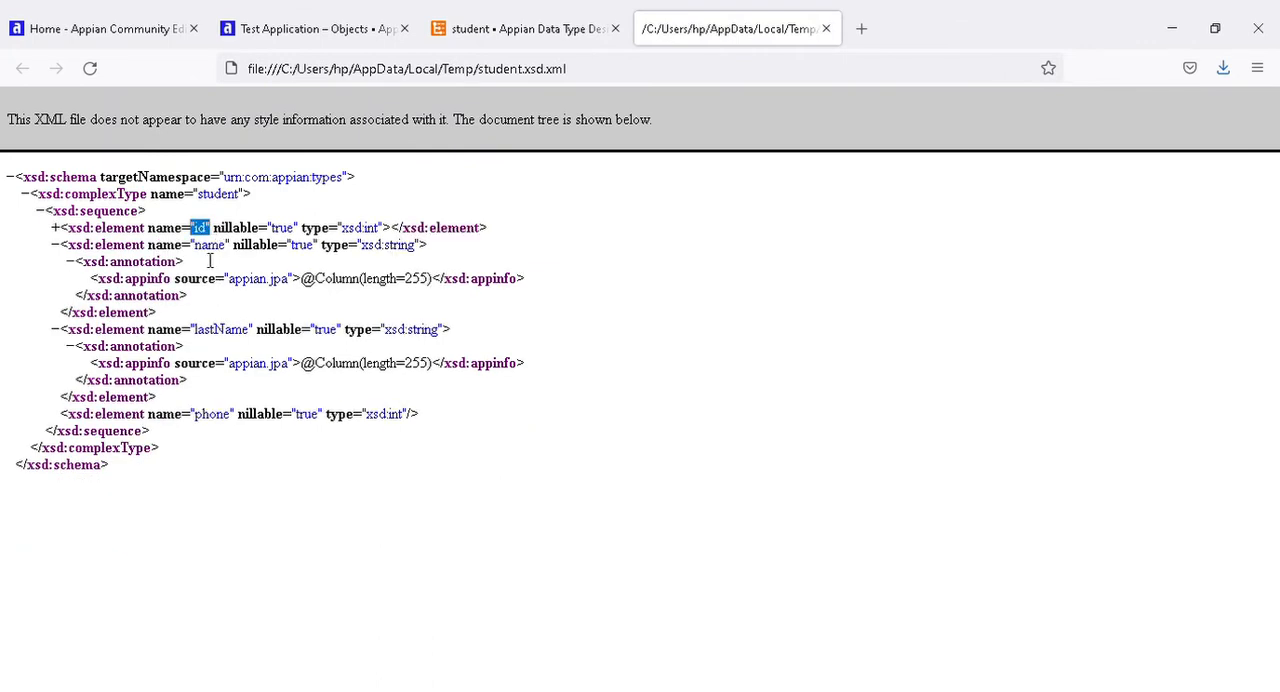
{"action": "double_click", "coordinate": [207, 245]}
{"action": "left_click", "coordinate": [206, 244]}
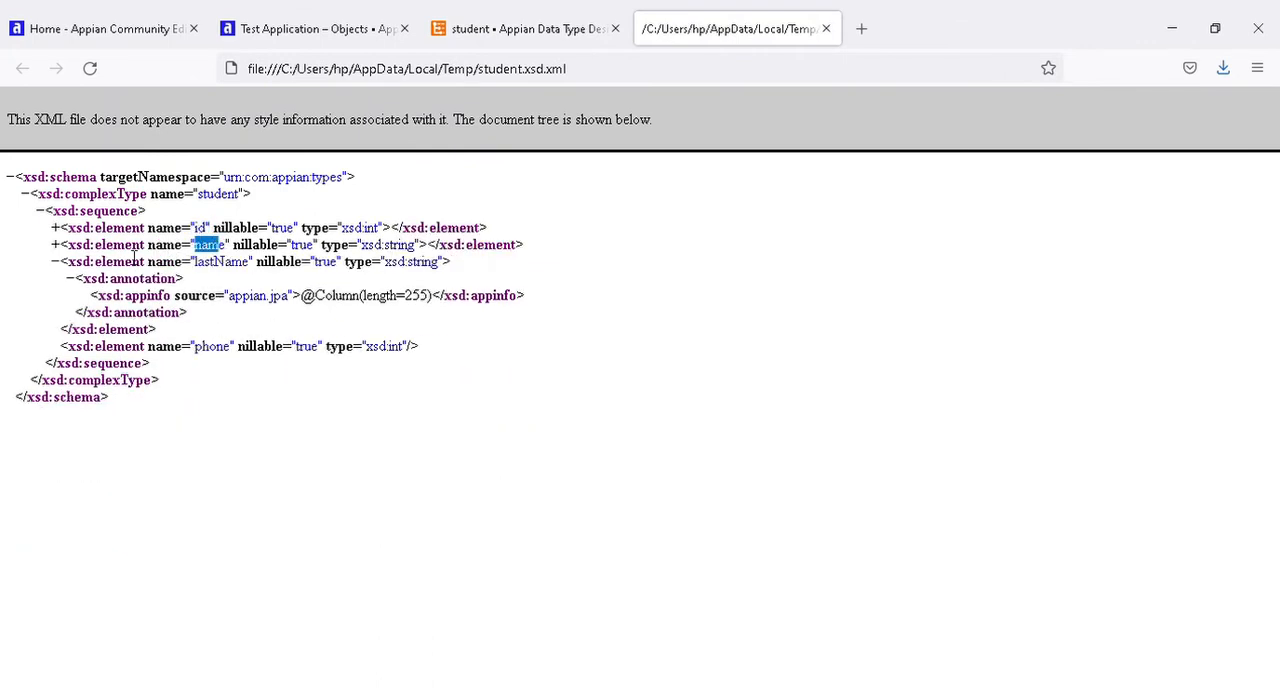
{"action": "left_click", "coordinate": [55, 245]}
{"action": "left_click", "coordinate": [56, 228]}
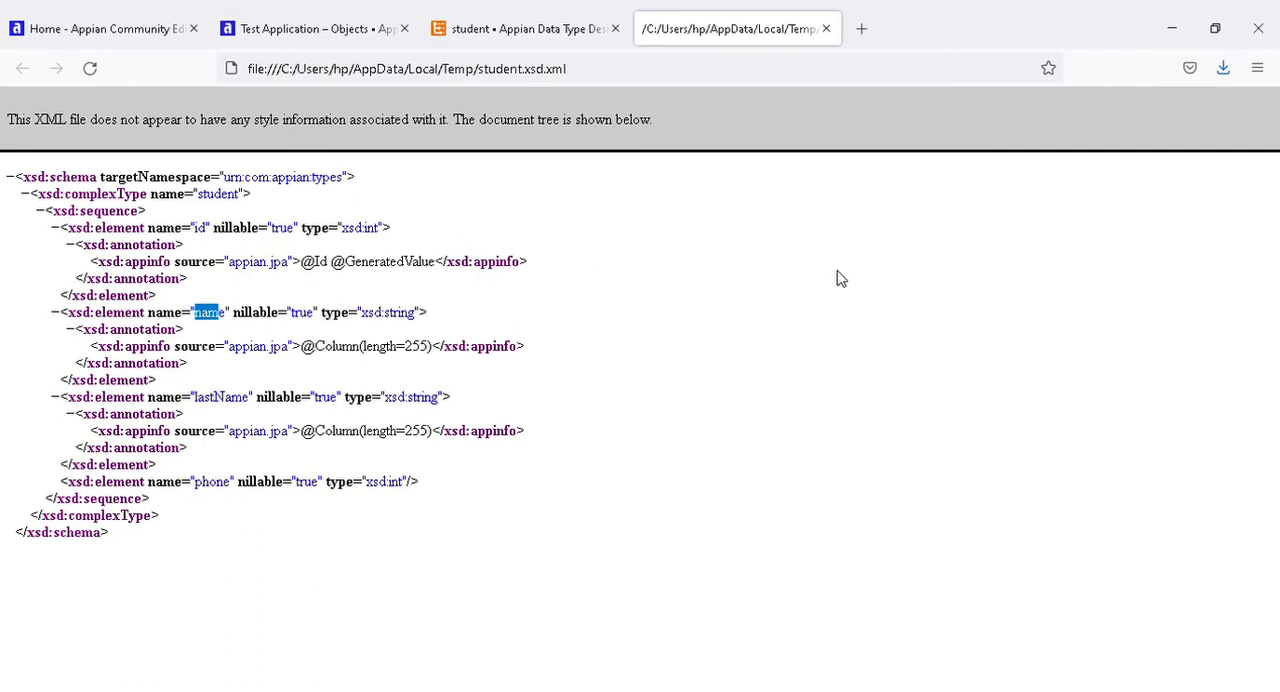
Inspect the file upload for creating a new version of the student data type from XSD, and cancel without uploading.
{"action": "left_click", "coordinate": [566, 37]}
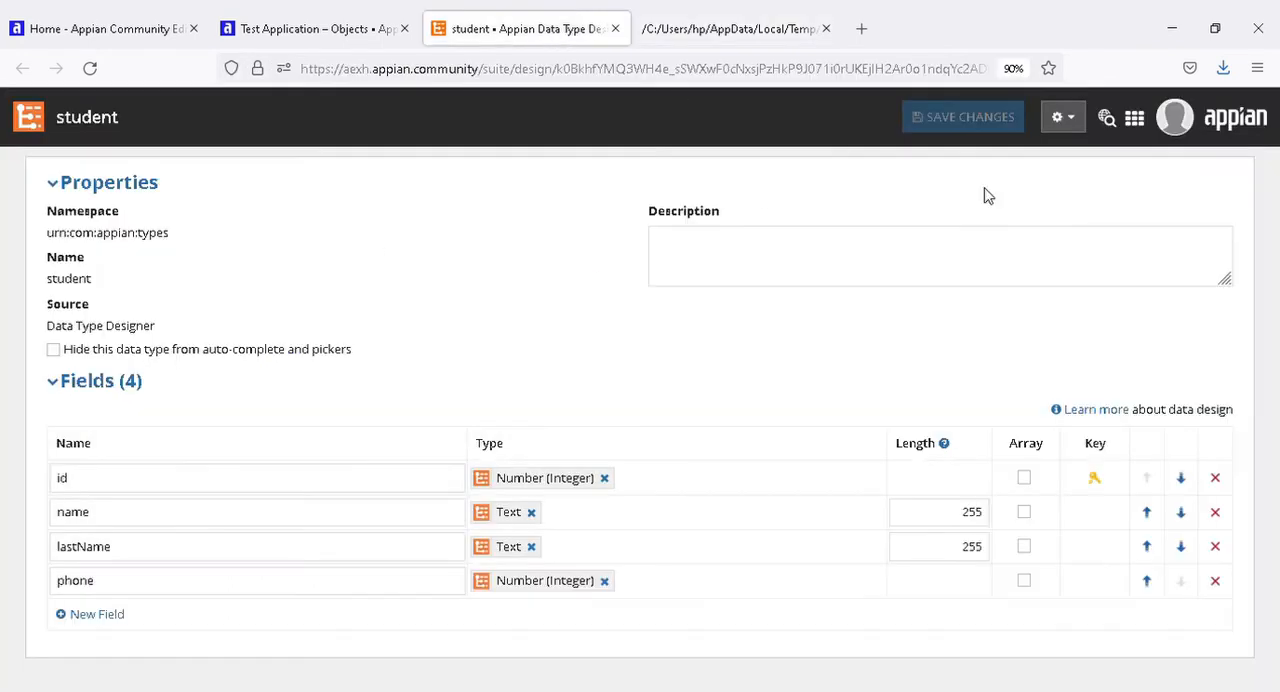
{"action": "left_click", "coordinate": [1066, 130]}
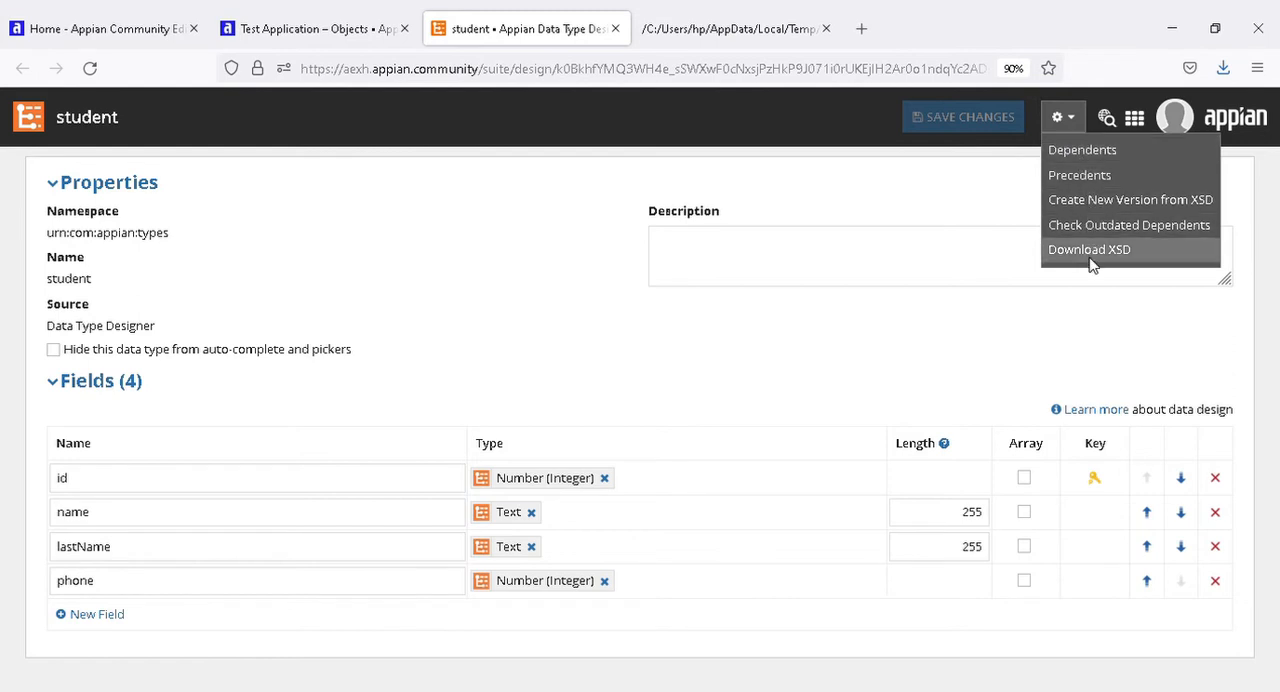
{"action": "left_click", "coordinate": [1100, 205]}
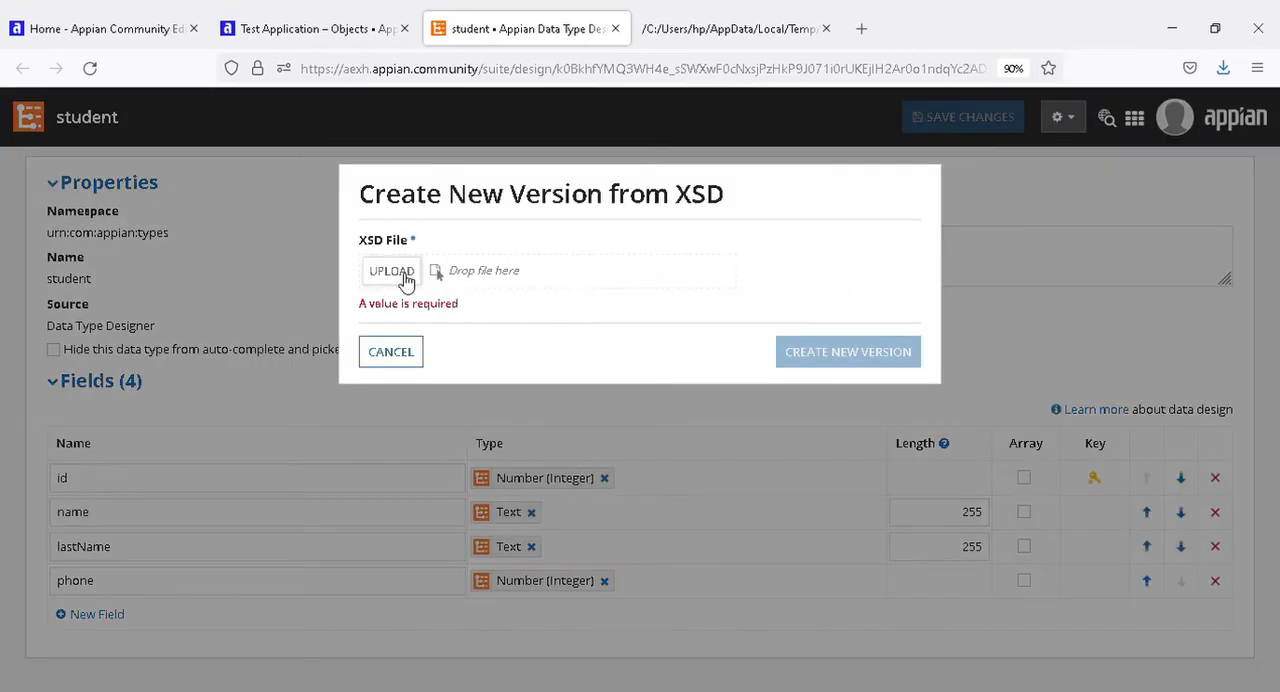
{"action": "left_click", "coordinate": [405, 278]}
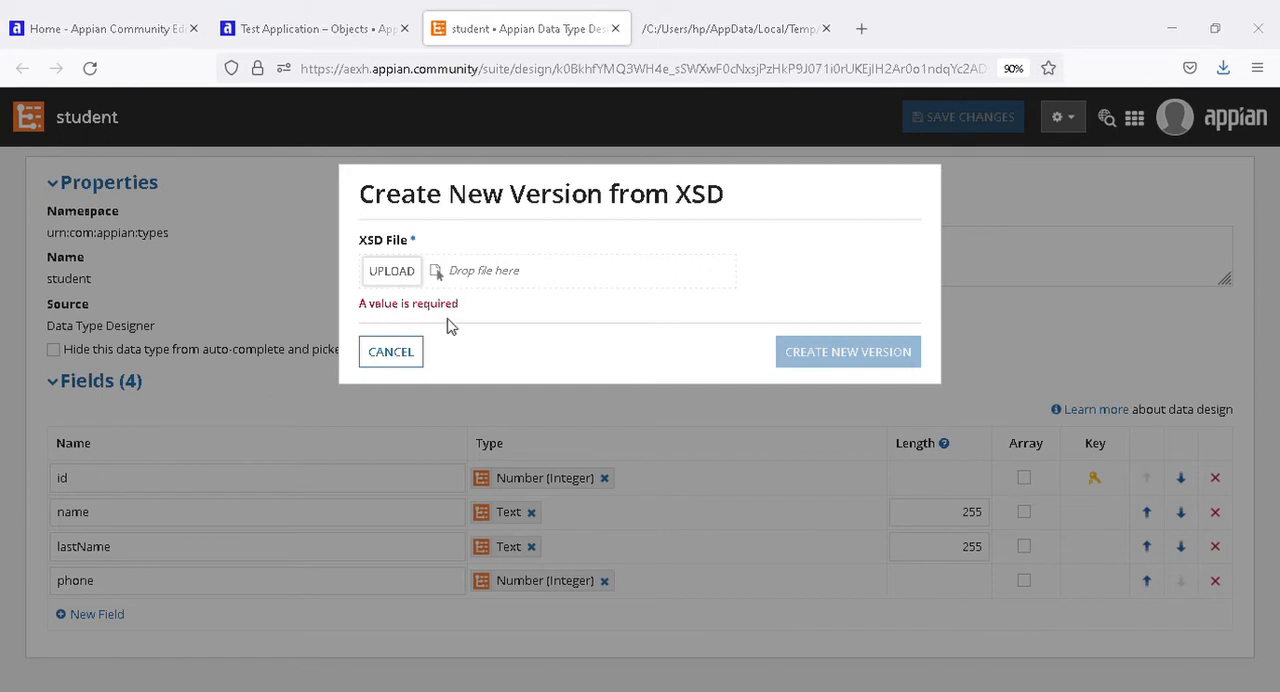
{"action": "left_click", "coordinate": [567, 434]}
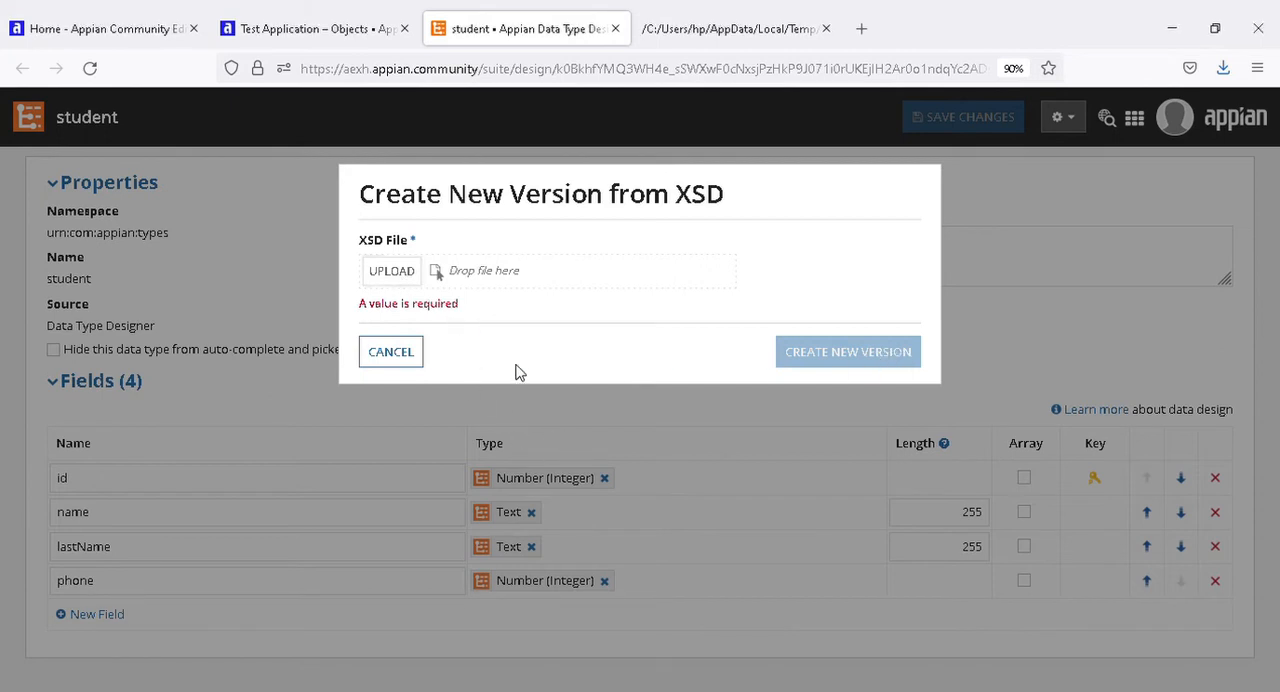
{"action": "left_click", "coordinate": [392, 352]}
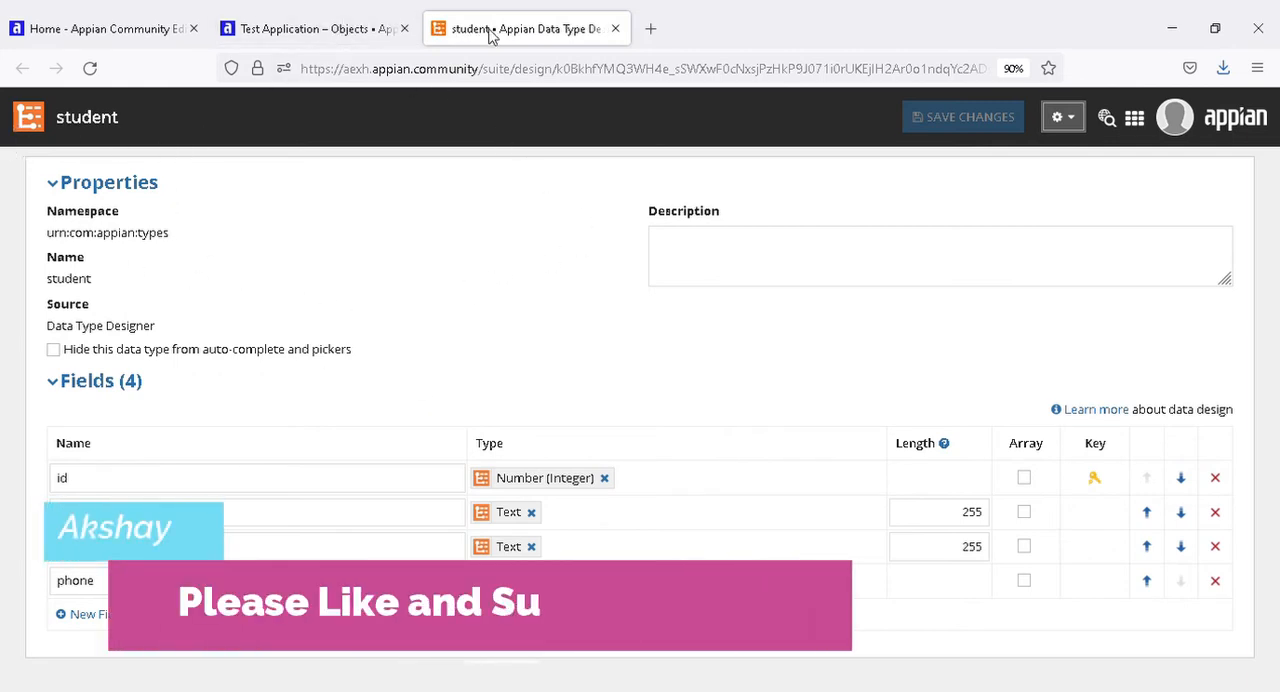
Return to the Test Application's objects and review the student data type and the new object types on offer, including Data Store.
{"action": "left_click", "coordinate": [315, 28]}
{"action": "left_click", "coordinate": [243, 188]}
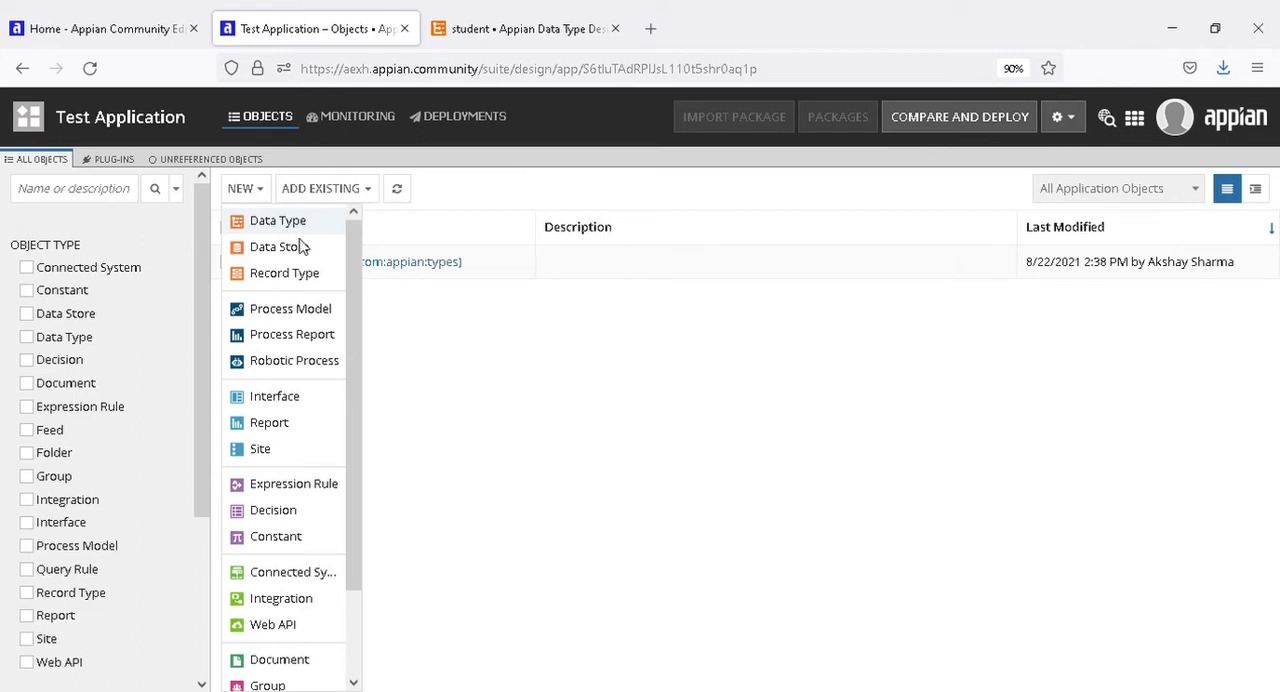
{"action": "left_click", "coordinate": [556, 424]}
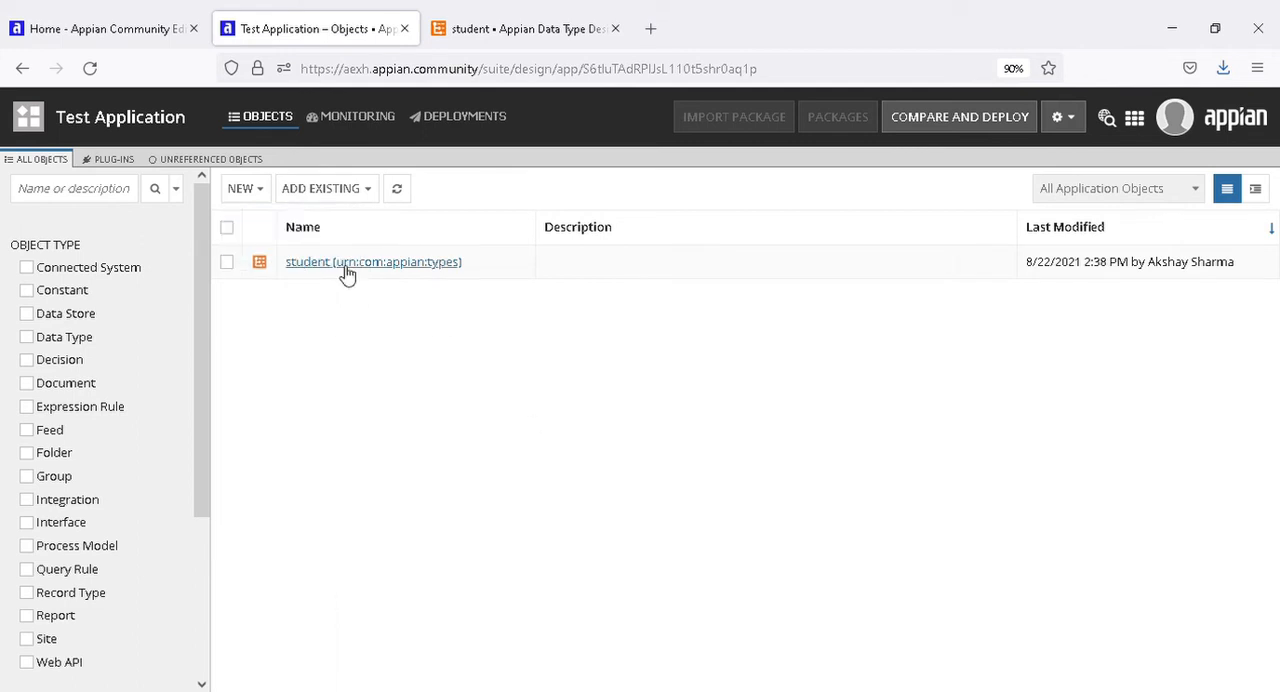
{"action": "left_click", "coordinate": [257, 195]}
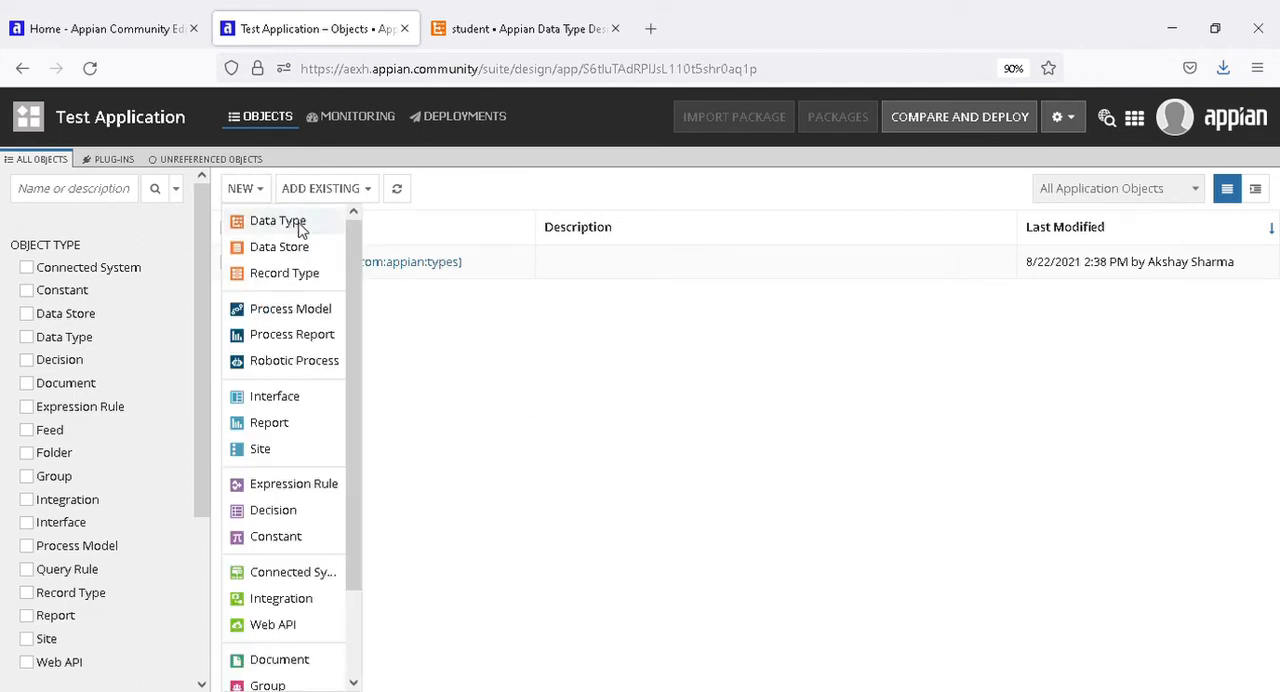
{"action": "left_click", "coordinate": [506, 357]}
{"action": "left_click_drag", "start_coordinate": [518, 266], "coordinate": [290, 265]}
{"action": "left_click", "coordinate": [299, 297]}
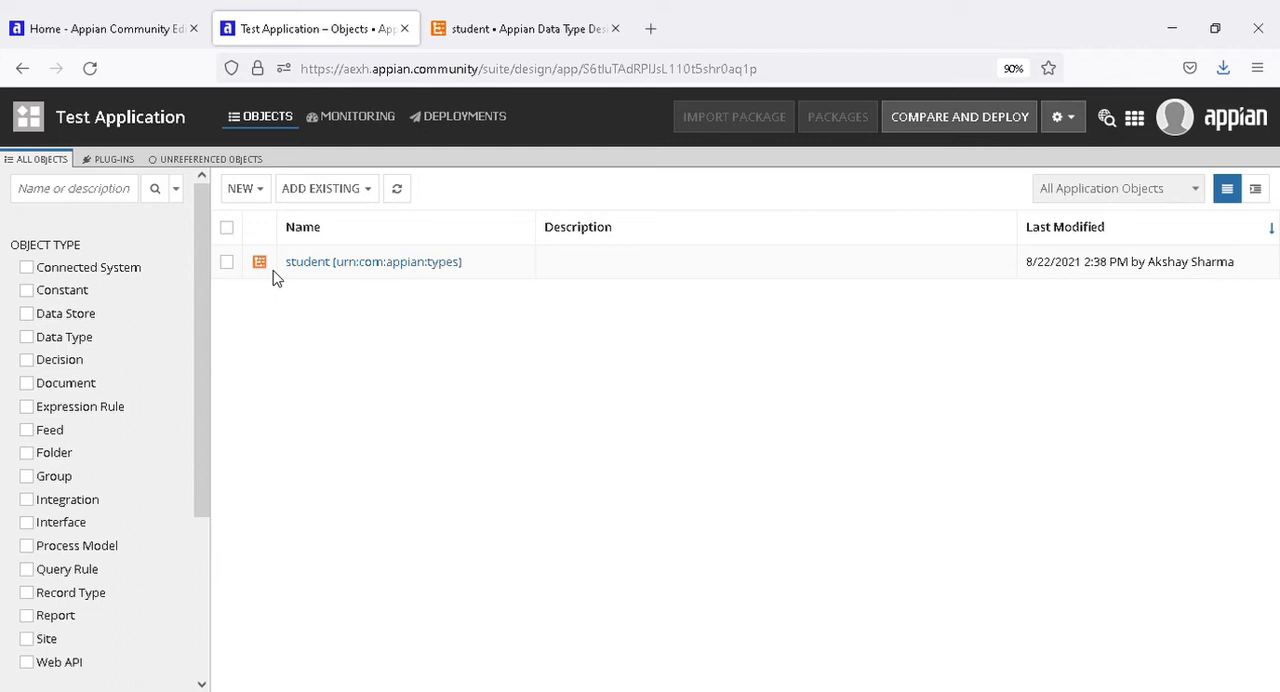
{"action": "left_click", "coordinate": [257, 194]}
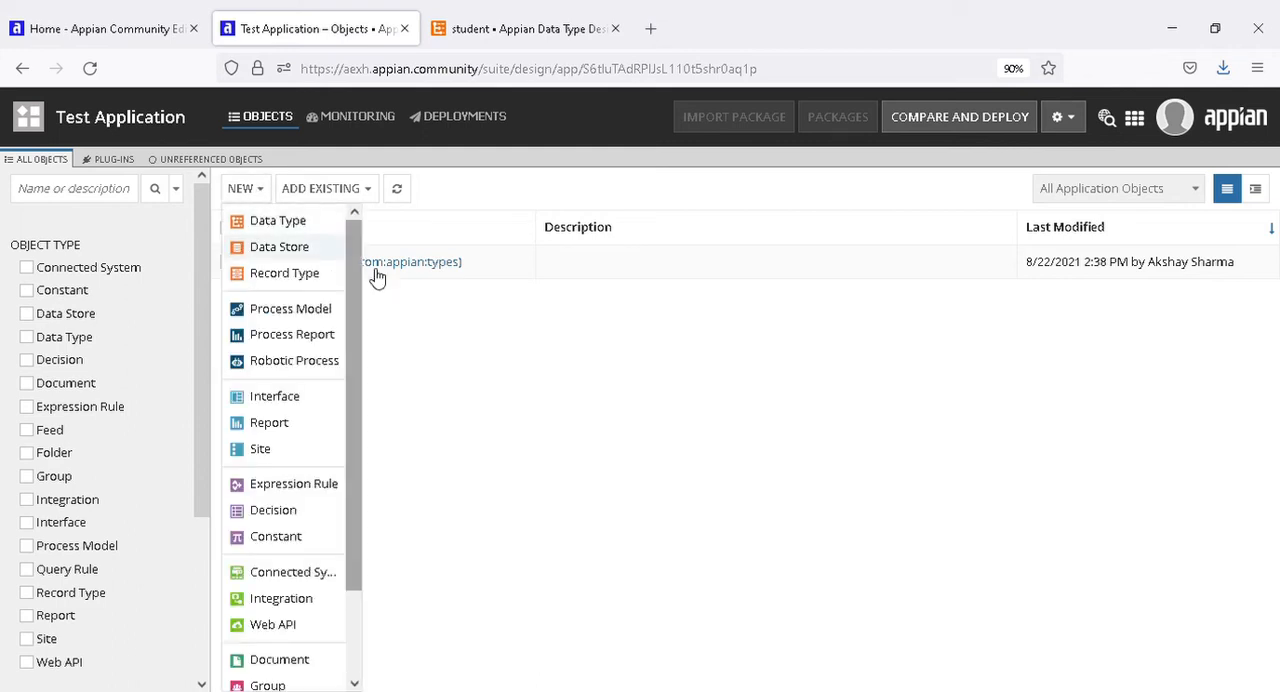
{"action": "left_click", "coordinate": [421, 330]}
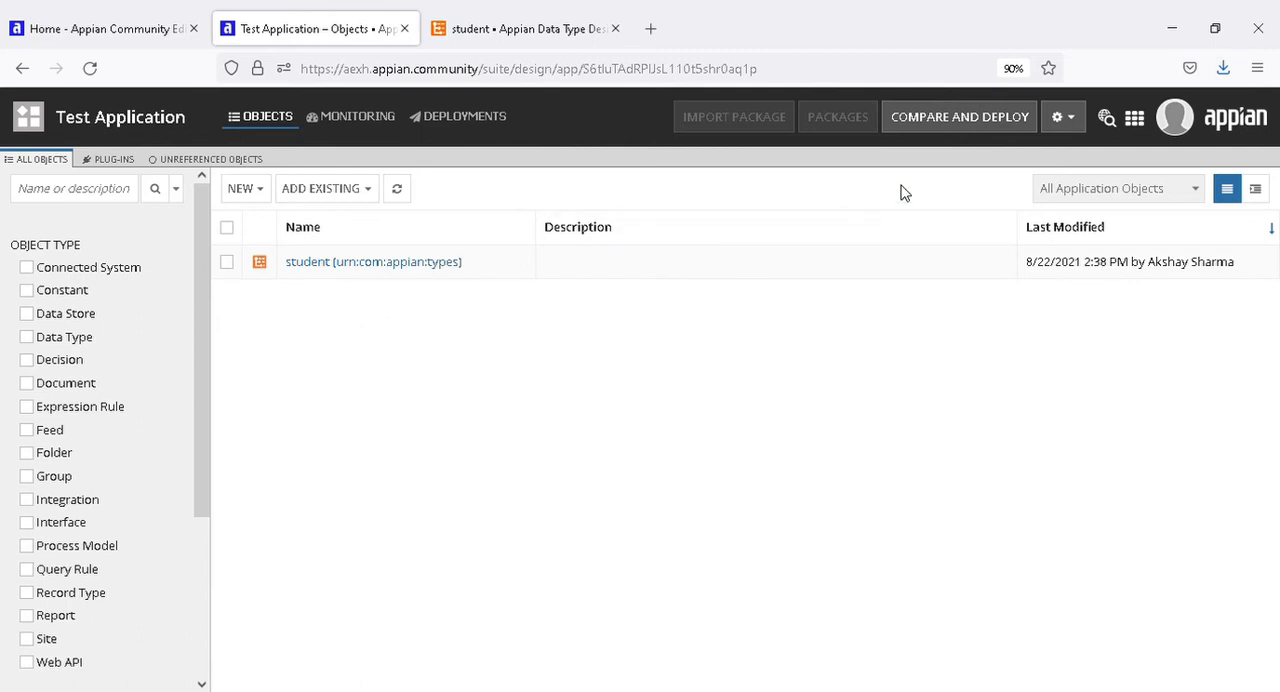
Open the cloud database in phpMyAdmin and expand the Appian database to browse its views and tables.
{"action": "left_click", "coordinate": [1134, 117]}
{"action": "left_click", "coordinate": [974, 225]}
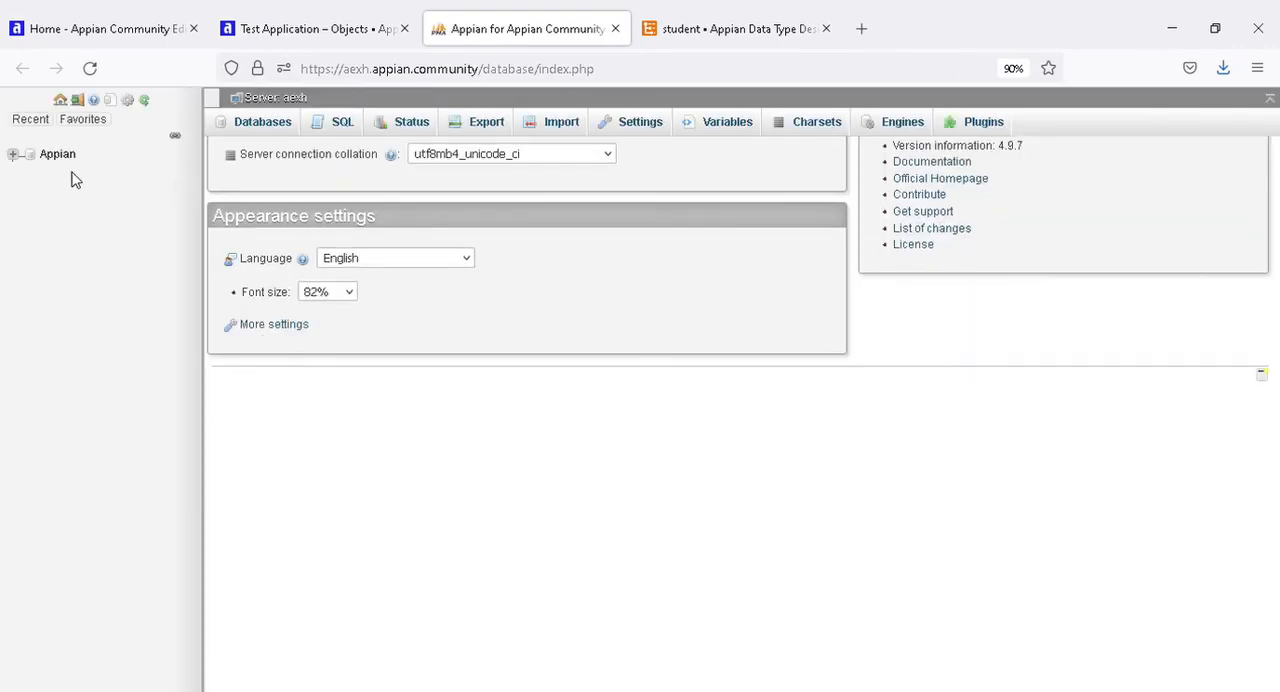
{"action": "left_click", "coordinate": [15, 156]}
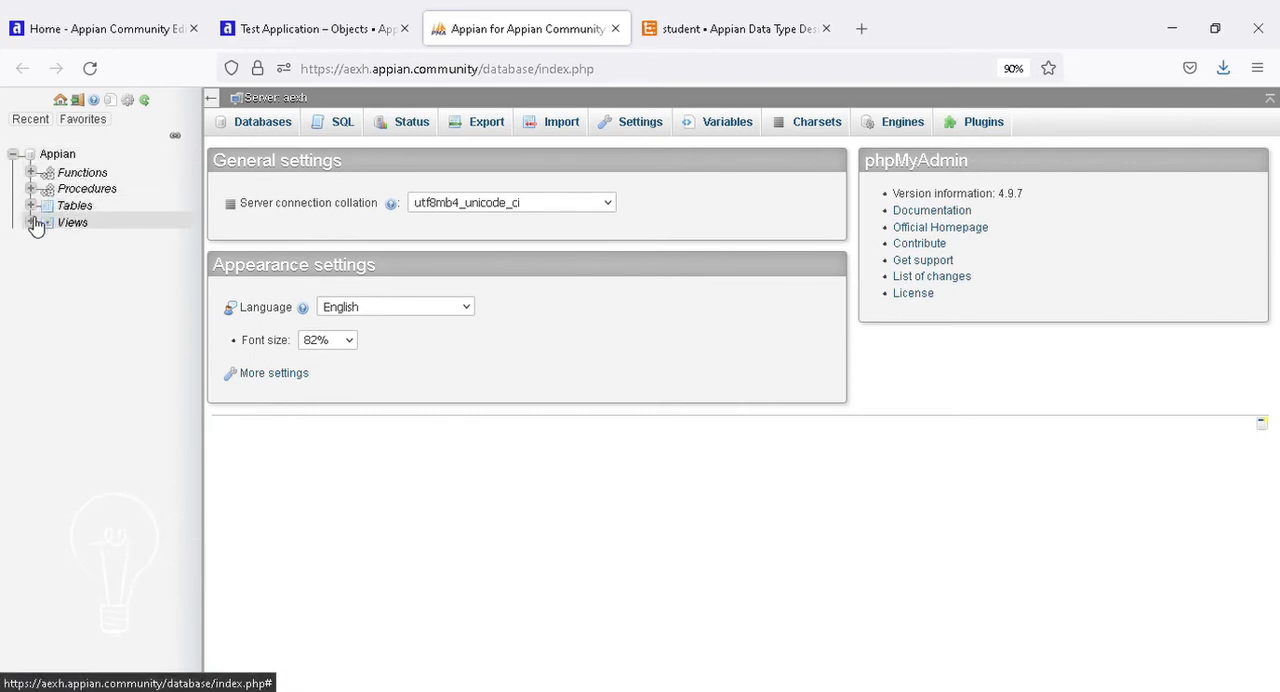
{"action": "left_click", "coordinate": [31, 222]}
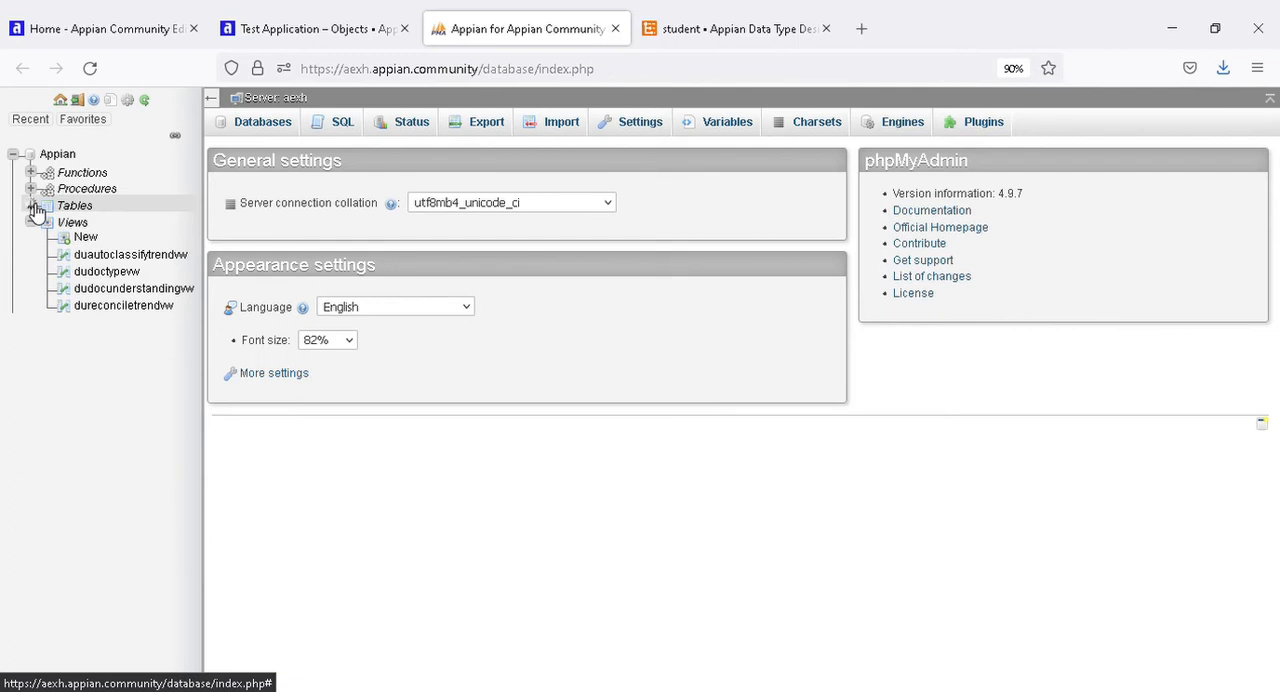
{"action": "left_click", "coordinate": [32, 205]}
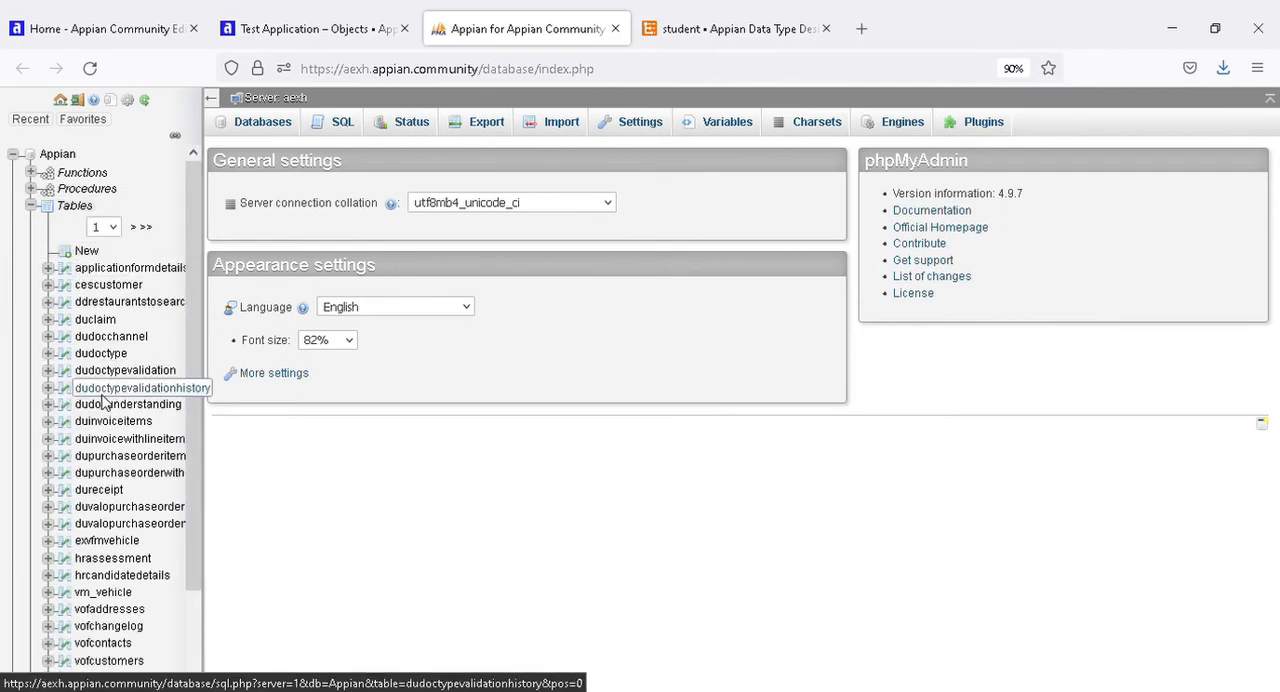
{"action": "scroll", "coordinate": [108, 403], "scroll_direction": "down", "scroll_amount": 2}
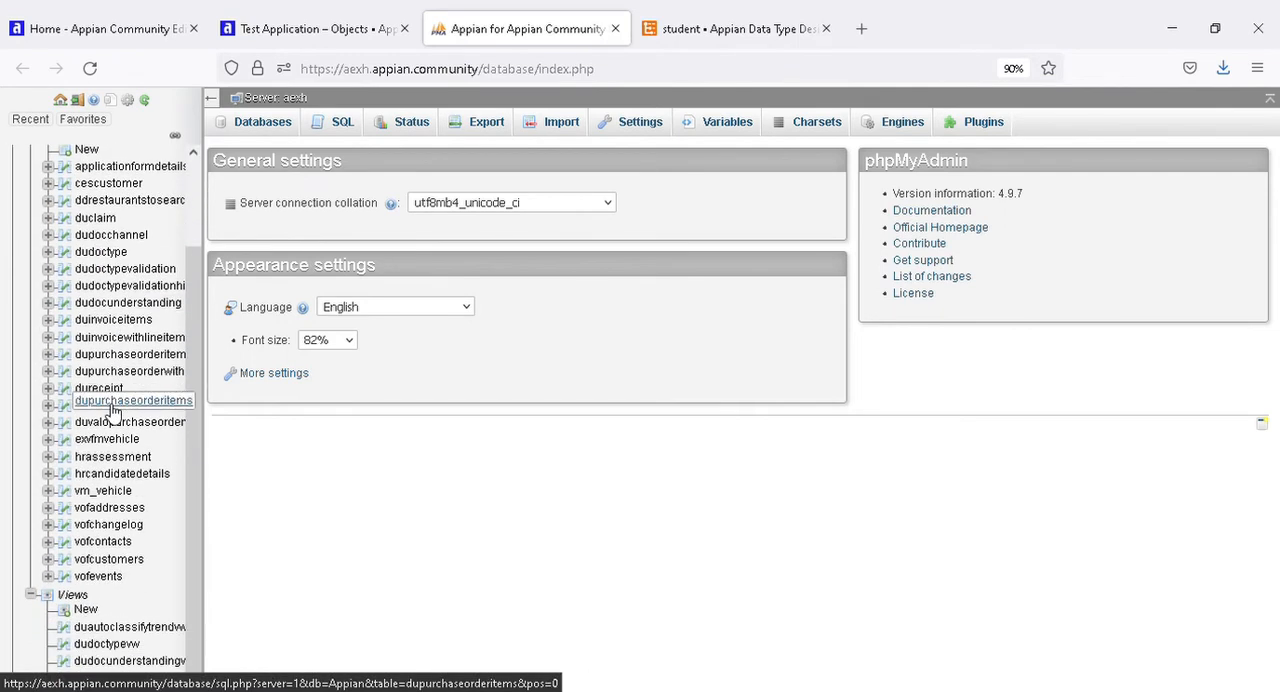
Open the dupurchaseorderitems table and examine its columns and rows.
{"action": "left_click", "coordinate": [108, 356]}
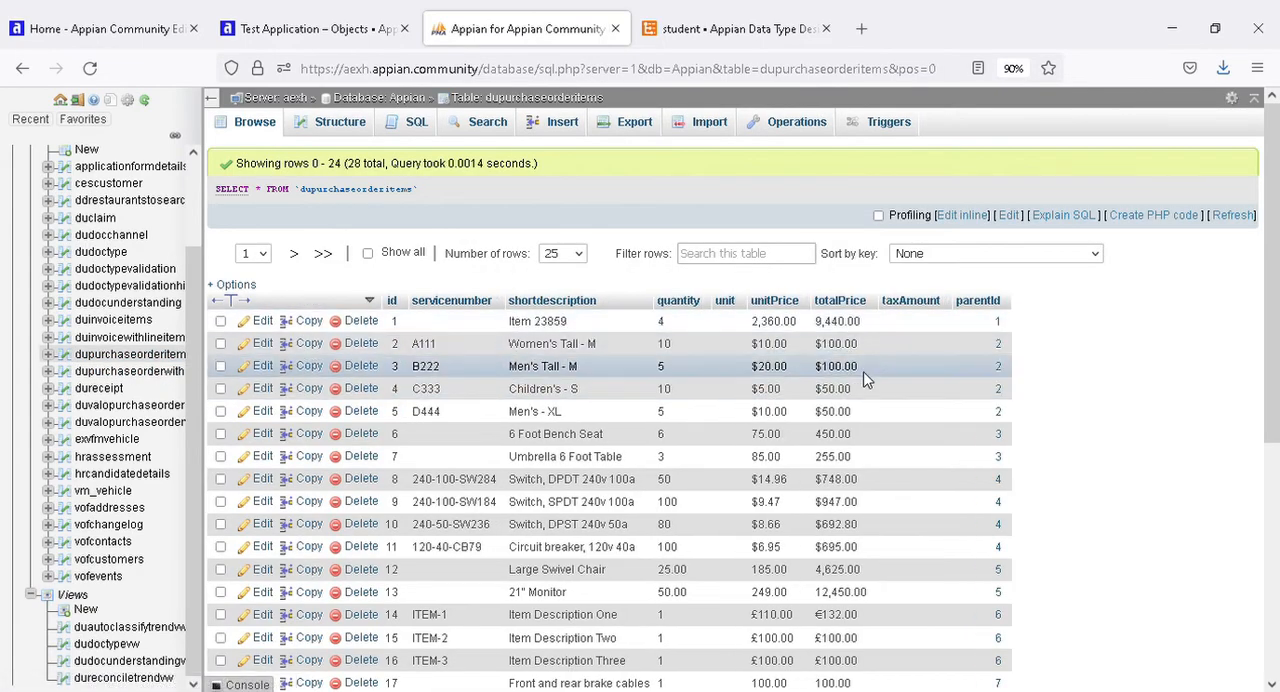
{"action": "scroll", "coordinate": [418, 387], "scroll_direction": "down", "scroll_amount": 3}
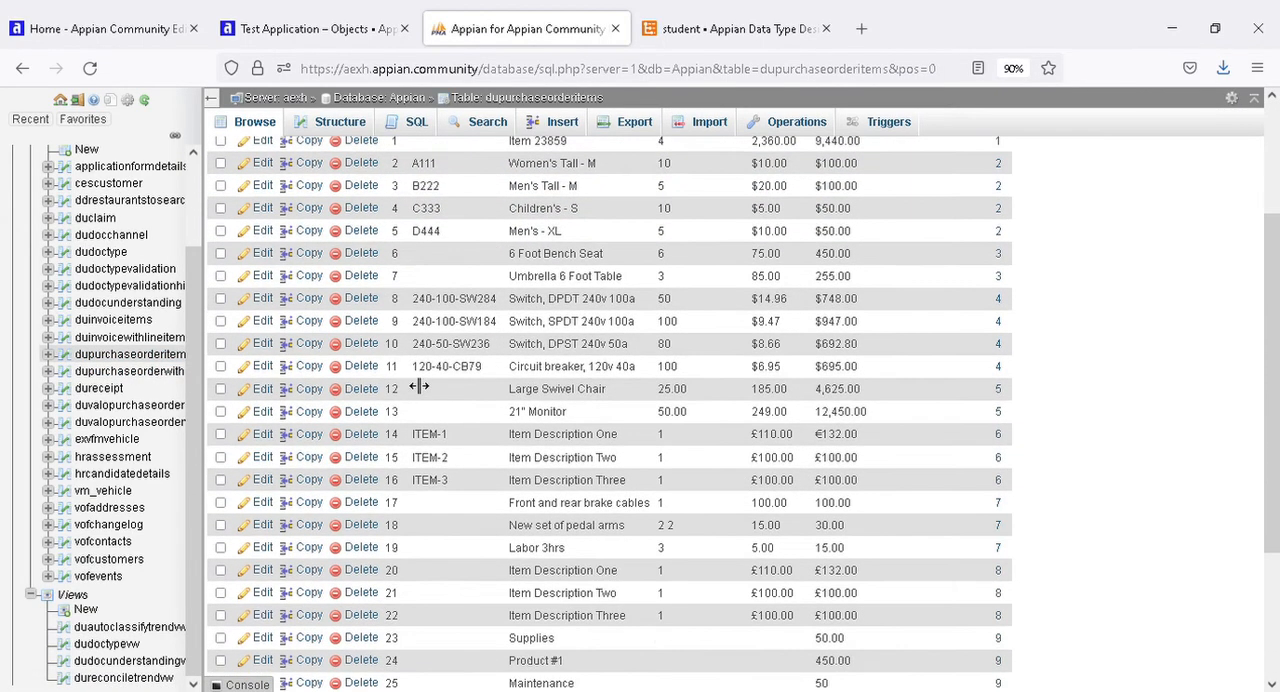
{"action": "scroll", "coordinate": [420, 410], "scroll_direction": "up", "scroll_amount": 3}
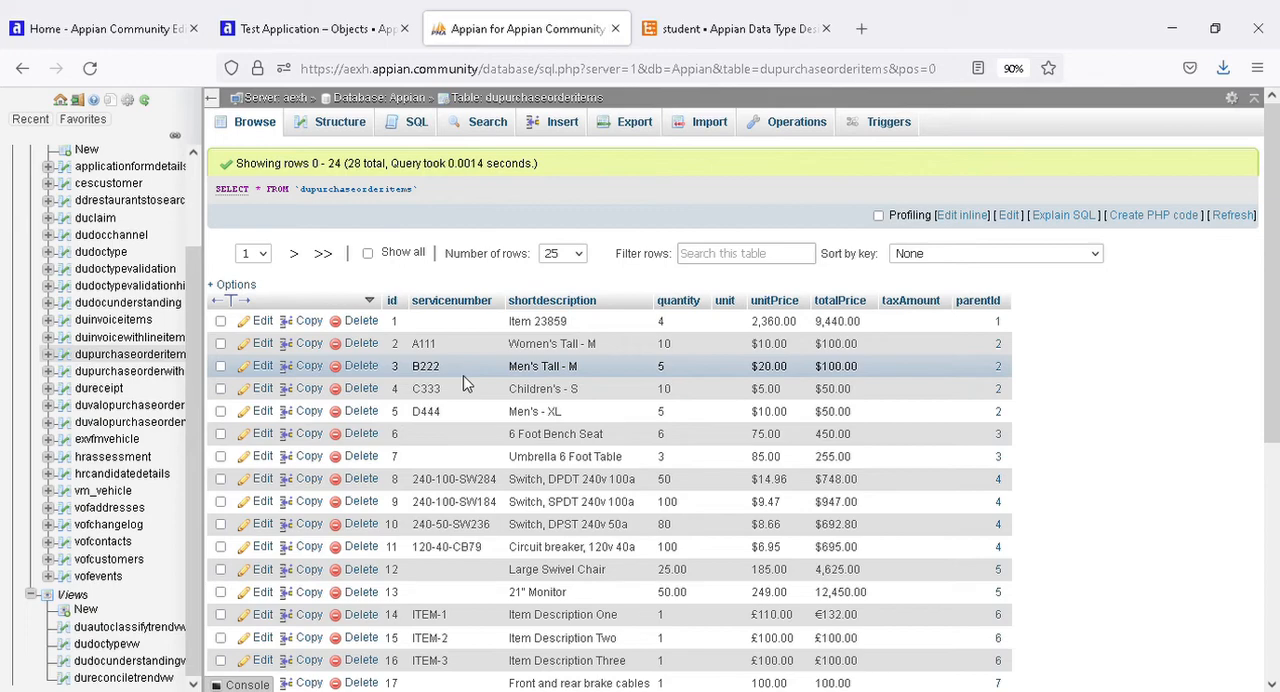
{"action": "scroll", "coordinate": [560, 385], "scroll_direction": "down", "scroll_amount": 5}
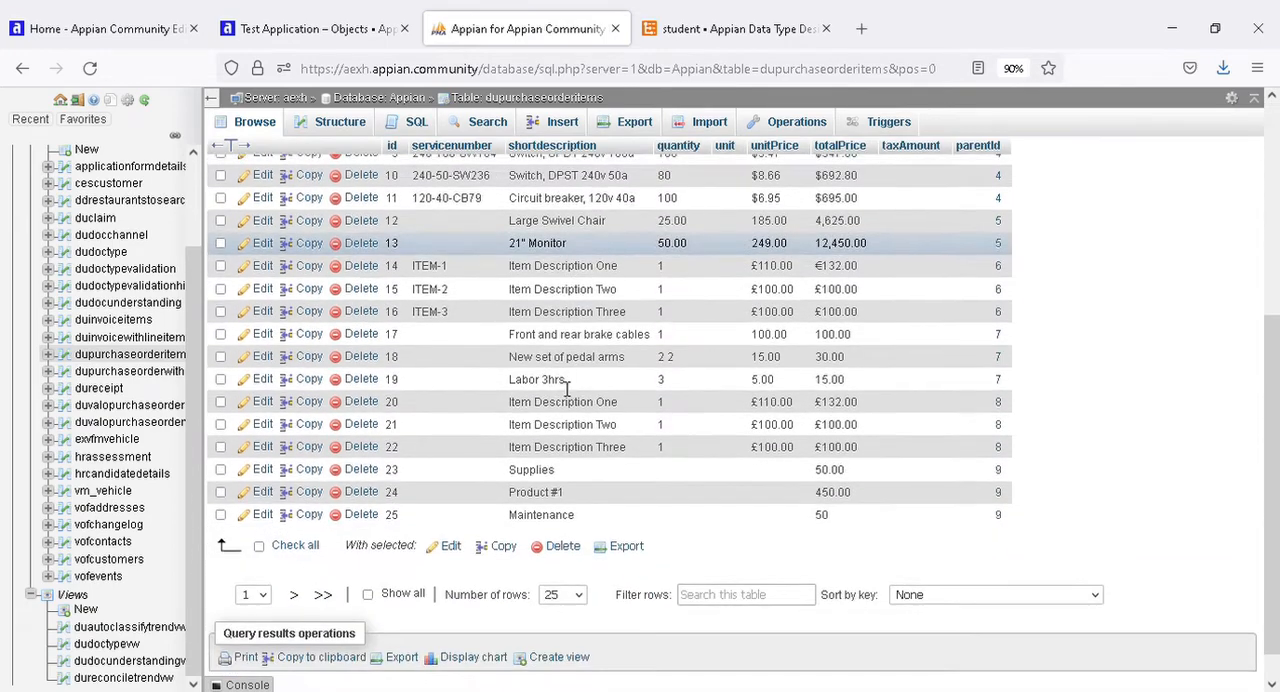
{"action": "scroll", "coordinate": [580, 365], "scroll_direction": "up", "scroll_amount": 5}
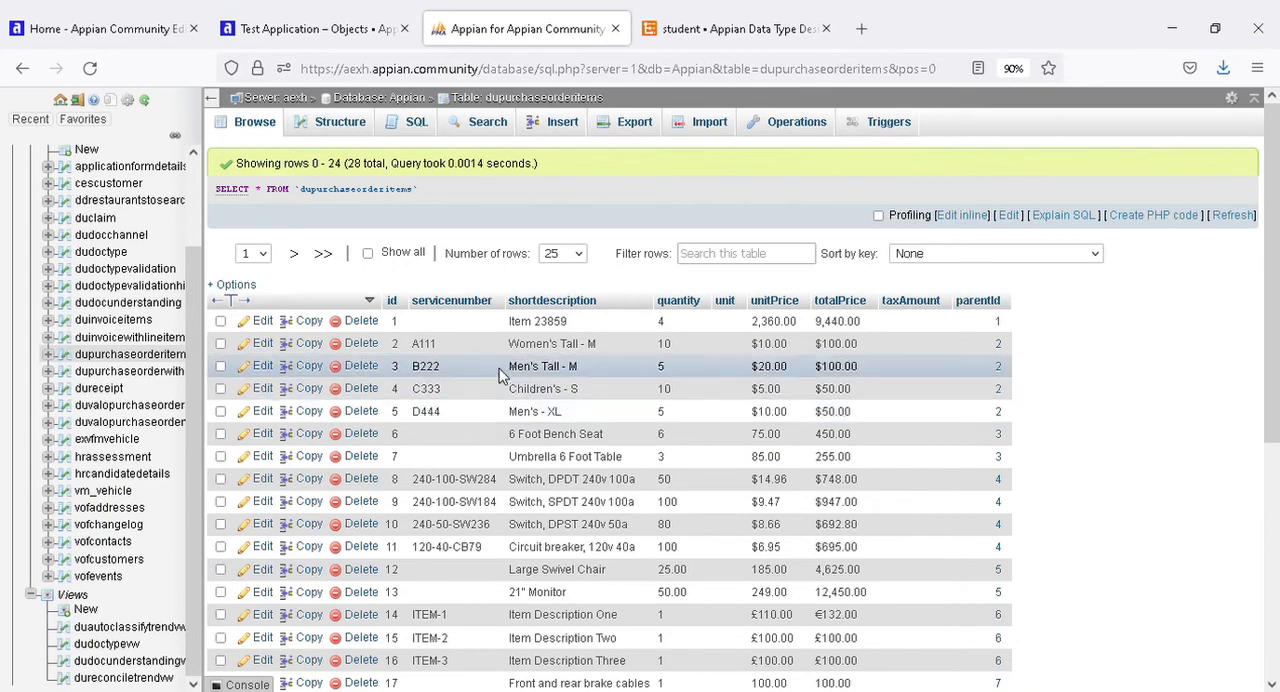
{"action": "scroll", "coordinate": [493, 367], "scroll_direction": "down", "scroll_amount": 5}
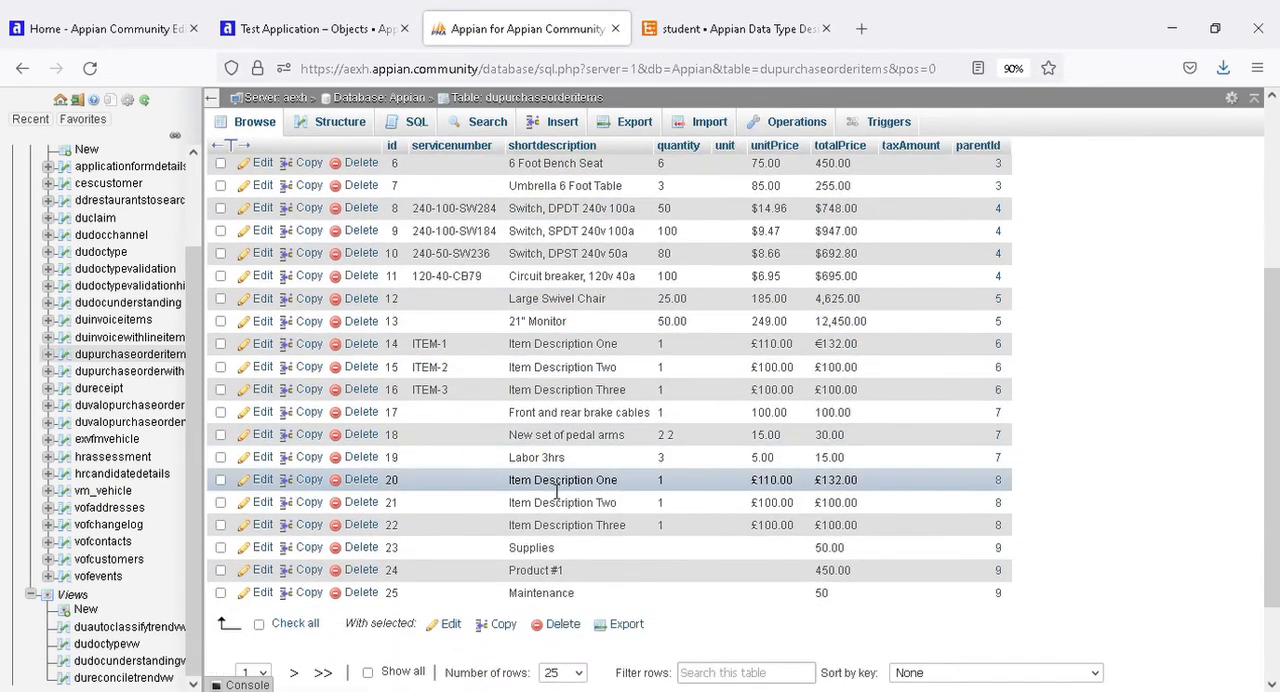
Remove the WHERE clause from the dupurchaseorderitems SQL query and run SELECT * FROM `dupurchaseorderitems`.
{"action": "left_click", "coordinate": [416, 121]}
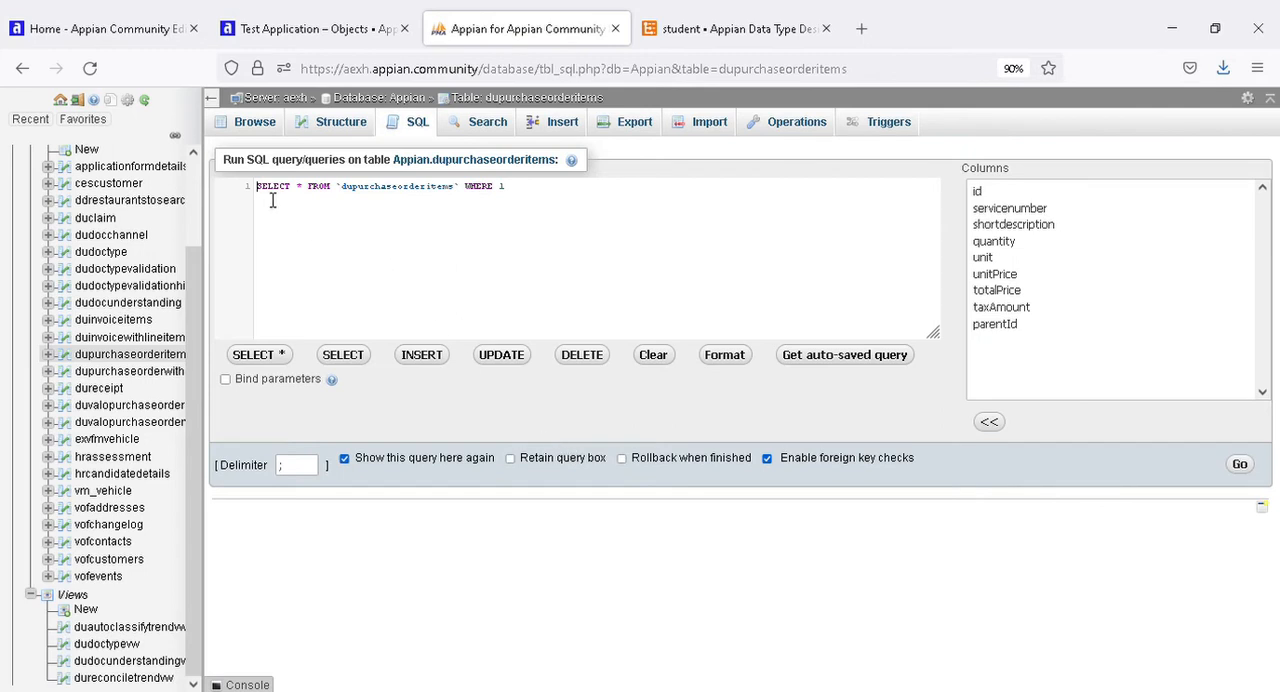
{"action": "left_click_drag", "start_coordinate": [270, 198], "coordinate": [320, 198]}
{"action": "left_click", "coordinate": [366, 197]}
{"action": "double_click", "coordinate": [477, 197]}
{"action": "left_click", "coordinate": [470, 203]}
{"action": "key", "text": "ctrl+a"}
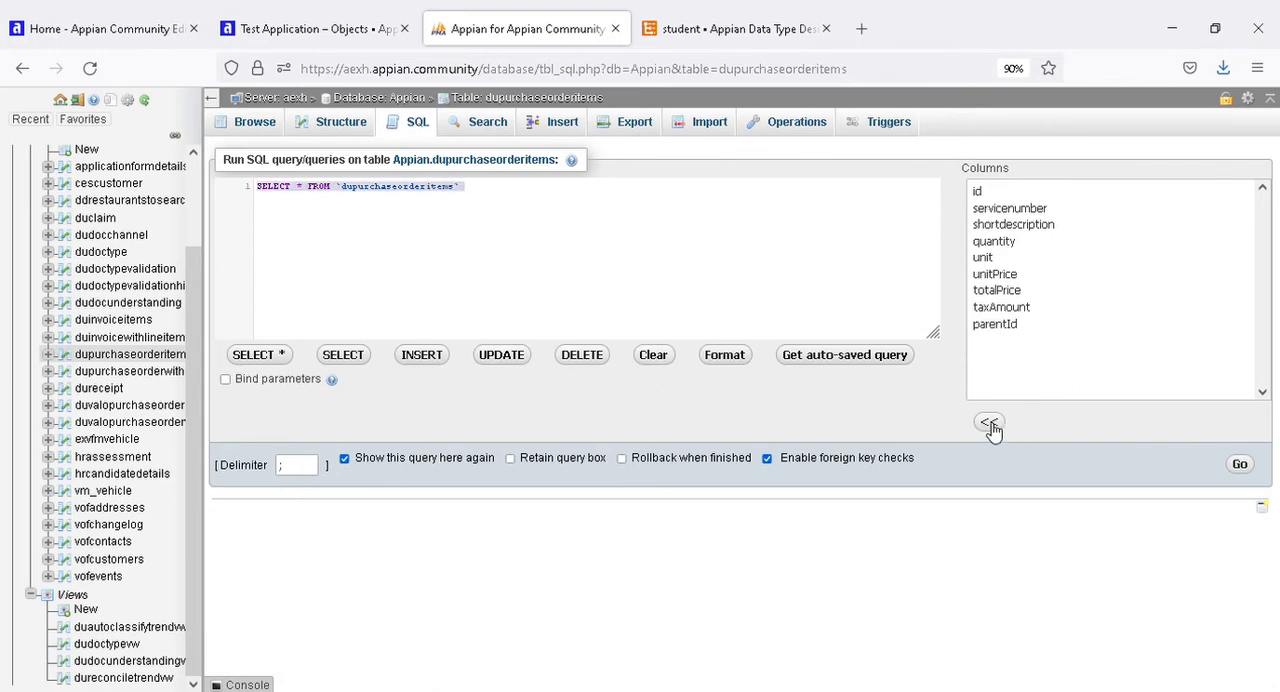
{"action": "left_click", "coordinate": [1240, 466]}
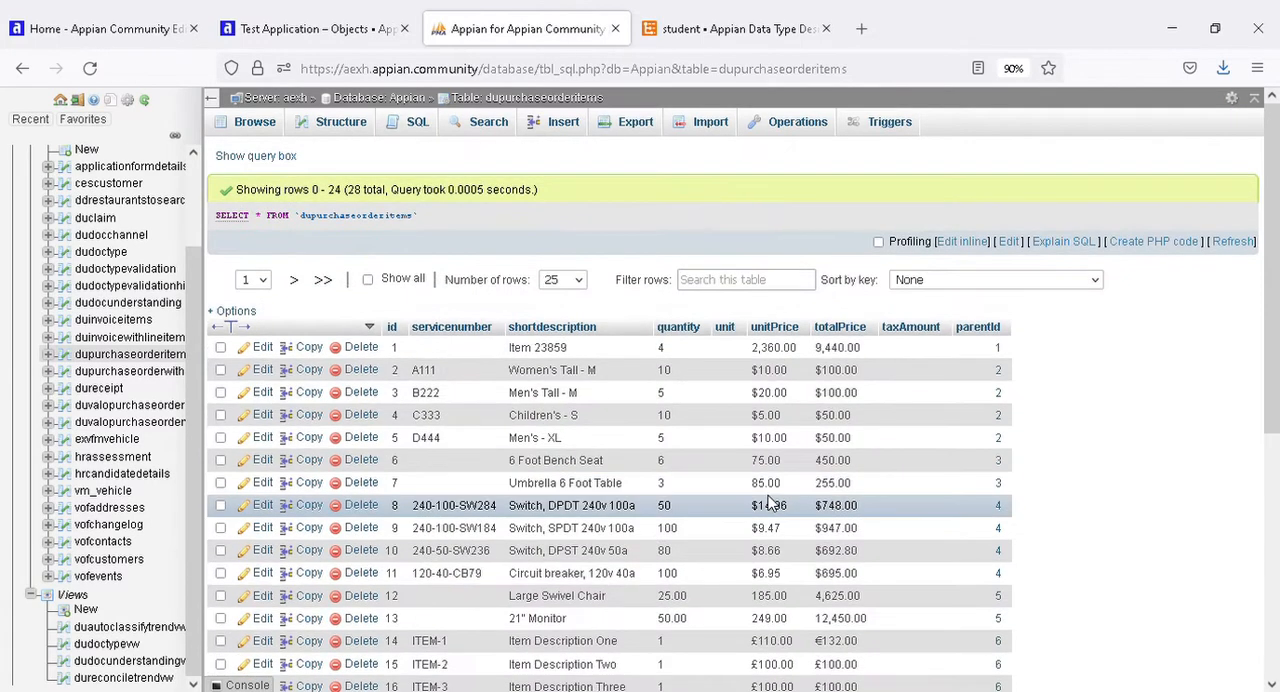
Review the rows returned by the dupurchaseorderitems query together with its SELECT statement.
{"action": "scroll", "coordinate": [472, 466], "scroll_direction": "down", "scroll_amount": 5}
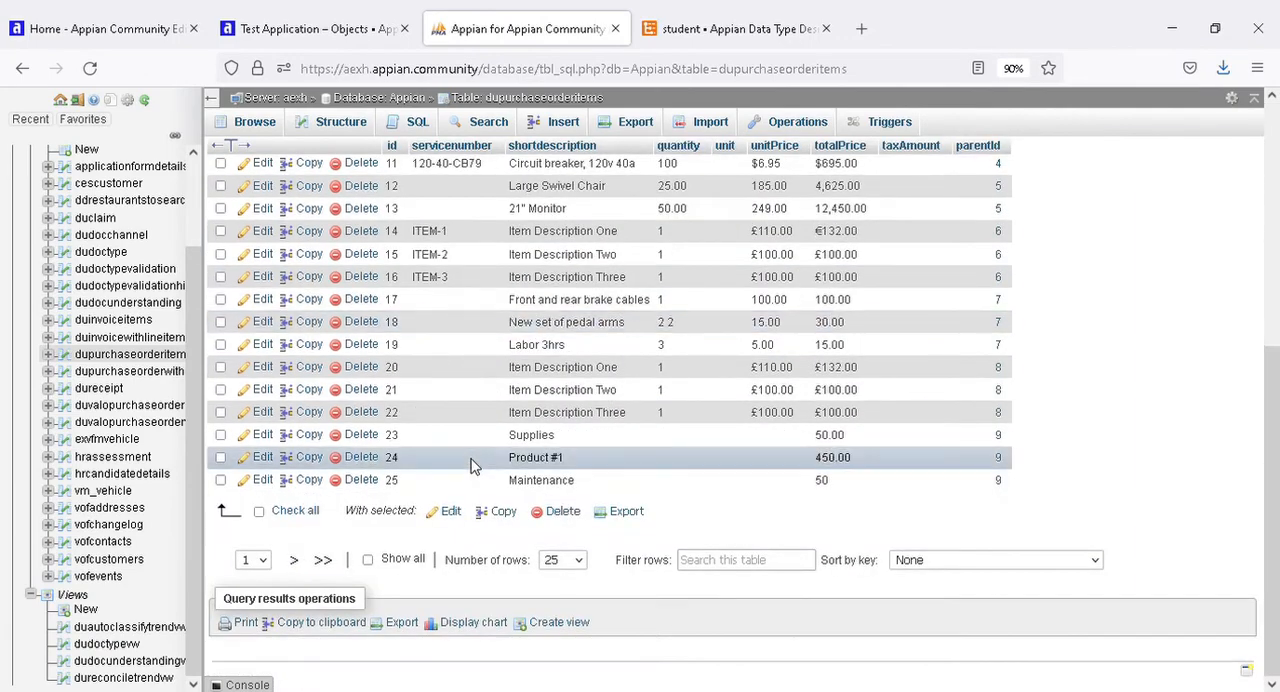
{"action": "scroll", "coordinate": [472, 466], "scroll_direction": "up", "scroll_amount": 5}
{"action": "scroll", "coordinate": [472, 466], "scroll_direction": "down", "scroll_amount": 5}
{"action": "scroll", "coordinate": [472, 466], "scroll_direction": "up", "scroll_amount": 5}
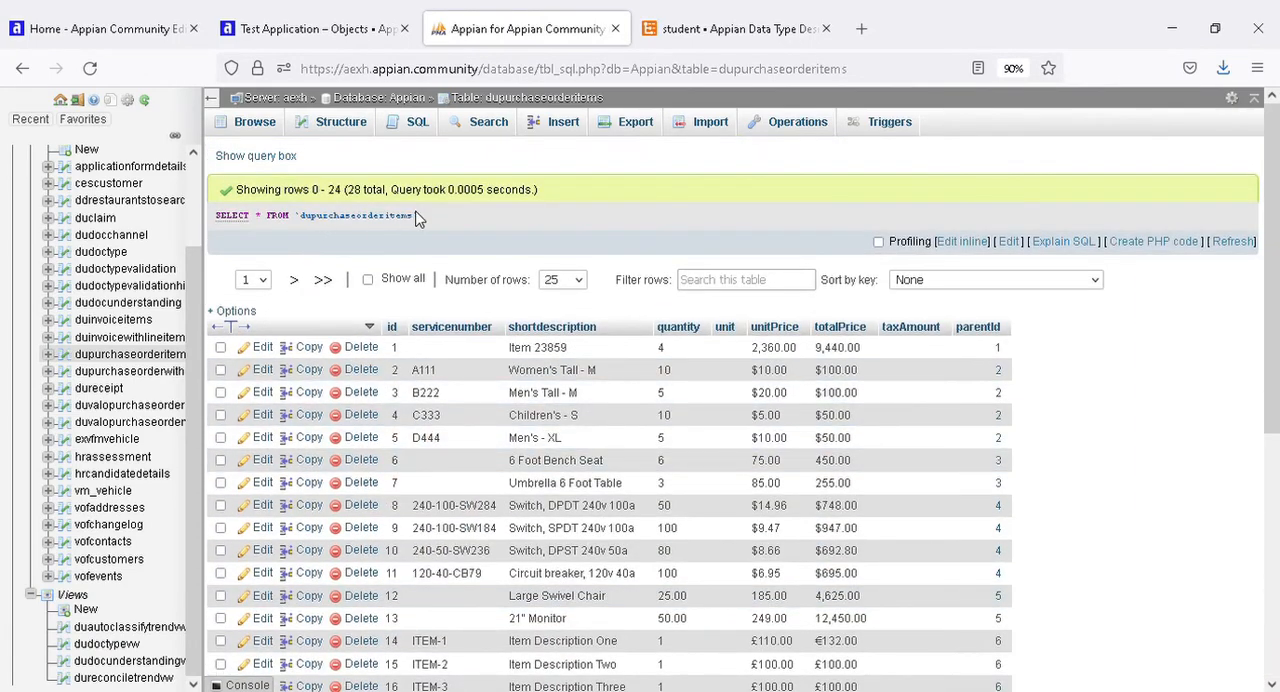
{"action": "mouse_move", "coordinate": [420, 216]}
{"action": "left_mouse_down"}
{"action": "mouse_move", "coordinate": [212, 225]}
{"action": "mouse_move", "coordinate": [418, 218]}
{"action": "left_mouse_up"}
{"action": "scroll", "coordinate": [487, 503], "scroll_direction": "down", "scroll_amount": 5}
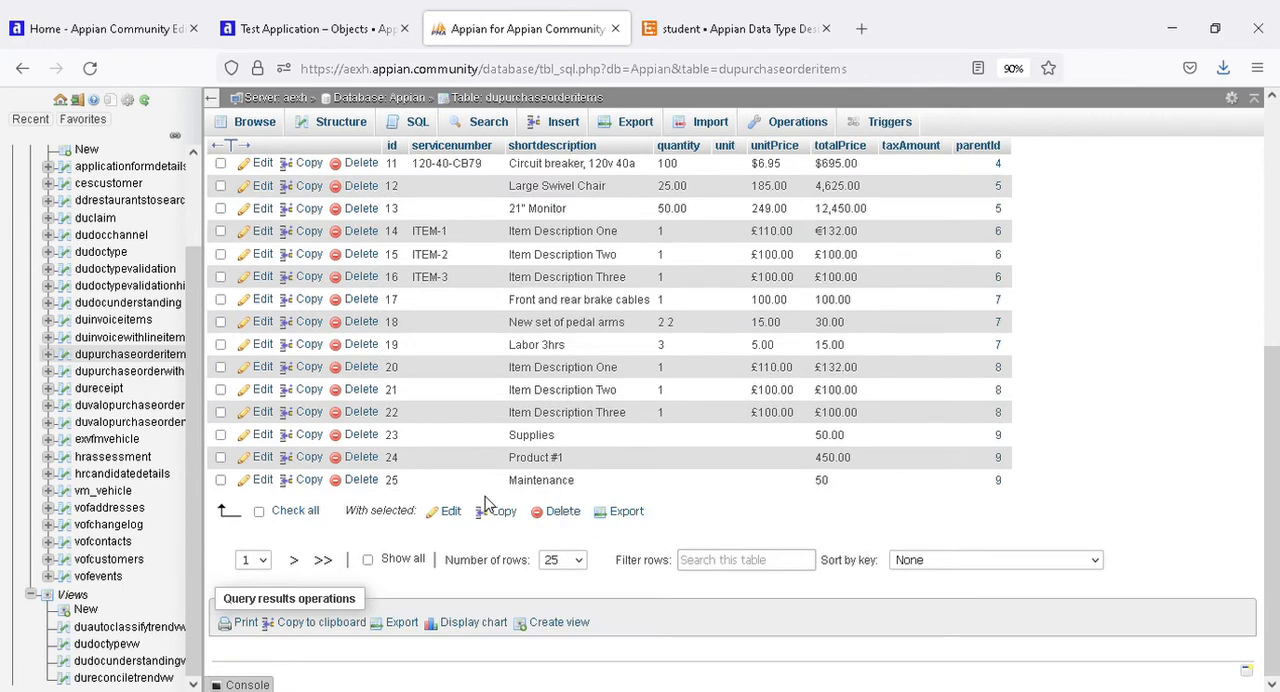
{"action": "scroll", "coordinate": [487, 503], "scroll_direction": "up", "scroll_amount": 5}
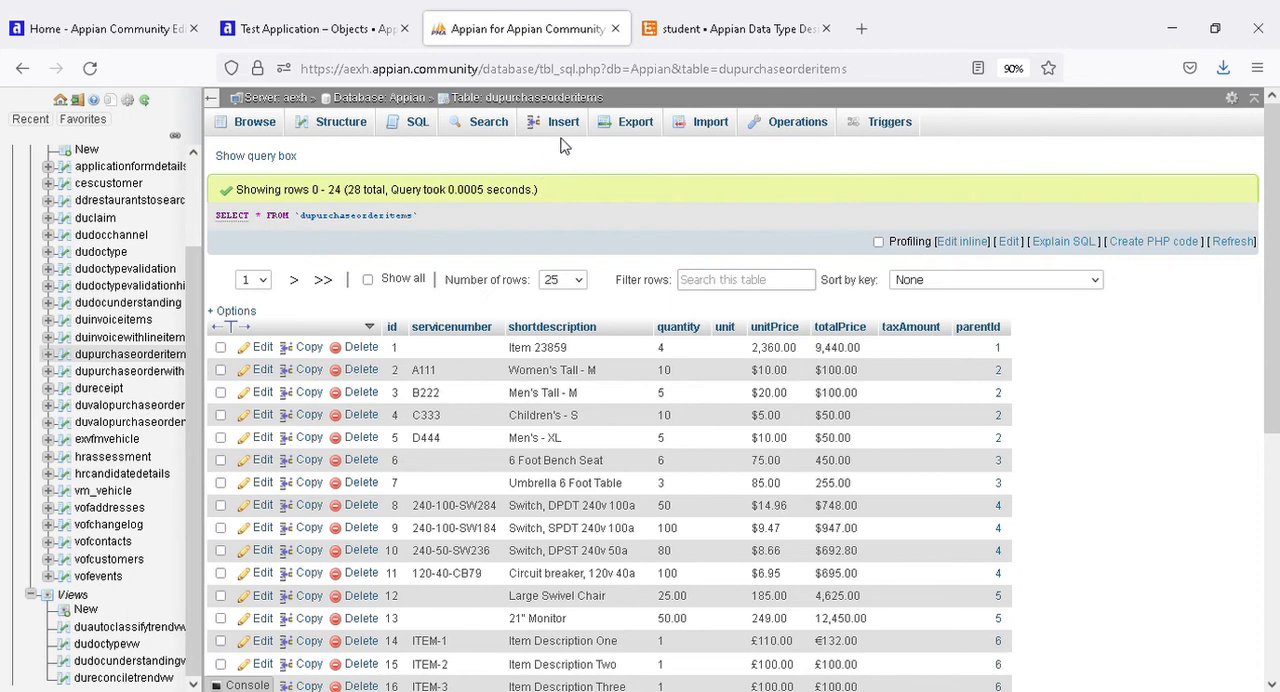
{"action": "left_click", "coordinate": [645, 29]}
{"action": "left_click", "coordinate": [530, 38]}
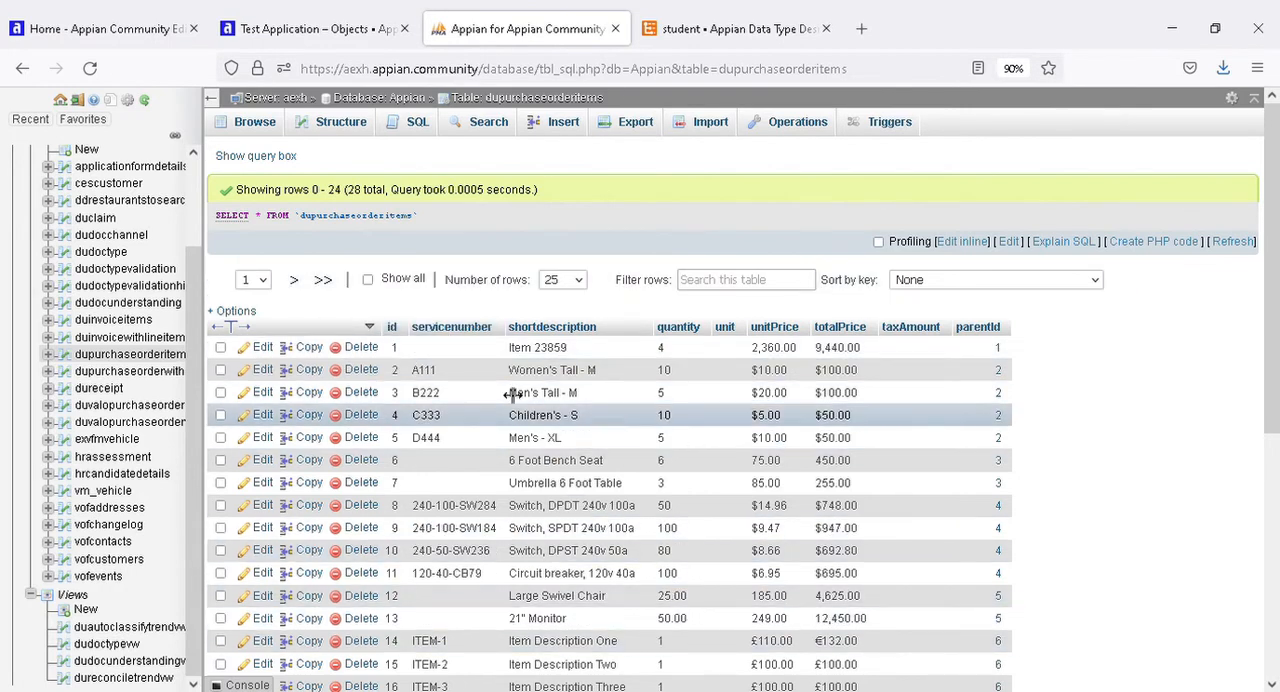
{"action": "left_click_drag", "start_coordinate": [440, 218], "coordinate": [214, 216]}
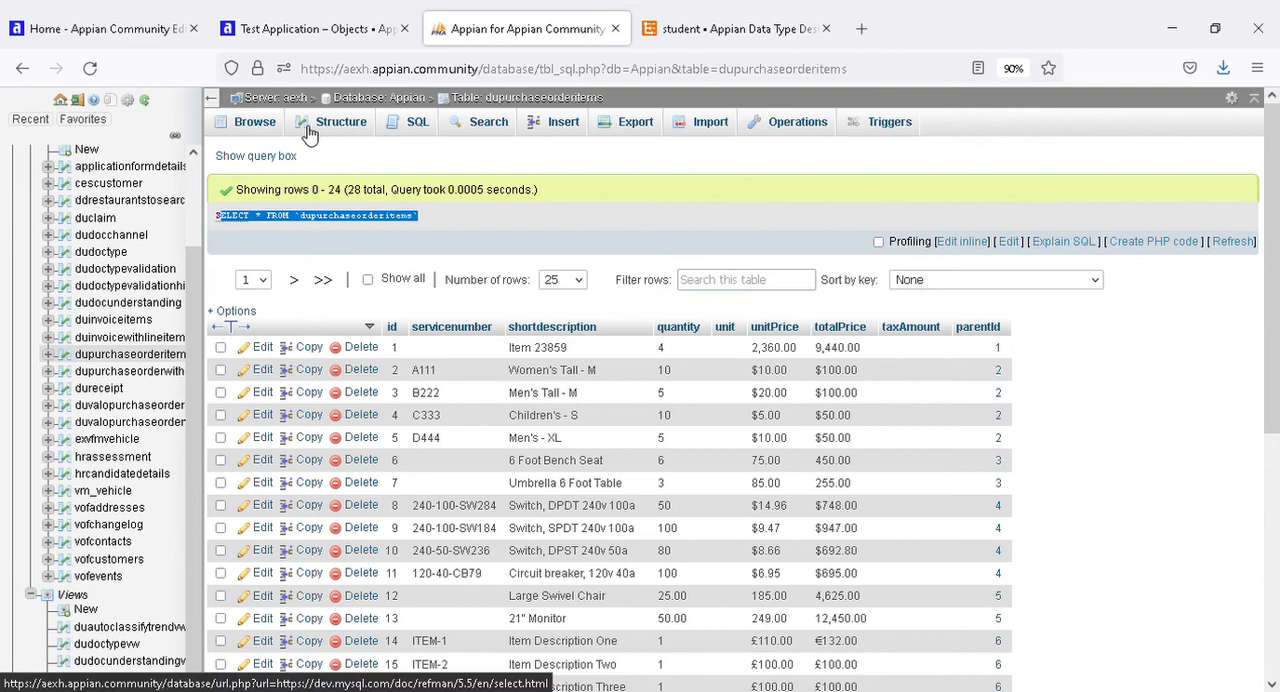
Create a data store named Test DS in the Test Application with jdbc/Appian as its data source.
{"action": "left_click", "coordinate": [318, 30]}
{"action": "left_click", "coordinate": [259, 190]}
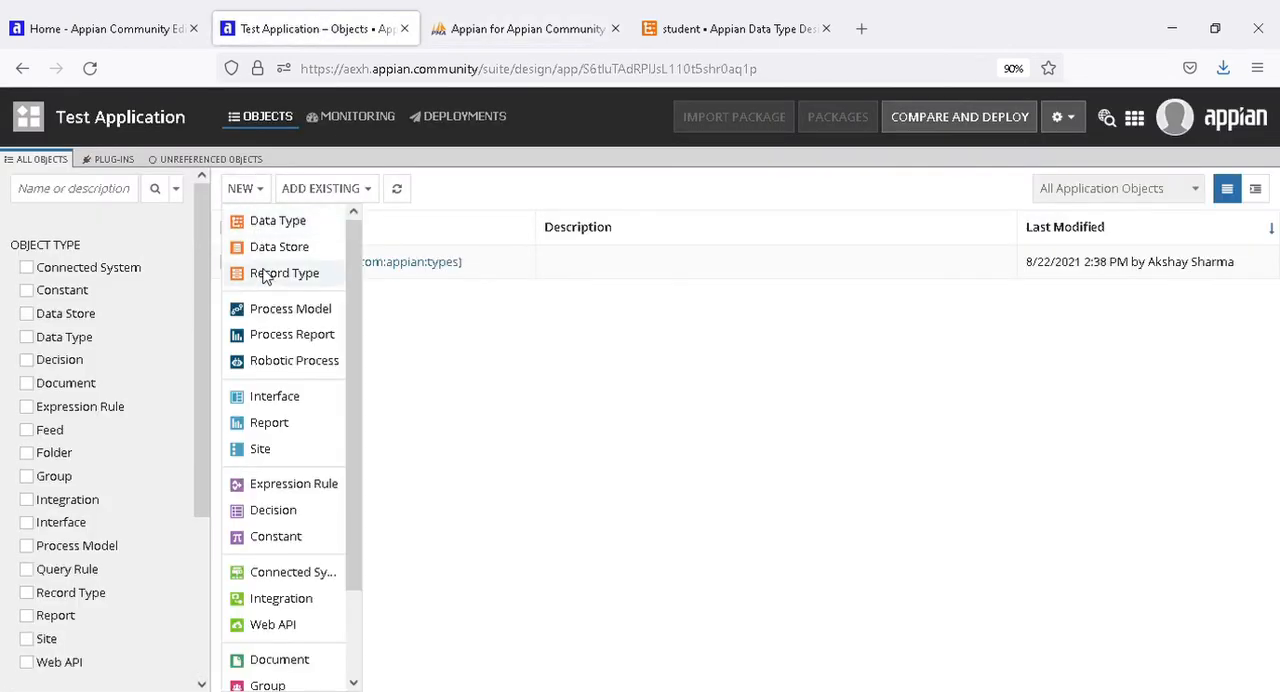
{"action": "left_click", "coordinate": [283, 248]}
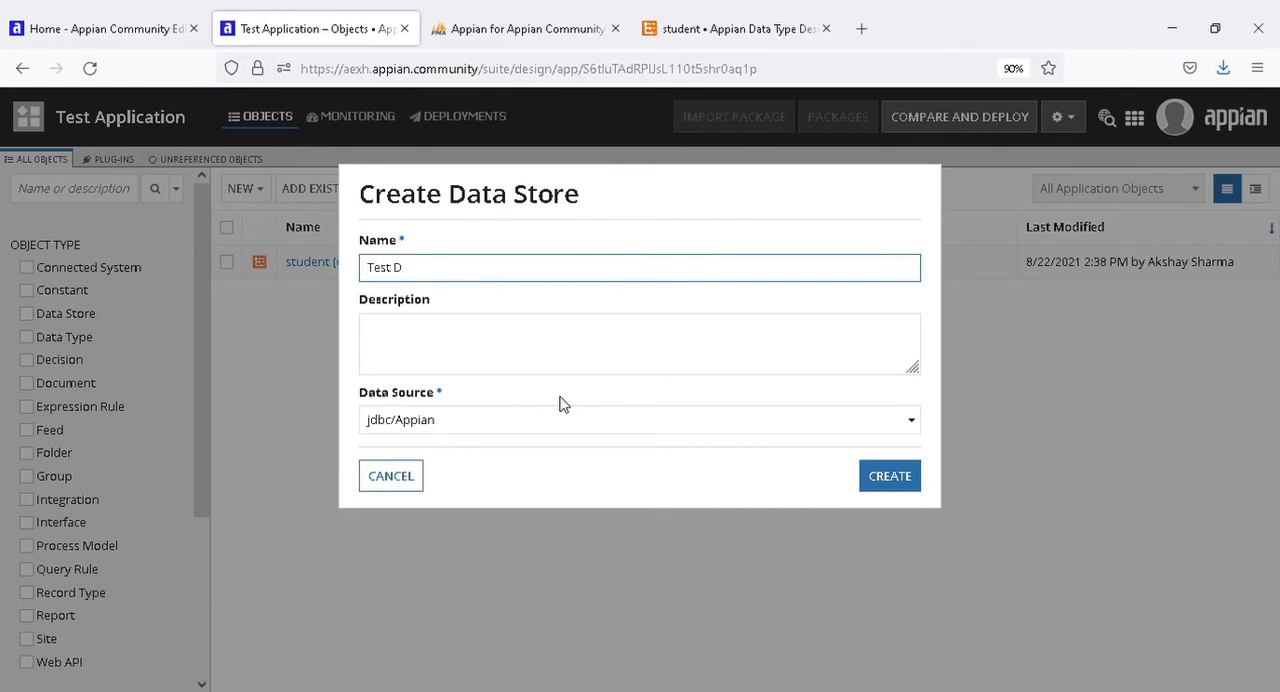
{"action": "left_click", "coordinate": [540, 418]}
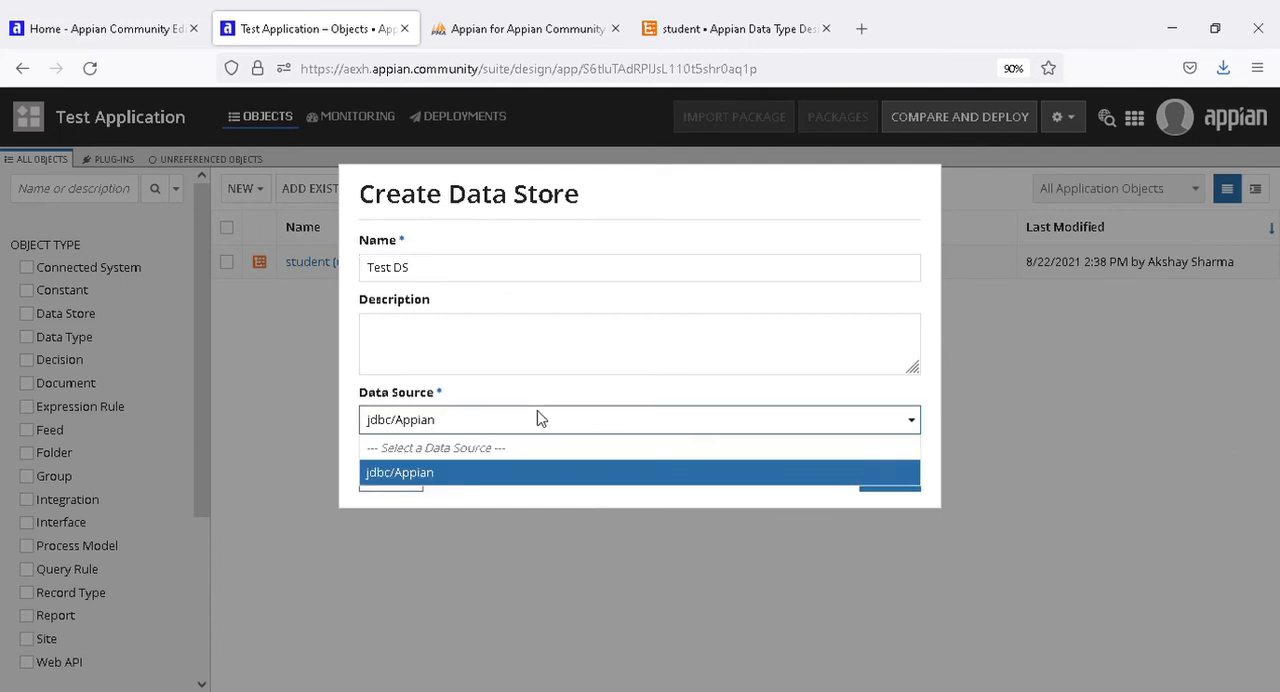
{"action": "left_click", "coordinate": [400, 472]}
{"action": "left_click", "coordinate": [893, 477]}
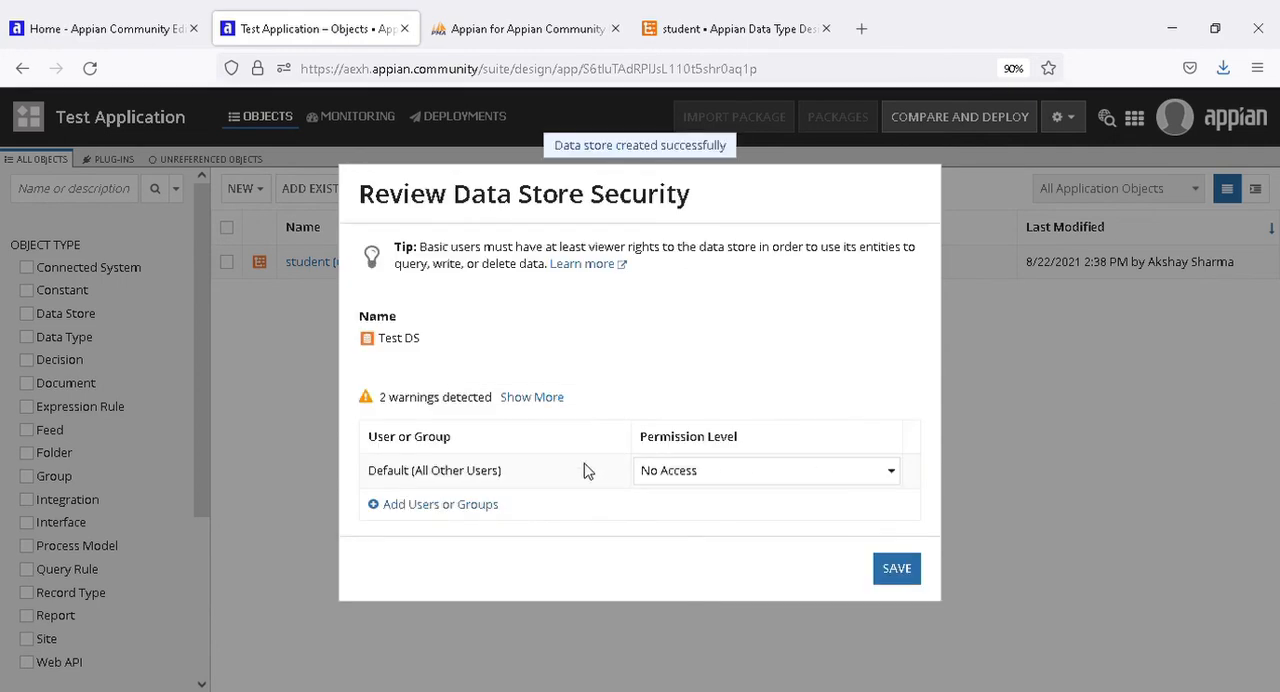
Add the developer's user account to the Test DS security with the Administrator permission level and save.
{"action": "left_click", "coordinate": [456, 505]}
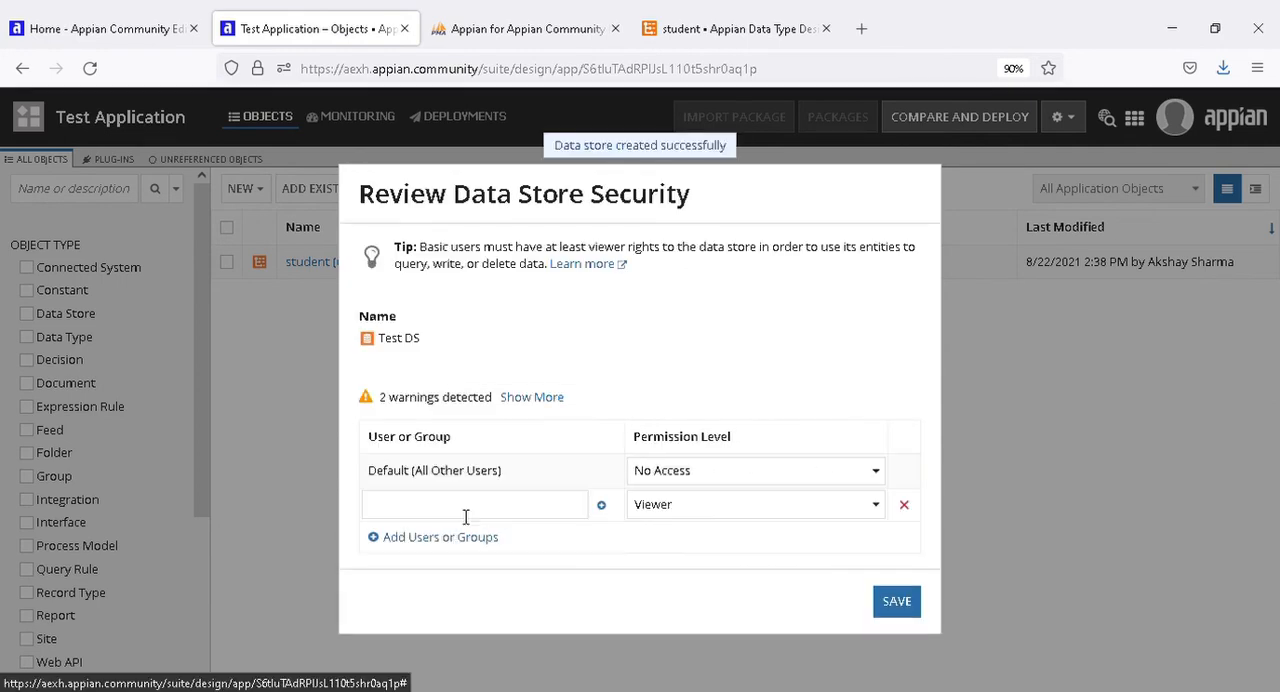
{"action": "left_click", "coordinate": [529, 517]}
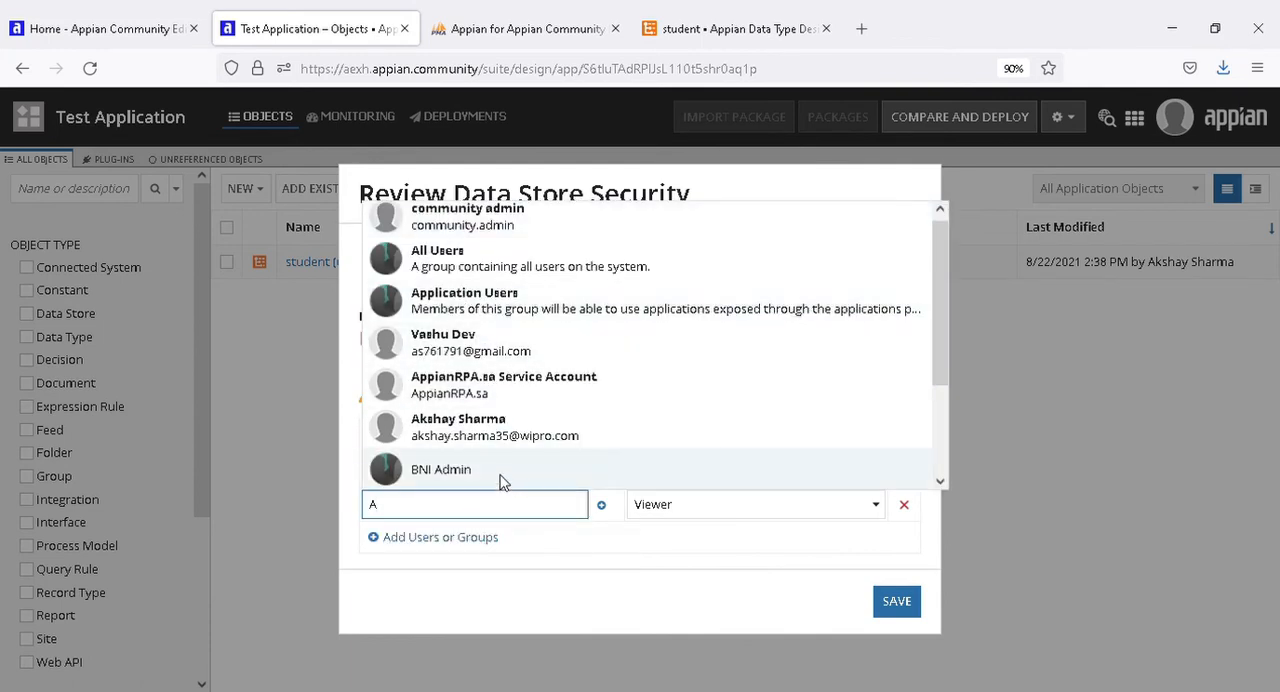
{"action": "left_click", "coordinate": [497, 425]}
{"action": "left_click", "coordinate": [742, 506]}
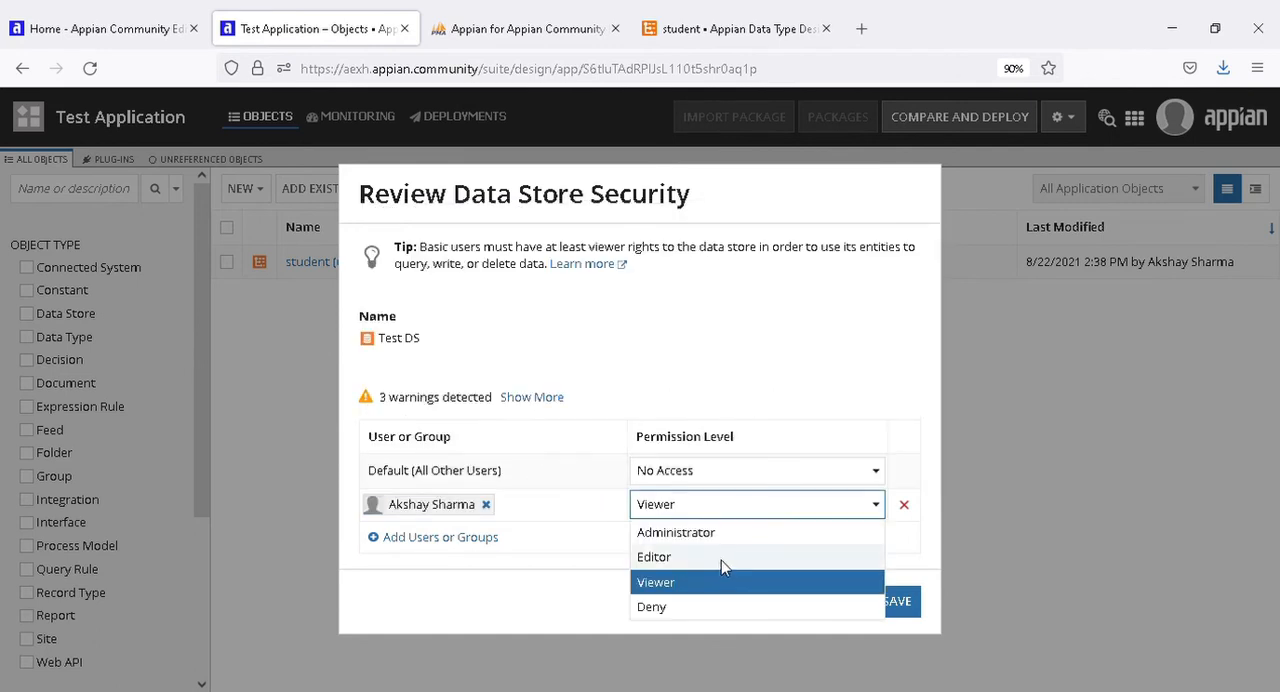
{"action": "left_click", "coordinate": [690, 529]}
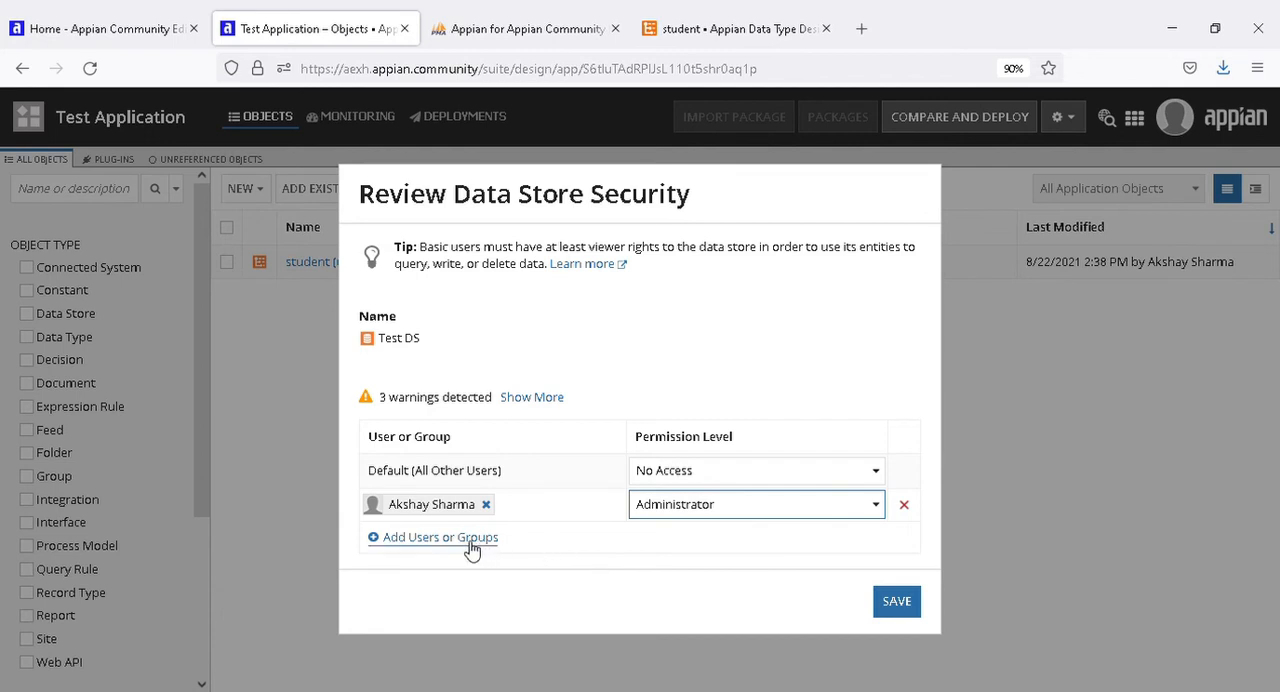
{"action": "left_click_drag", "start_coordinate": [360, 406], "coordinate": [579, 396]}
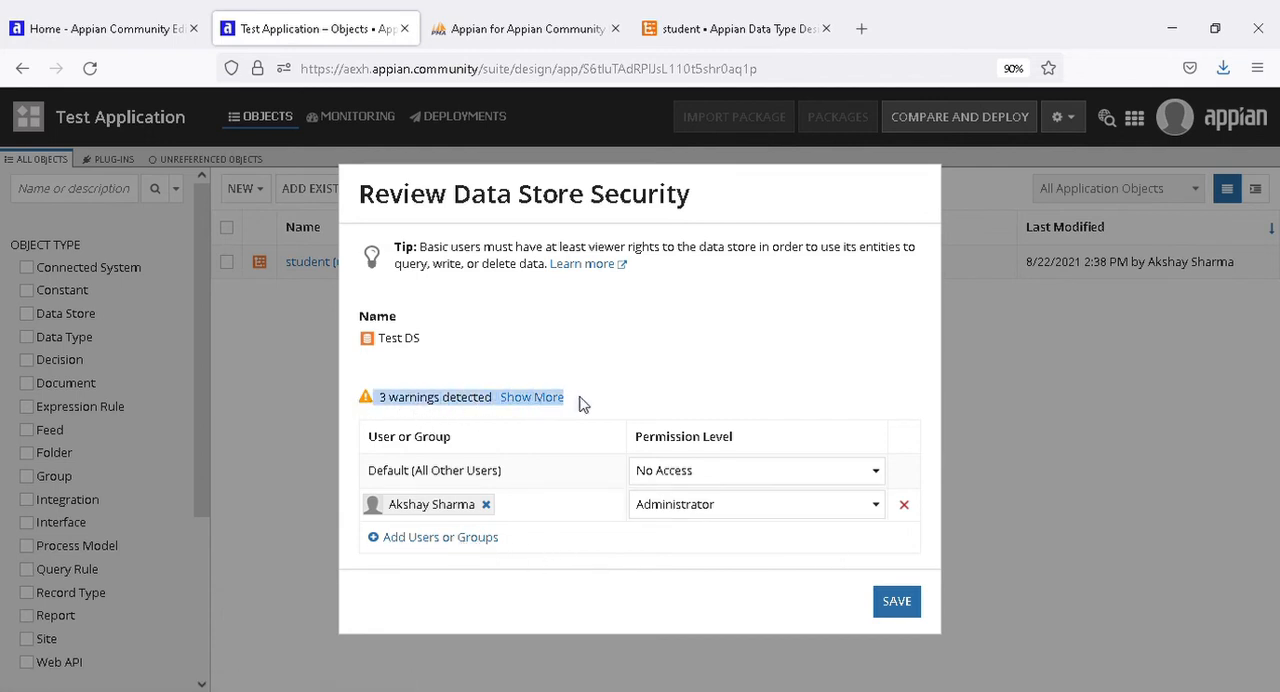
{"action": "left_click", "coordinate": [600, 391]}
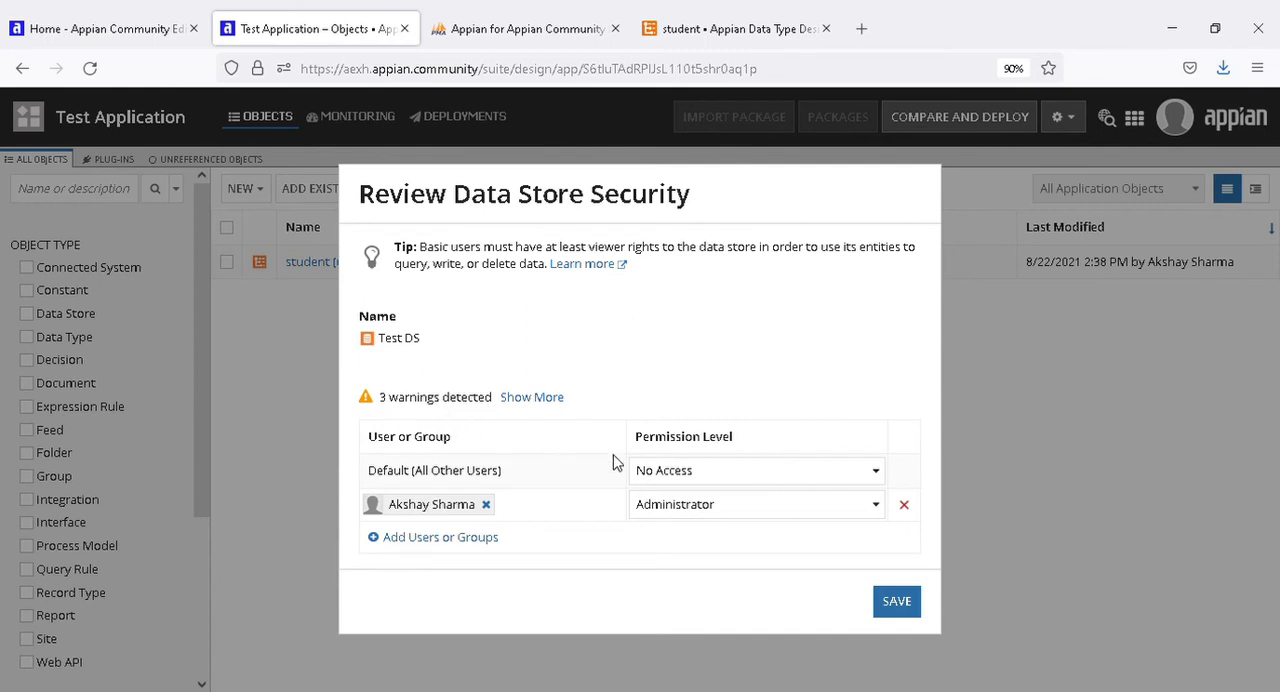
{"action": "left_click", "coordinate": [908, 603]}
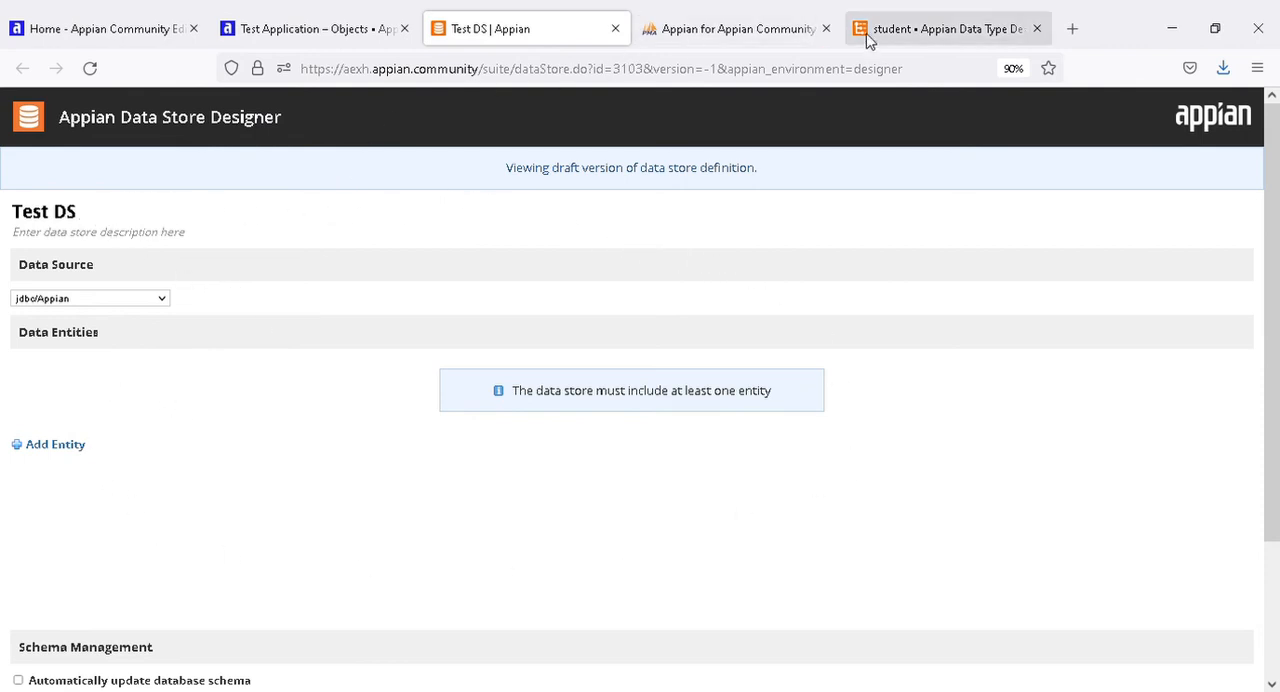
Review the Test DS draft definition alongside the student data type's fields and the cloud database table.
{"action": "left_click", "coordinate": [910, 36]}
{"action": "left_click", "coordinate": [309, 29]}
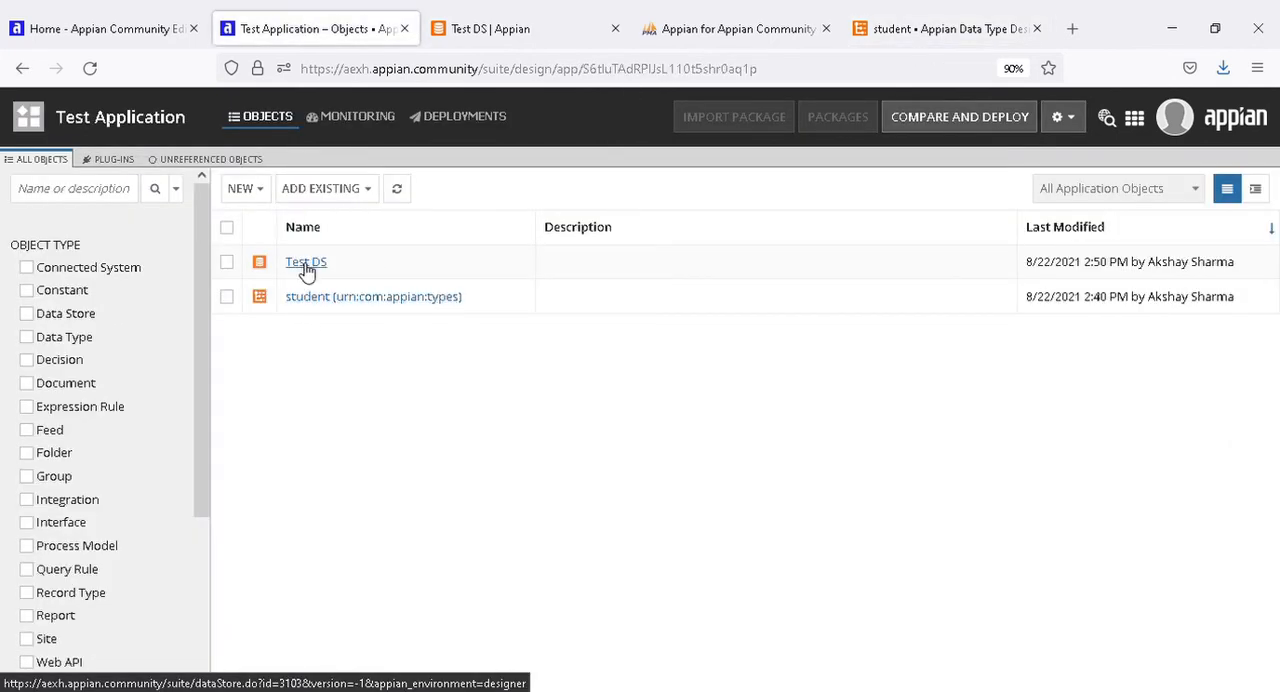
{"action": "left_click", "coordinate": [508, 29]}
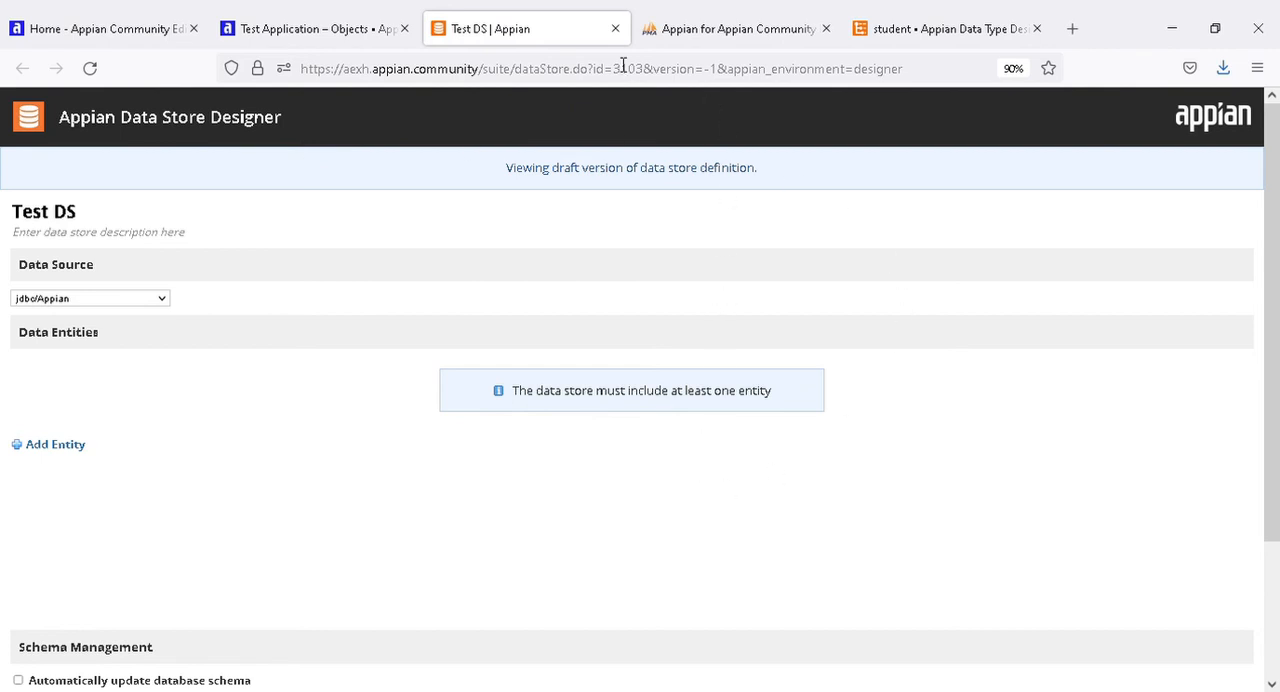
{"action": "left_click", "coordinate": [958, 29]}
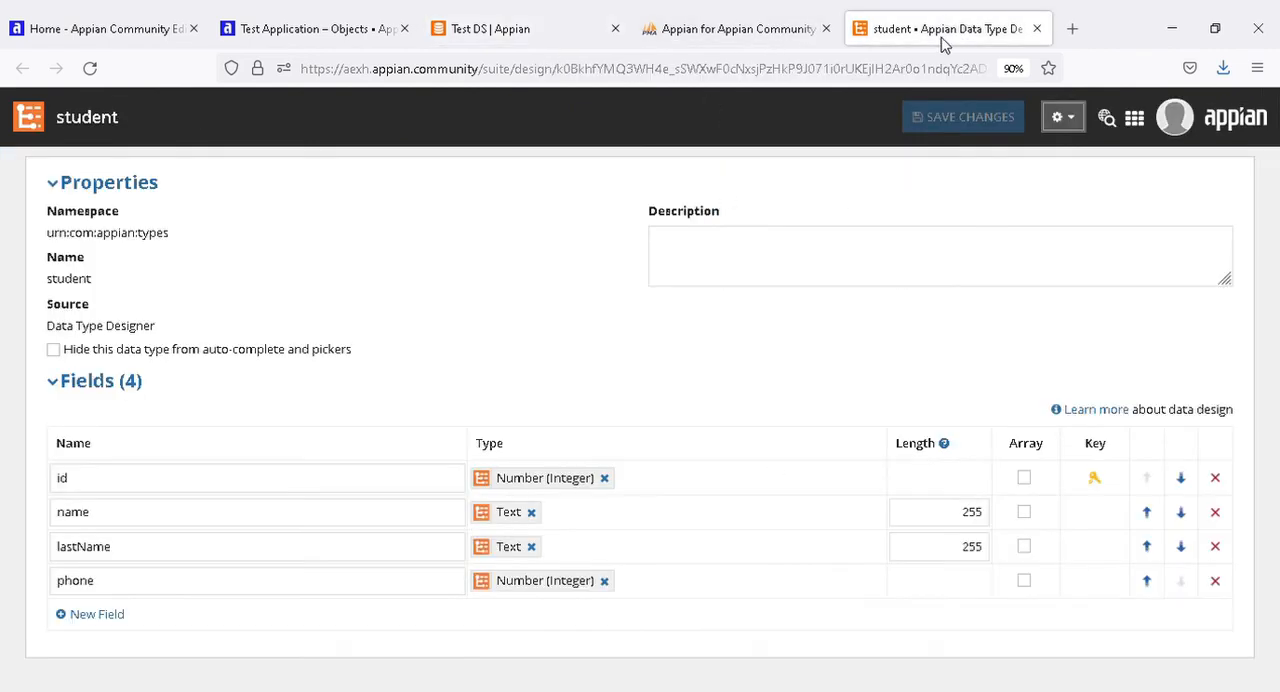
{"action": "left_click", "coordinate": [745, 38]}
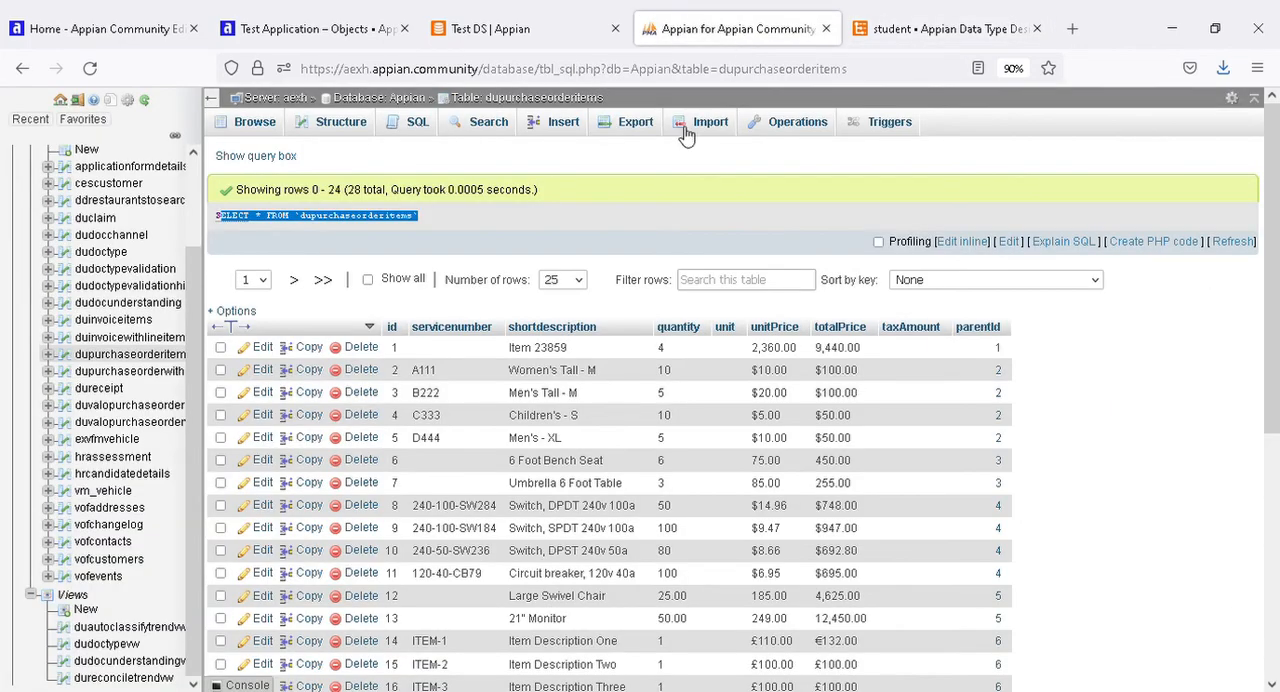
{"action": "left_click", "coordinate": [502, 31]}
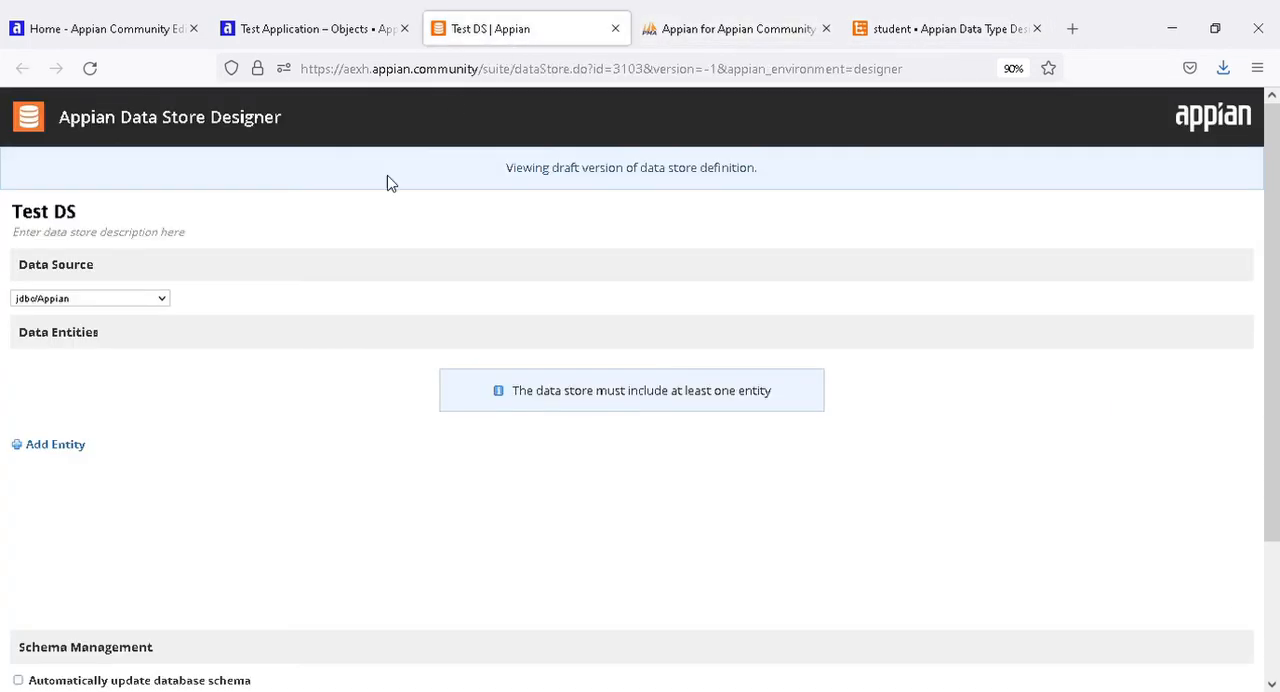
Add a data entity named student_data with the student data type to Test DS and save it.
{"action": "left_click", "coordinate": [42, 449]}
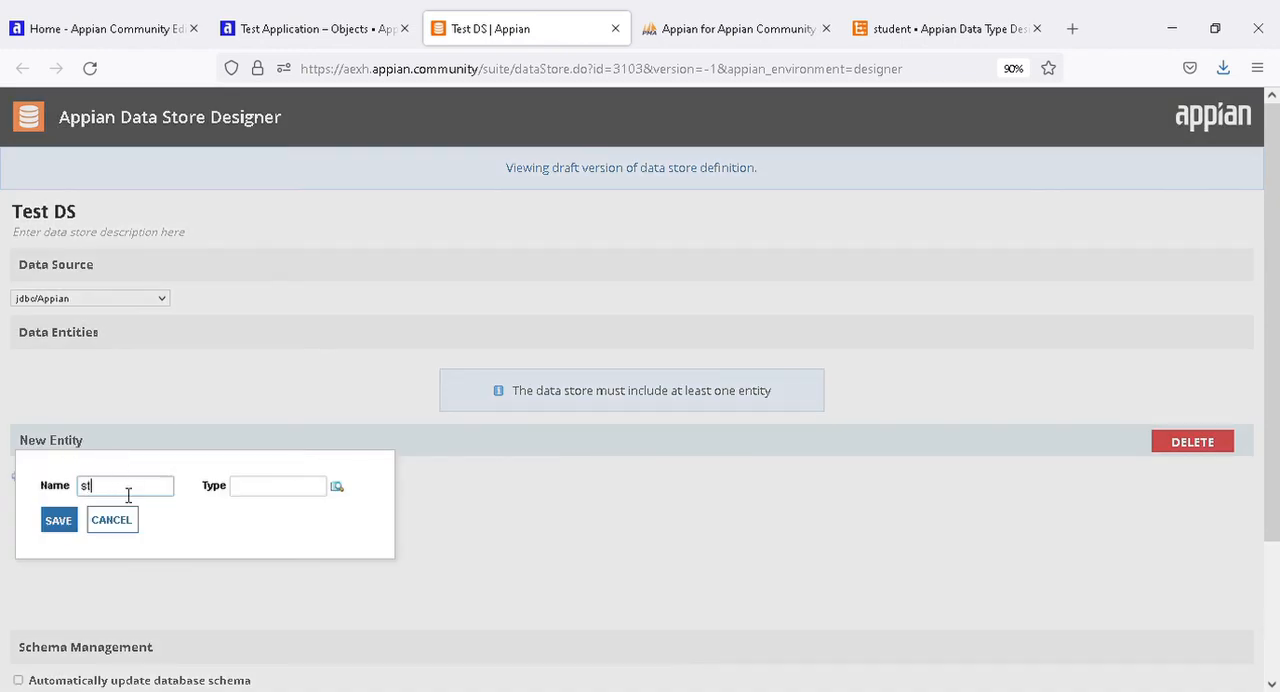
{"action": "left_click", "coordinate": [322, 491]}
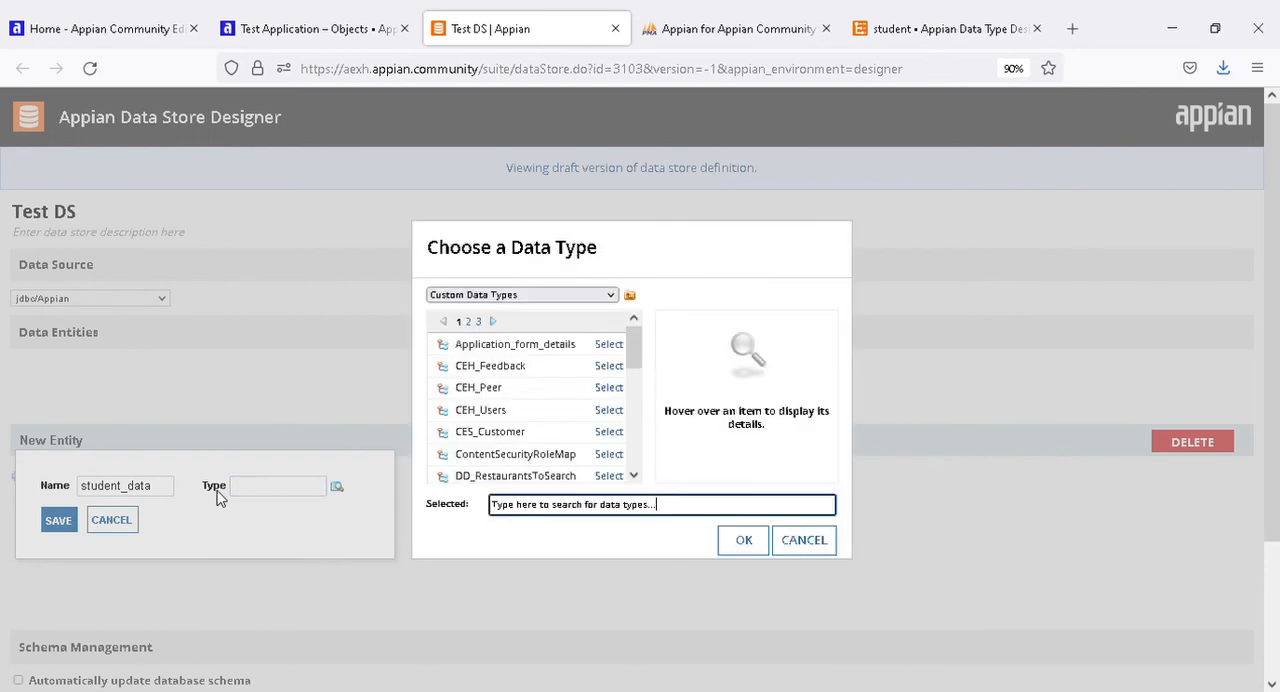
{"action": "left_click", "coordinate": [558, 514]}
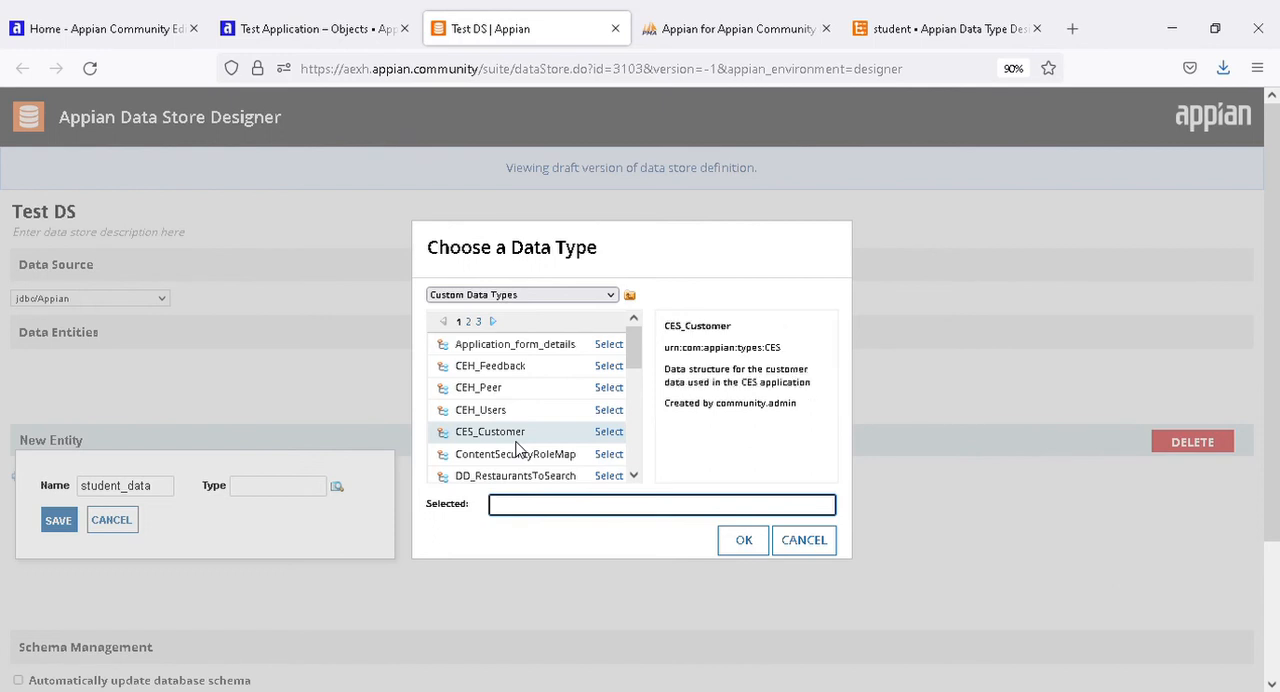
{"action": "type", "text": "stu"}
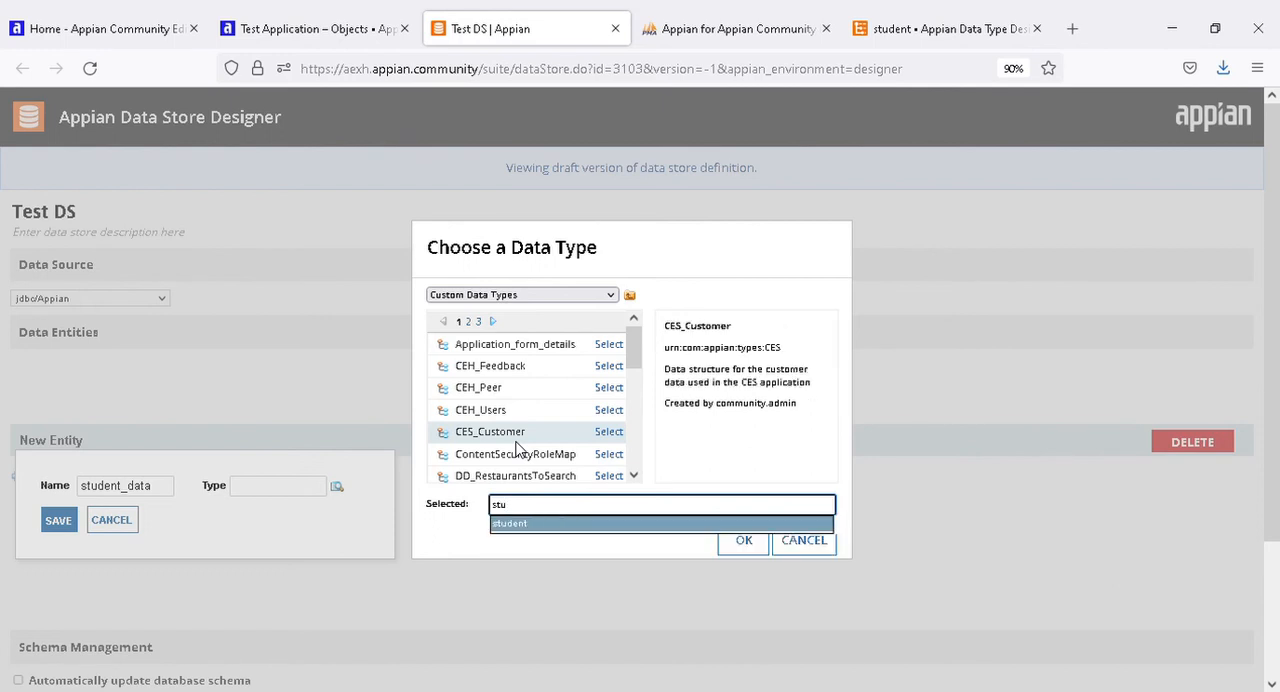
{"action": "left_click", "coordinate": [560, 523]}
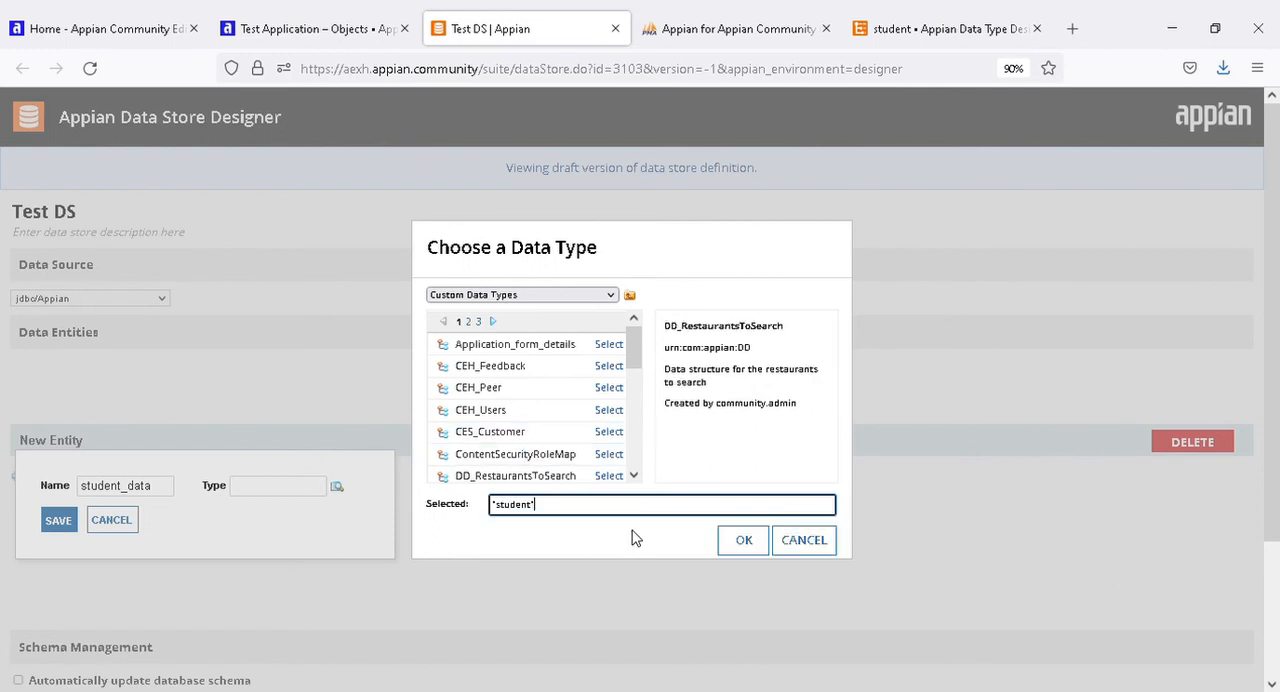
{"action": "left_click", "coordinate": [743, 540]}
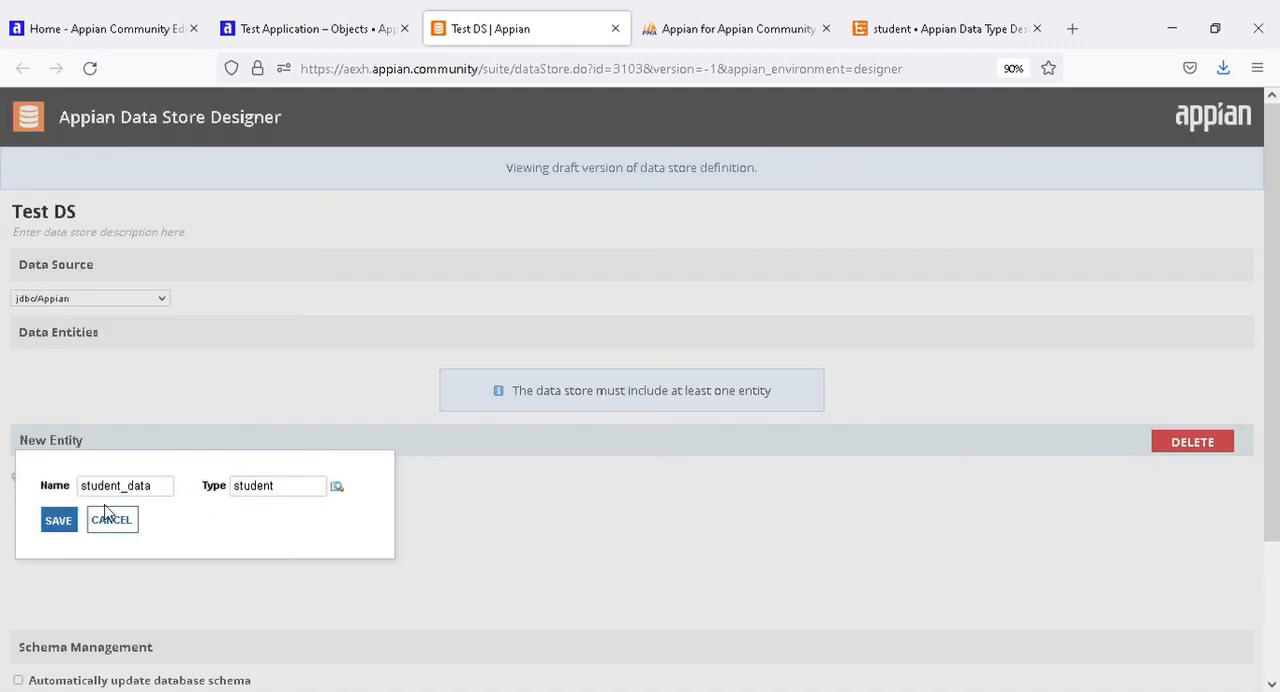
{"action": "left_click", "coordinate": [58, 520]}
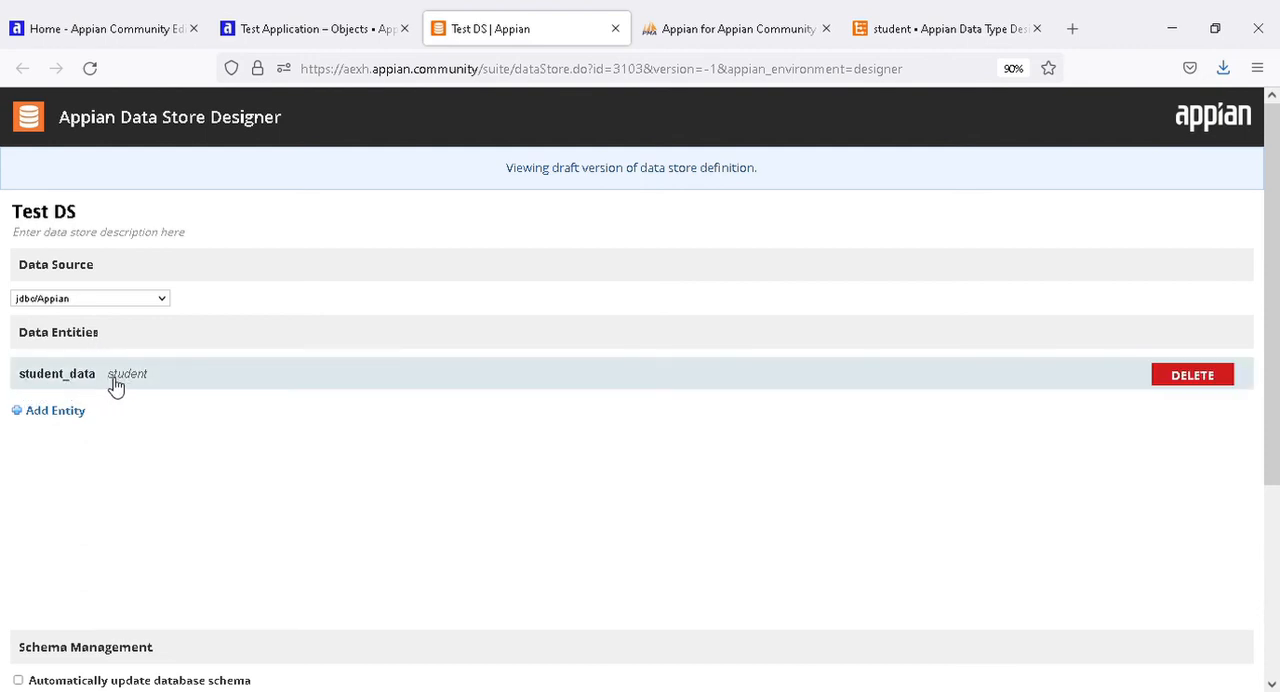
Verify the entity mappings of Test DS against the tables in the selected data source.
{"action": "scroll", "coordinate": [289, 471], "scroll_direction": "down", "scroll_amount": 5}
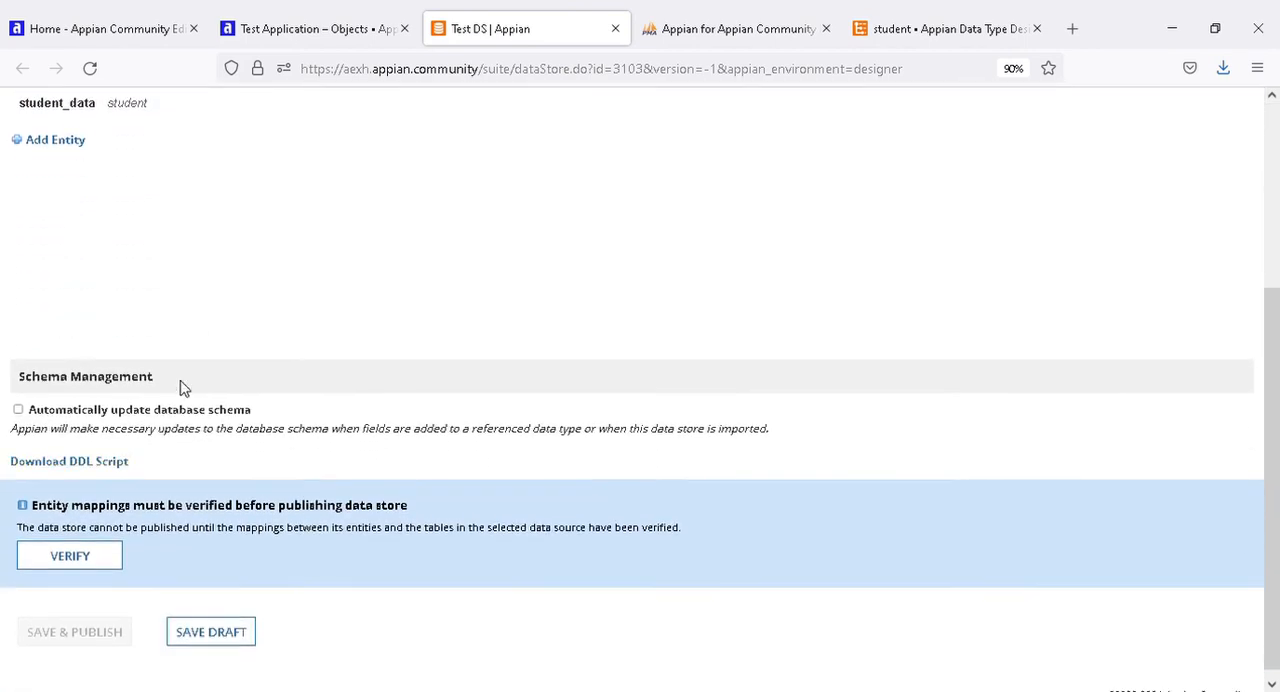
{"action": "scroll", "coordinate": [94, 283], "scroll_direction": "up", "scroll_amount": 3}
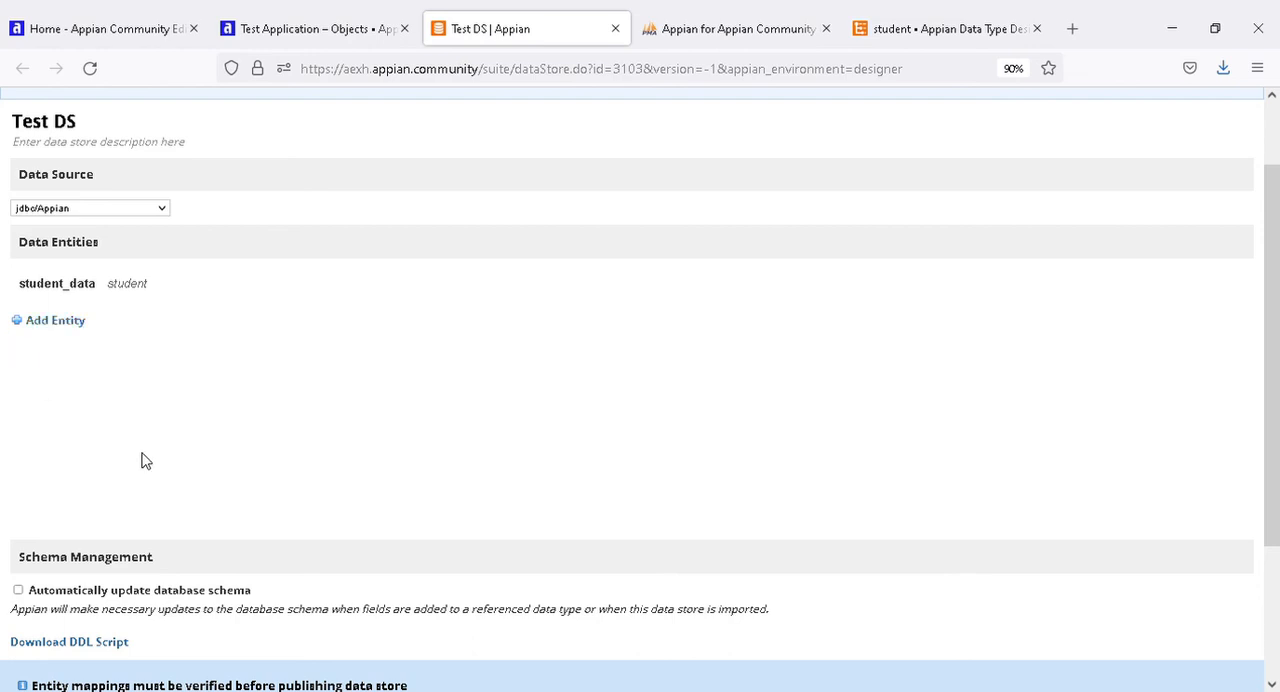
{"action": "scroll", "coordinate": [292, 500], "scroll_direction": "down", "scroll_amount": 3}
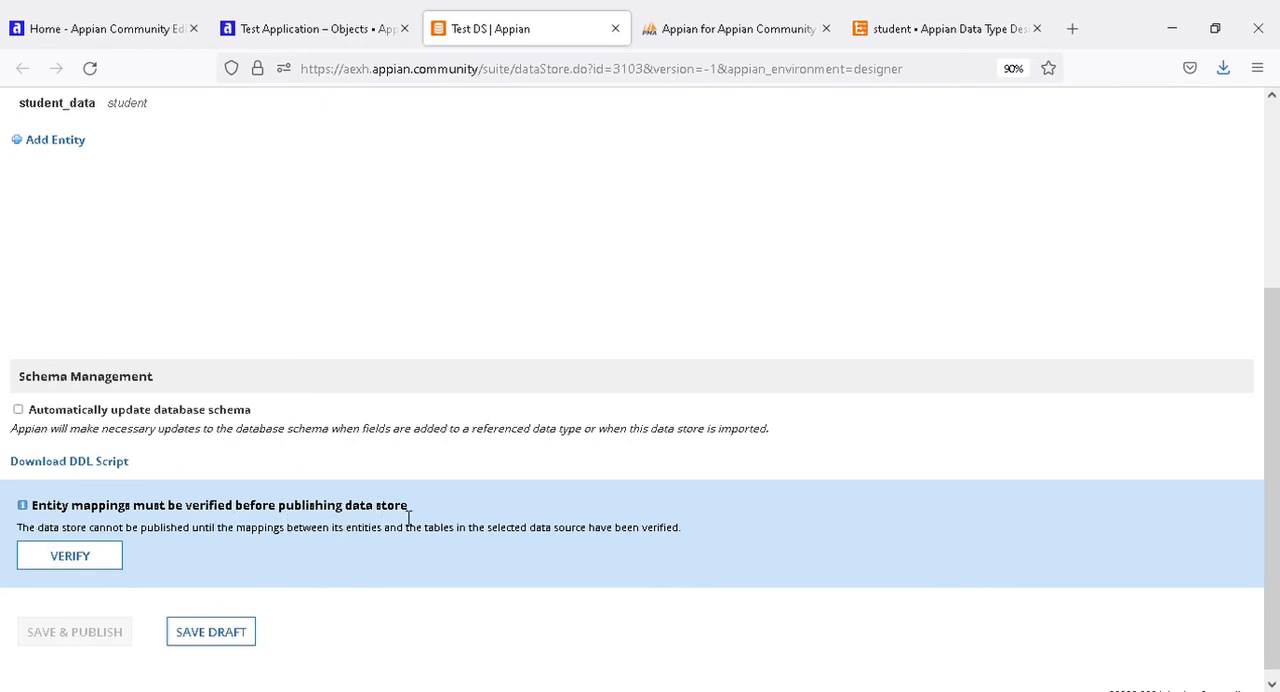
{"action": "scroll", "coordinate": [857, 203], "scroll_direction": "up", "scroll_amount": 3}
{"action": "scroll", "coordinate": [600, 437], "scroll_direction": "down", "scroll_amount": 3}
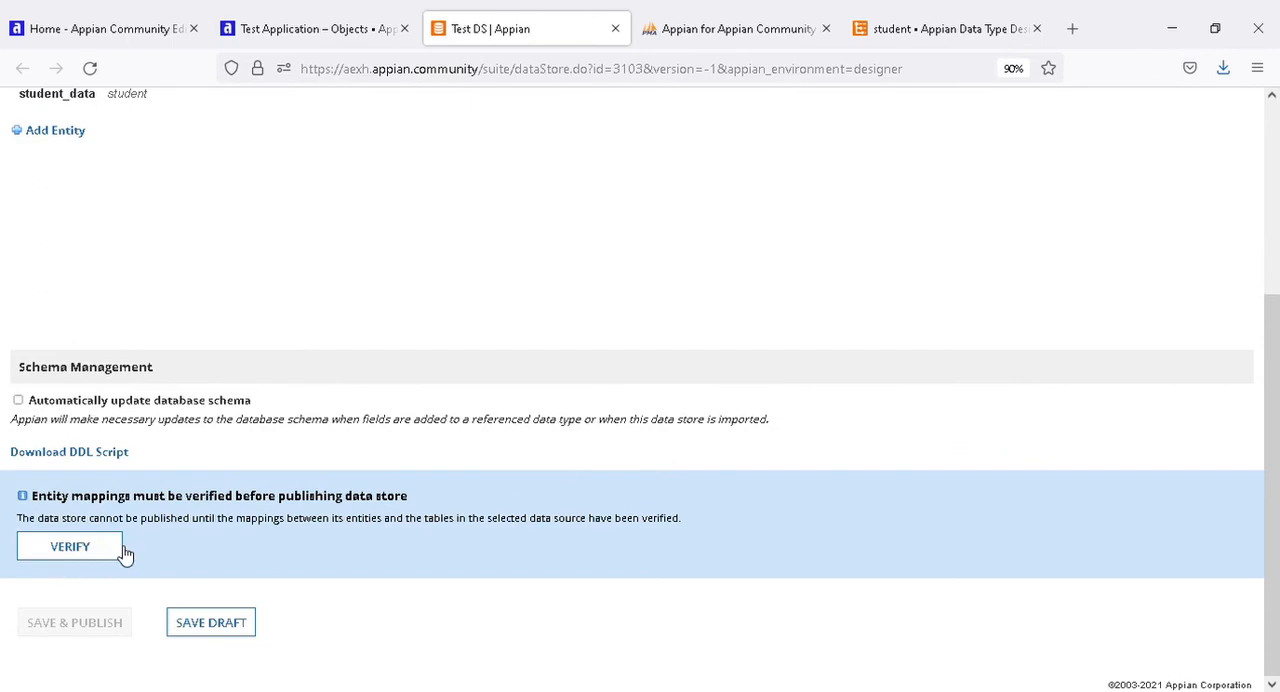
{"action": "scroll", "coordinate": [116, 541], "scroll_direction": "up", "scroll_amount": 3}
{"action": "scroll", "coordinate": [106, 510], "scroll_direction": "down", "scroll_amount": 3}
{"action": "left_click", "coordinate": [72, 540]}
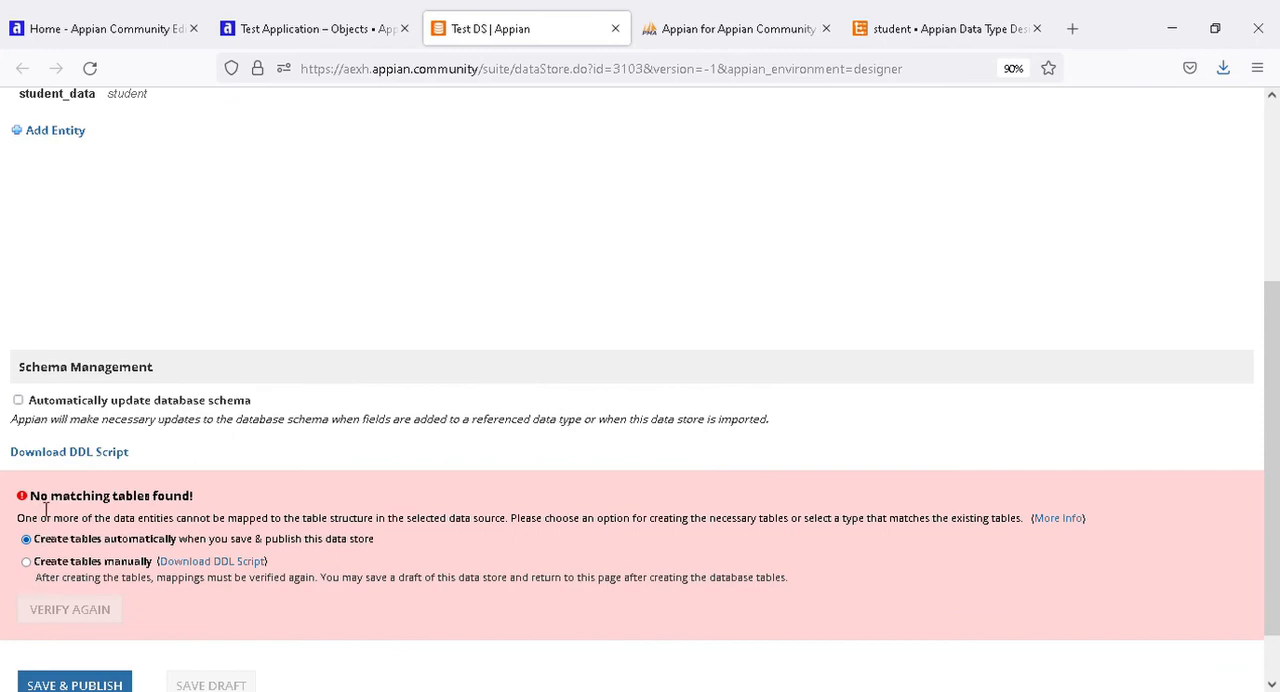
Examine the table creation options for the student_data entity alongside the existing tables in the cloud database.
{"action": "left_click_drag", "start_coordinate": [45, 505], "coordinate": [193, 527]}
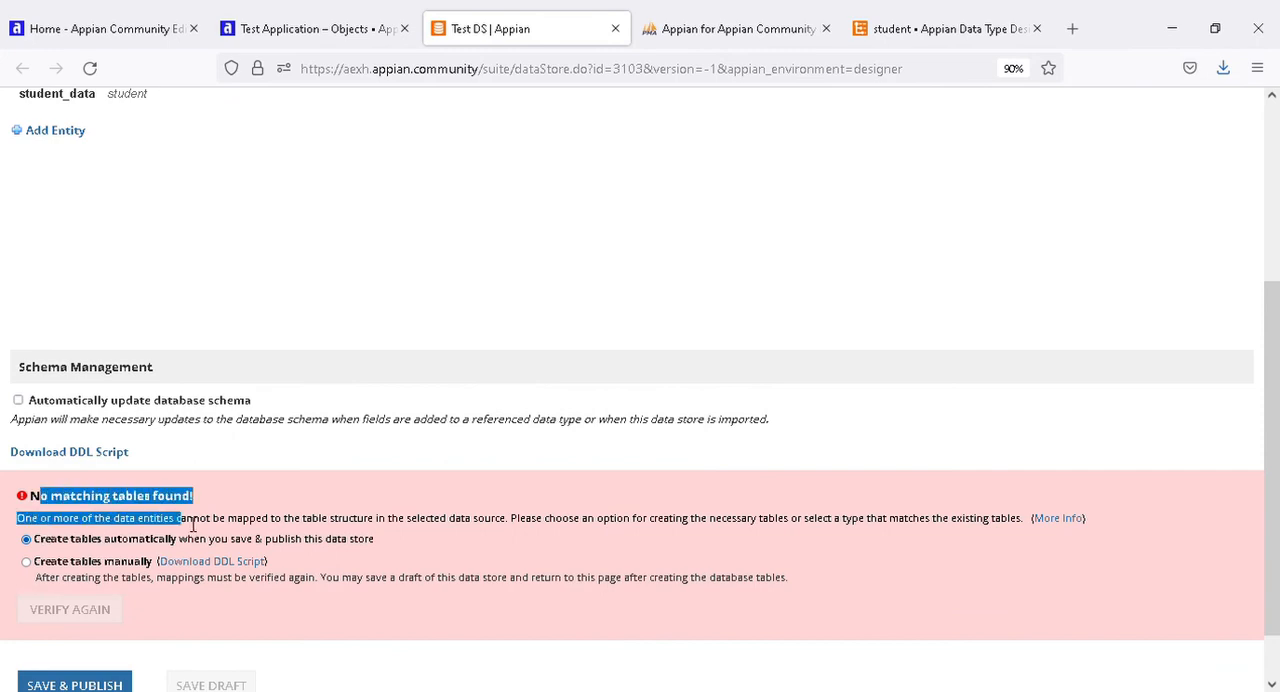
{"action": "left_click", "coordinate": [216, 512]}
{"action": "scroll", "coordinate": [140, 506], "scroll_direction": "up", "scroll_amount": 3}
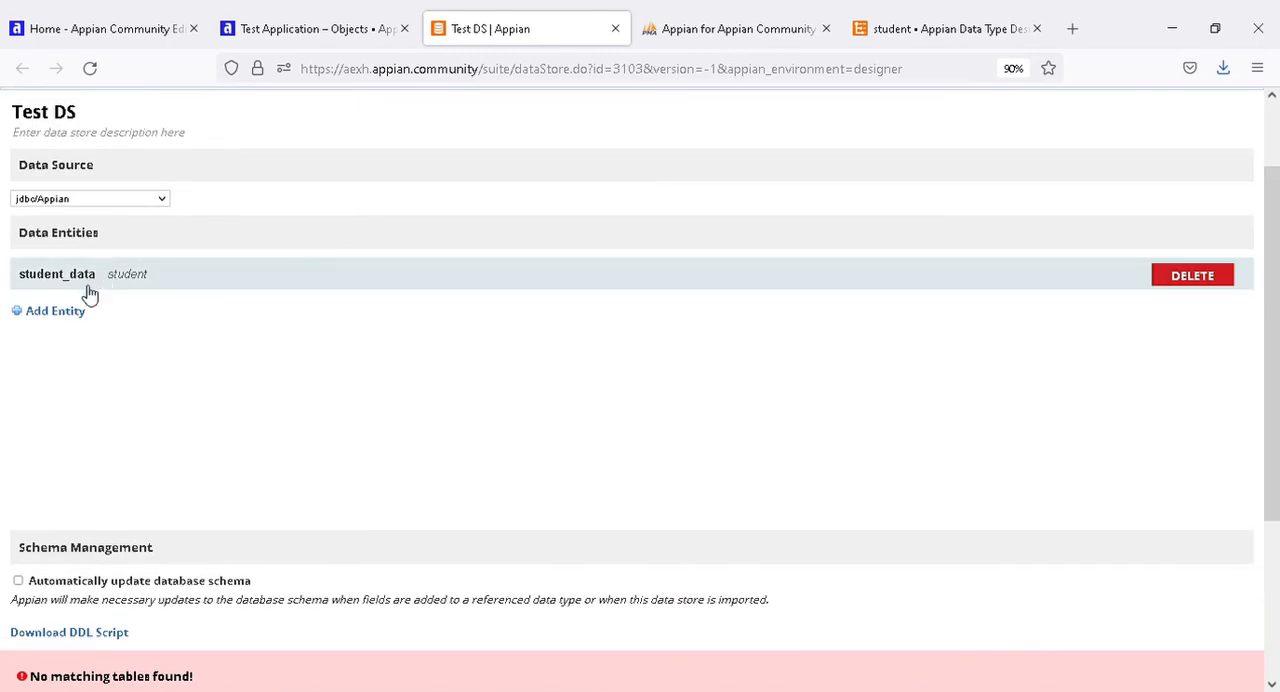
{"action": "scroll", "coordinate": [178, 505], "scroll_direction": "down", "scroll_amount": 2}
{"action": "scroll", "coordinate": [176, 505], "scroll_direction": "down", "scroll_amount": 2}
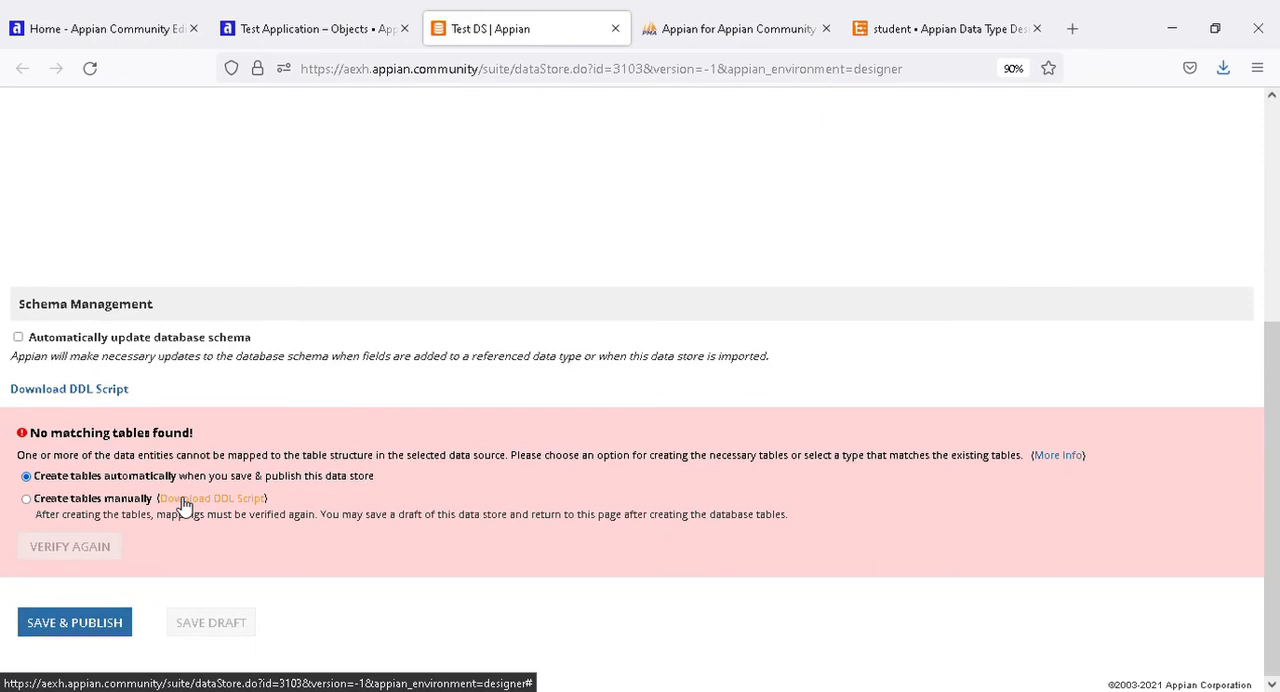
{"action": "left_click", "coordinate": [672, 20]}
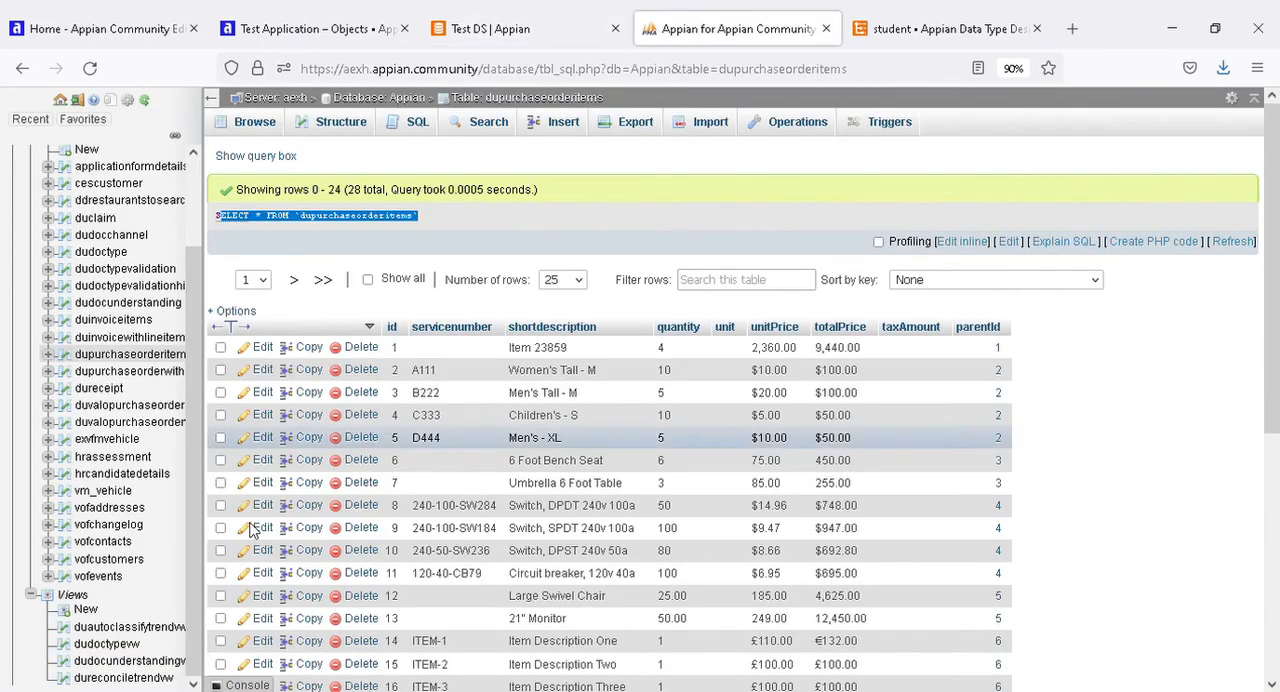
{"action": "left_click", "coordinate": [520, 30]}
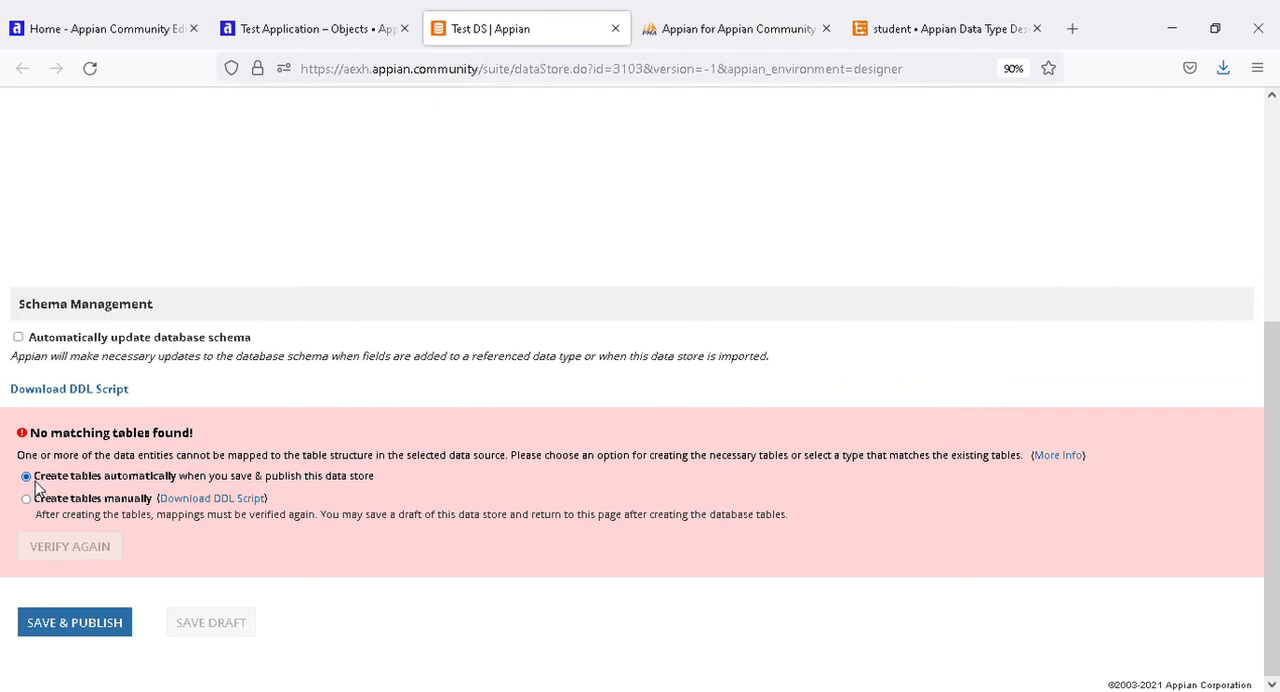
{"action": "left_click_drag", "start_coordinate": [36, 486], "coordinate": [178, 490]}
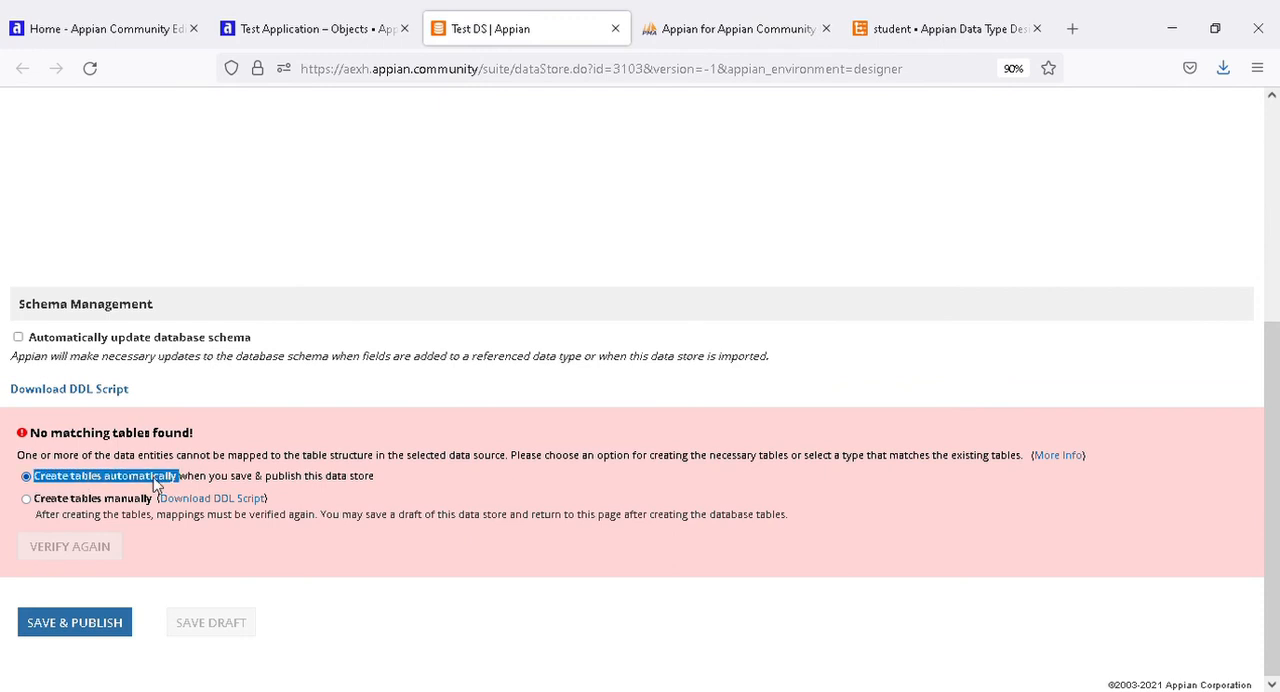
{"action": "left_click", "coordinate": [157, 483]}
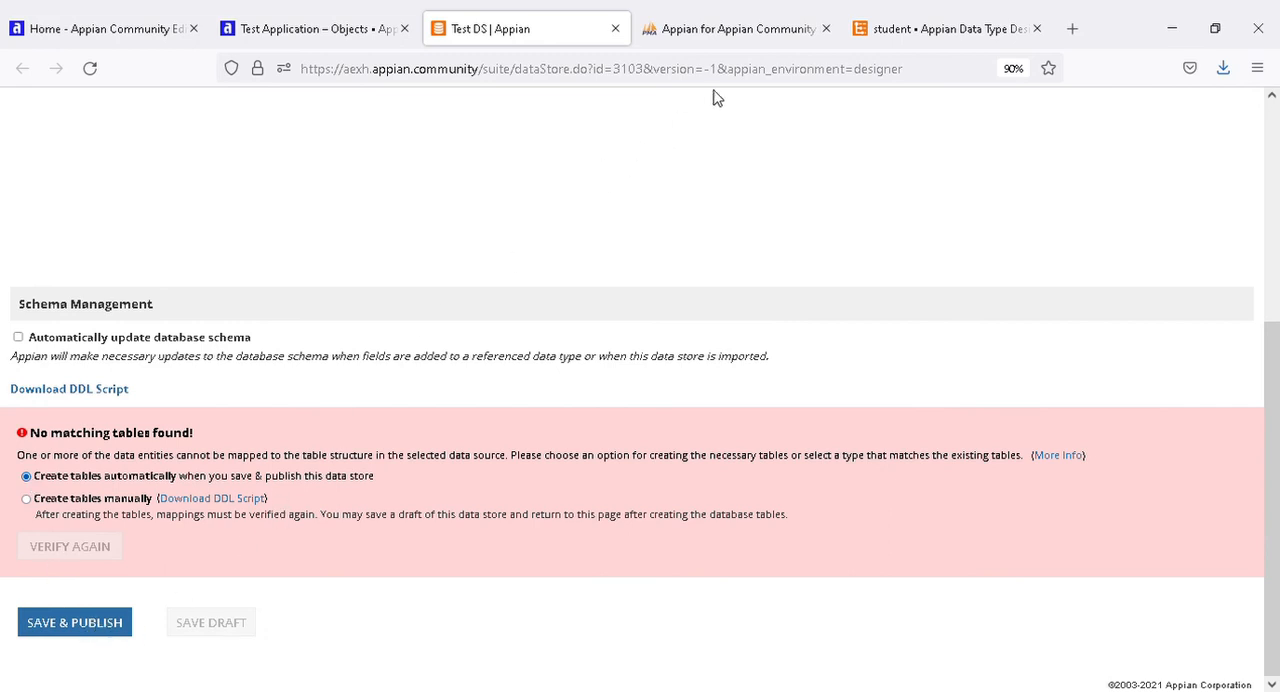
{"action": "scroll", "coordinate": [310, 418], "scroll_direction": "up", "scroll_amount": 3}
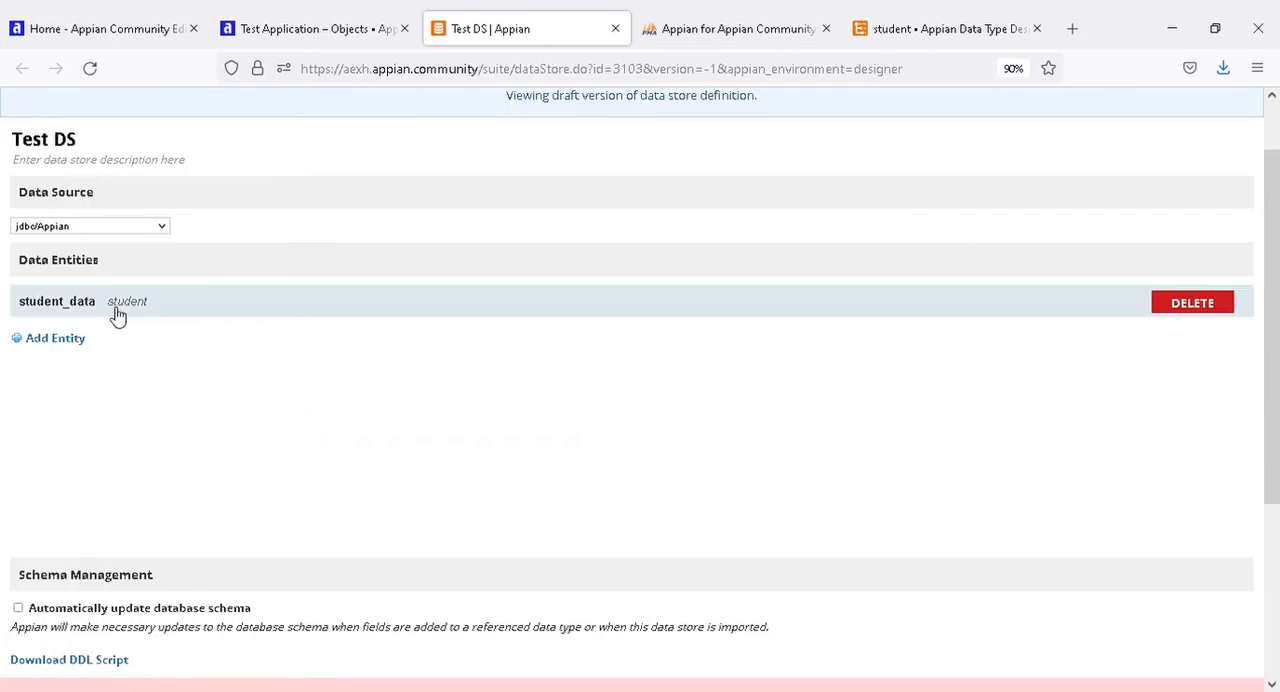
{"action": "left_click", "coordinate": [708, 30]}
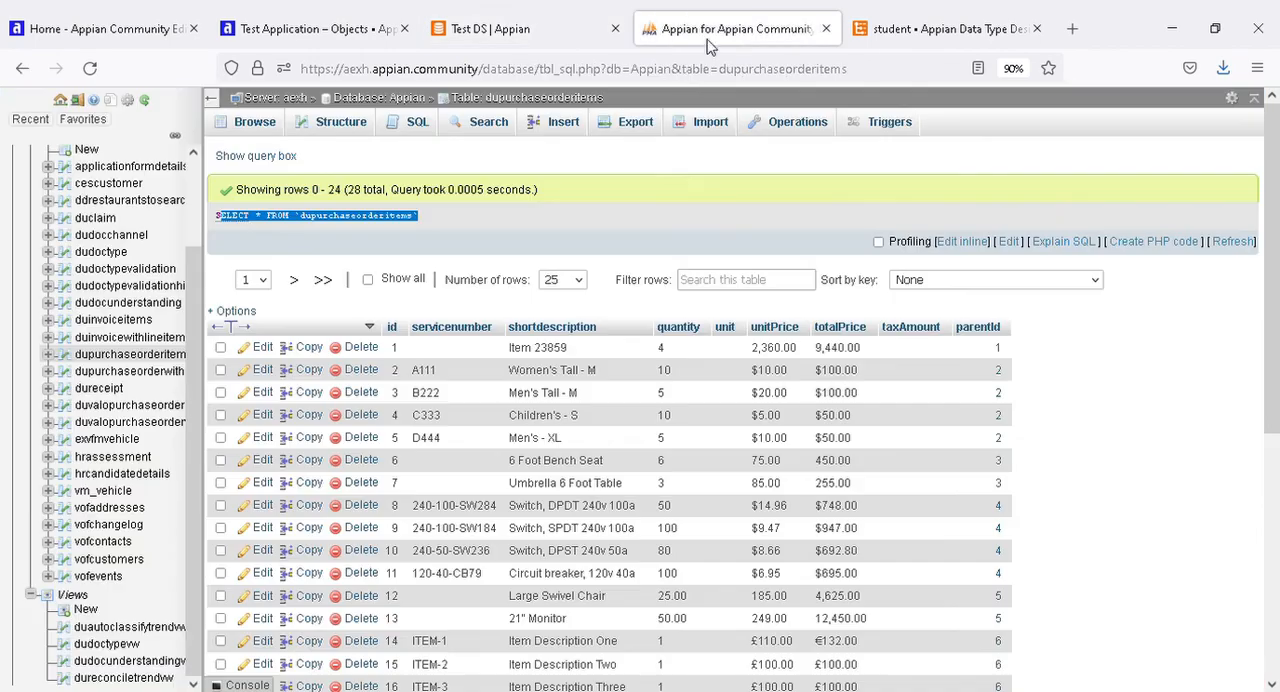
{"action": "left_click", "coordinate": [485, 28]}
{"action": "scroll", "coordinate": [300, 420], "scroll_direction": "down", "scroll_amount": 3}
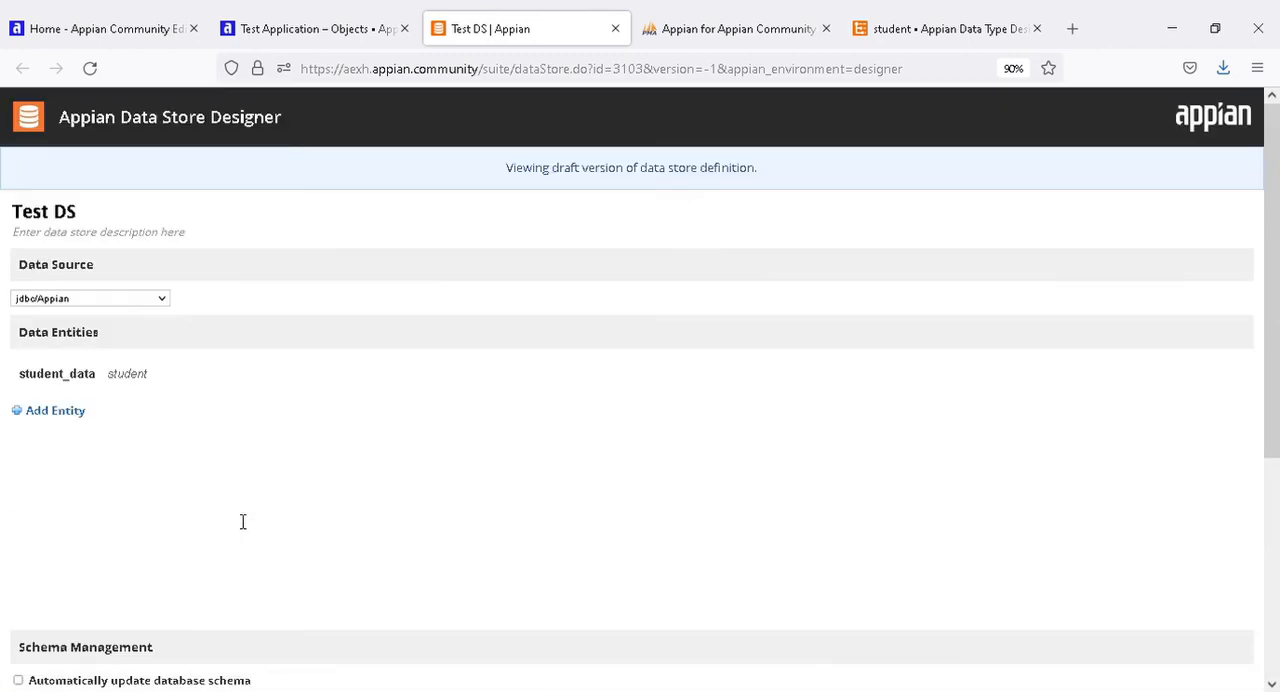
Download the DDL script offered for creating the student_data table manually.
{"action": "left_click", "coordinate": [198, 501]}
{"action": "scroll", "coordinate": [200, 486], "scroll_direction": "down", "scroll_amount": 5}
{"action": "left_click", "coordinate": [220, 510]}
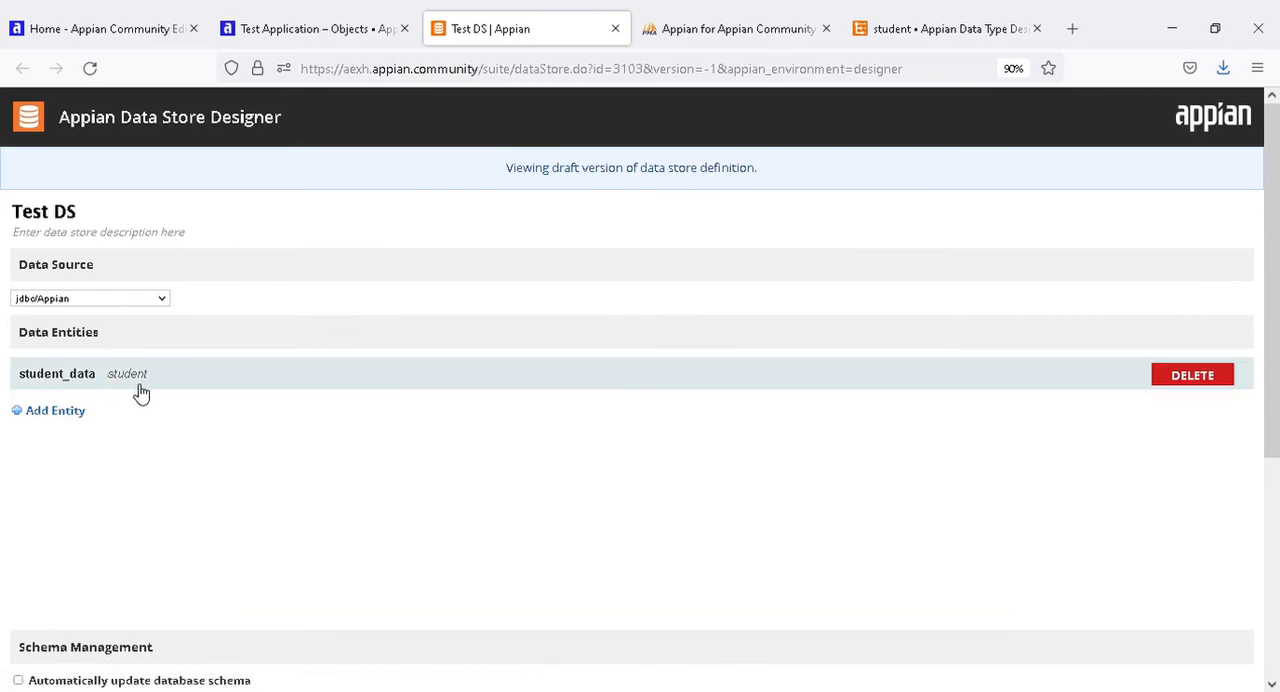
{"action": "scroll", "coordinate": [423, 480], "scroll_direction": "down", "scroll_amount": 5}
Save and publish Test DS with the option to create tables automatically, after comparing it with the cloud database.
{"action": "left_click", "coordinate": [695, 32]}
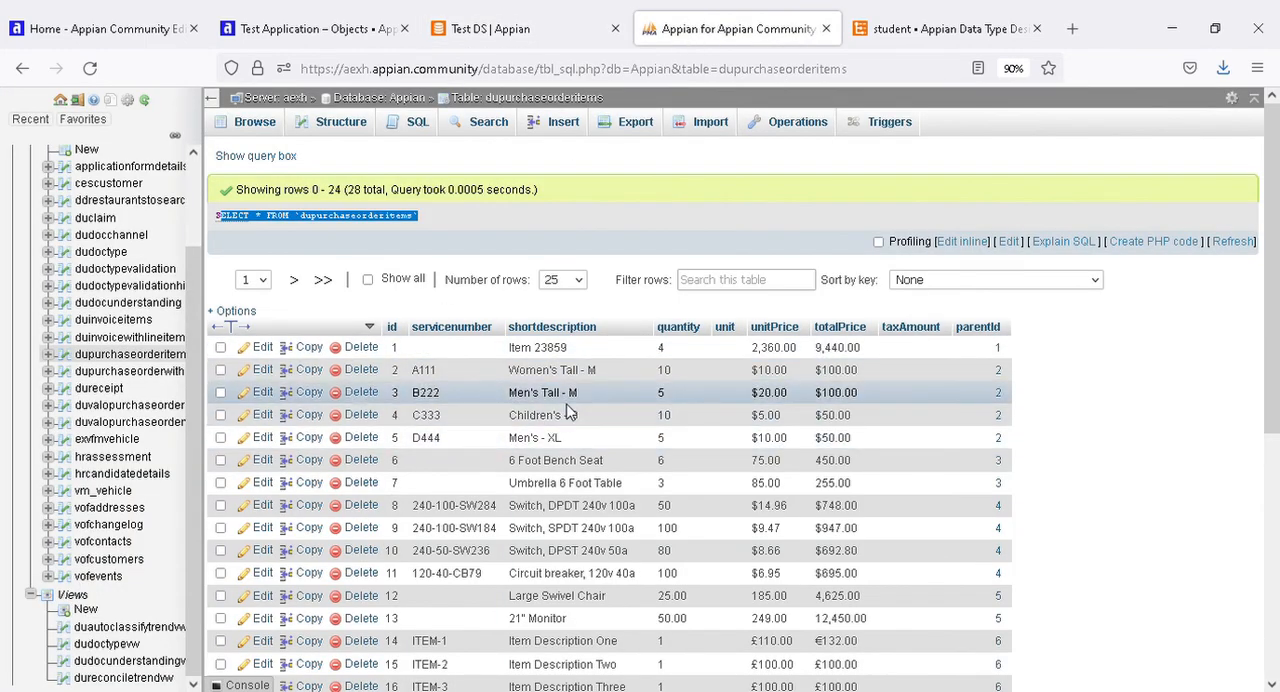
{"action": "left_click", "coordinate": [510, 29]}
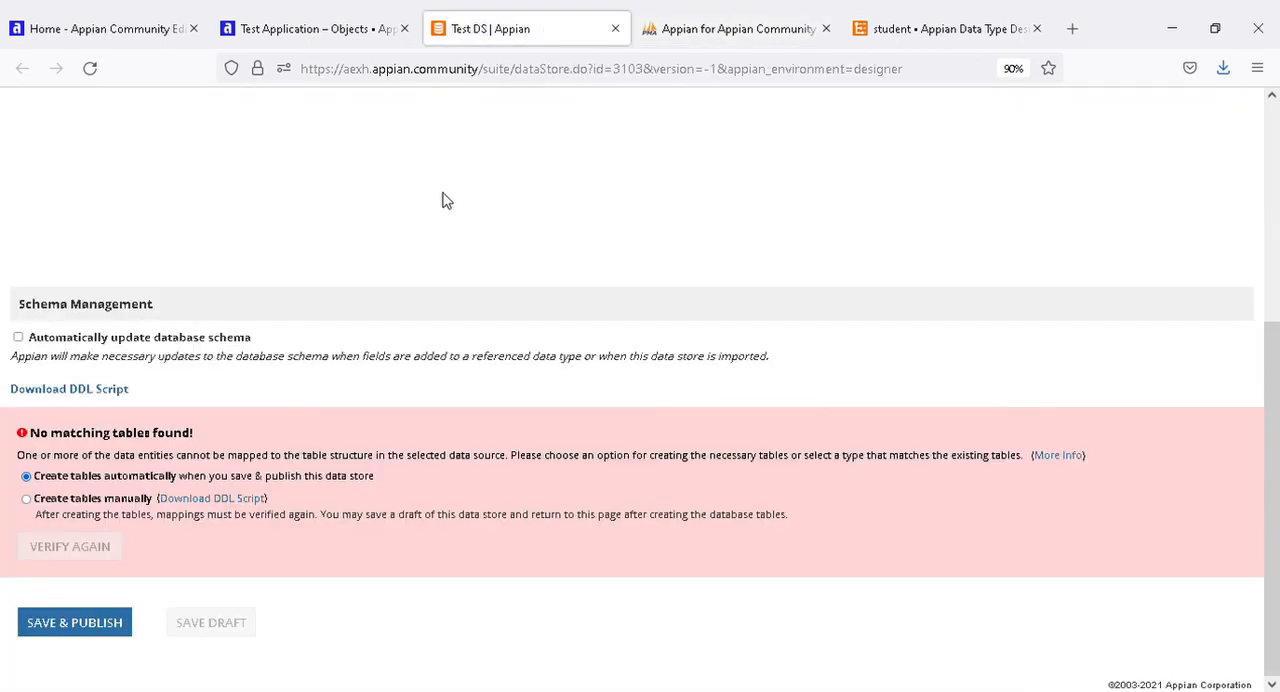
{"action": "scroll", "coordinate": [197, 422], "scroll_direction": "up", "scroll_amount": 3}
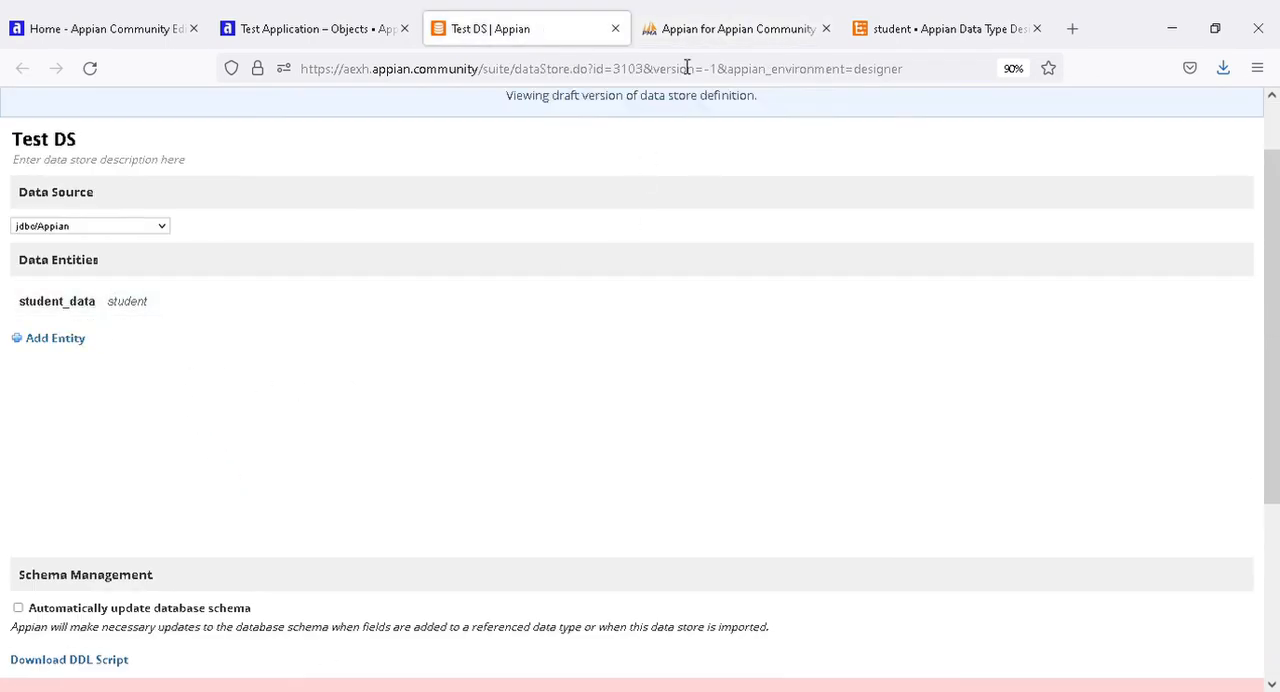
{"action": "left_click", "coordinate": [700, 29]}
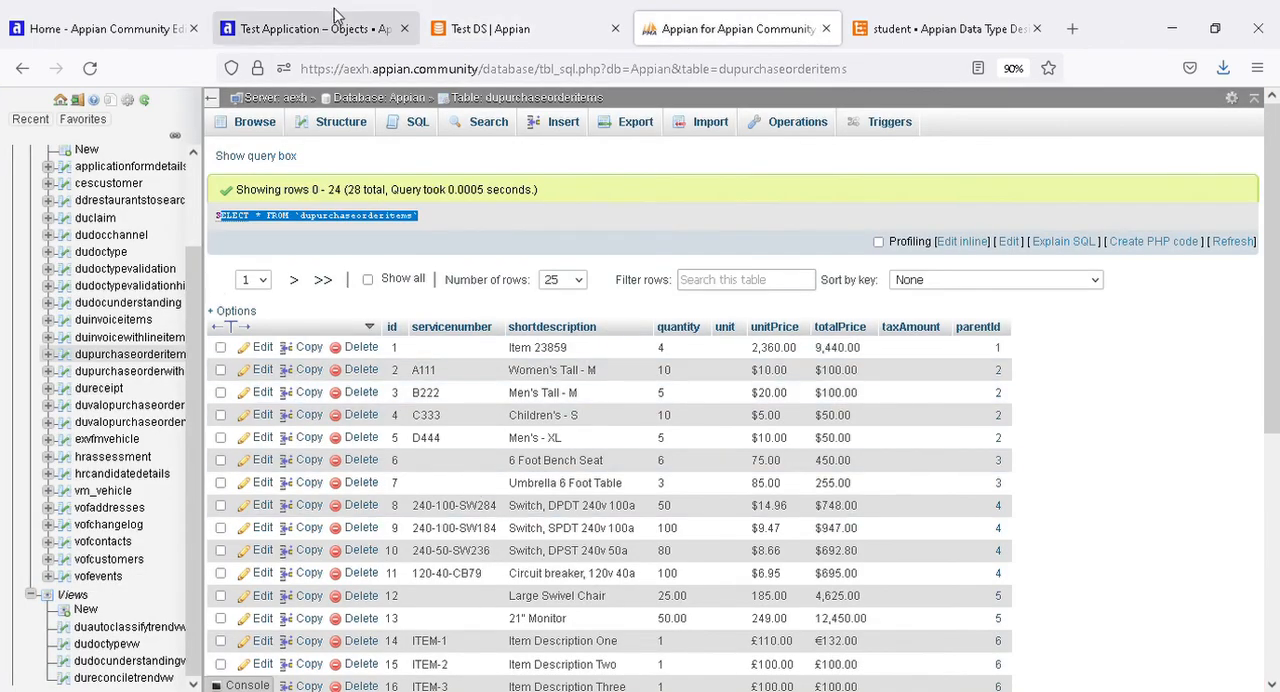
{"action": "left_click", "coordinate": [528, 32]}
{"action": "scroll", "coordinate": [203, 397], "scroll_direction": "down", "scroll_amount": 3}
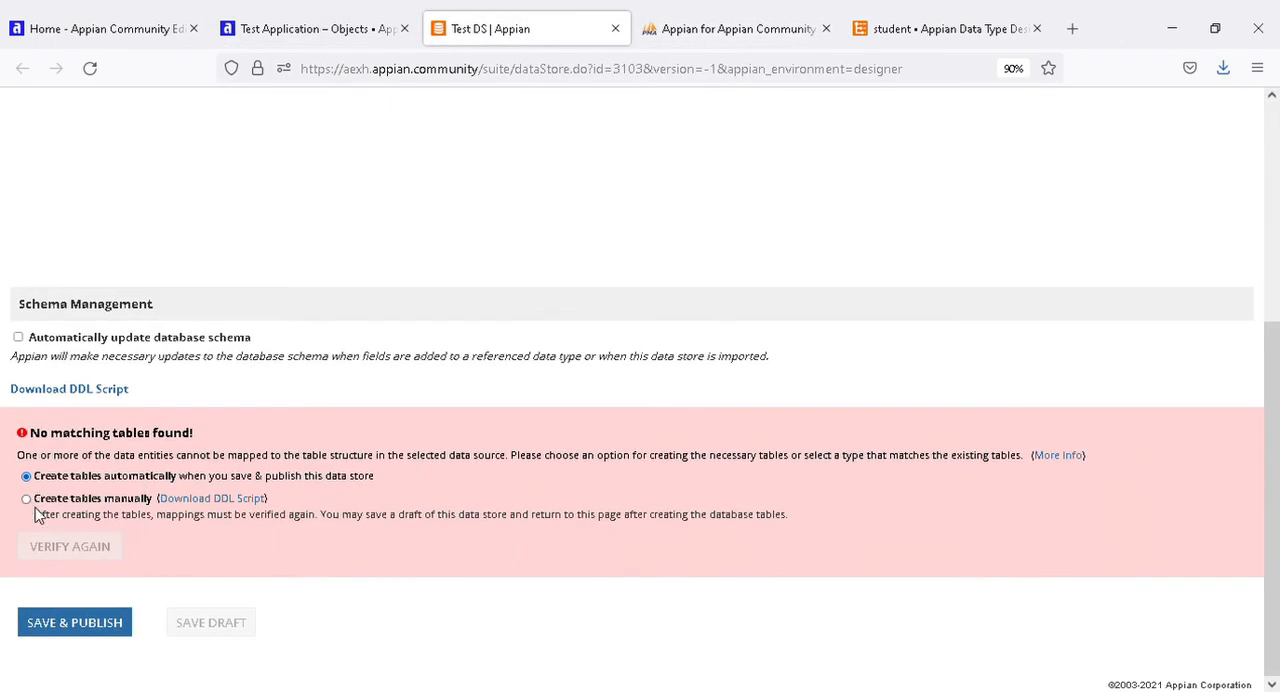
{"action": "left_click", "coordinate": [75, 623]}
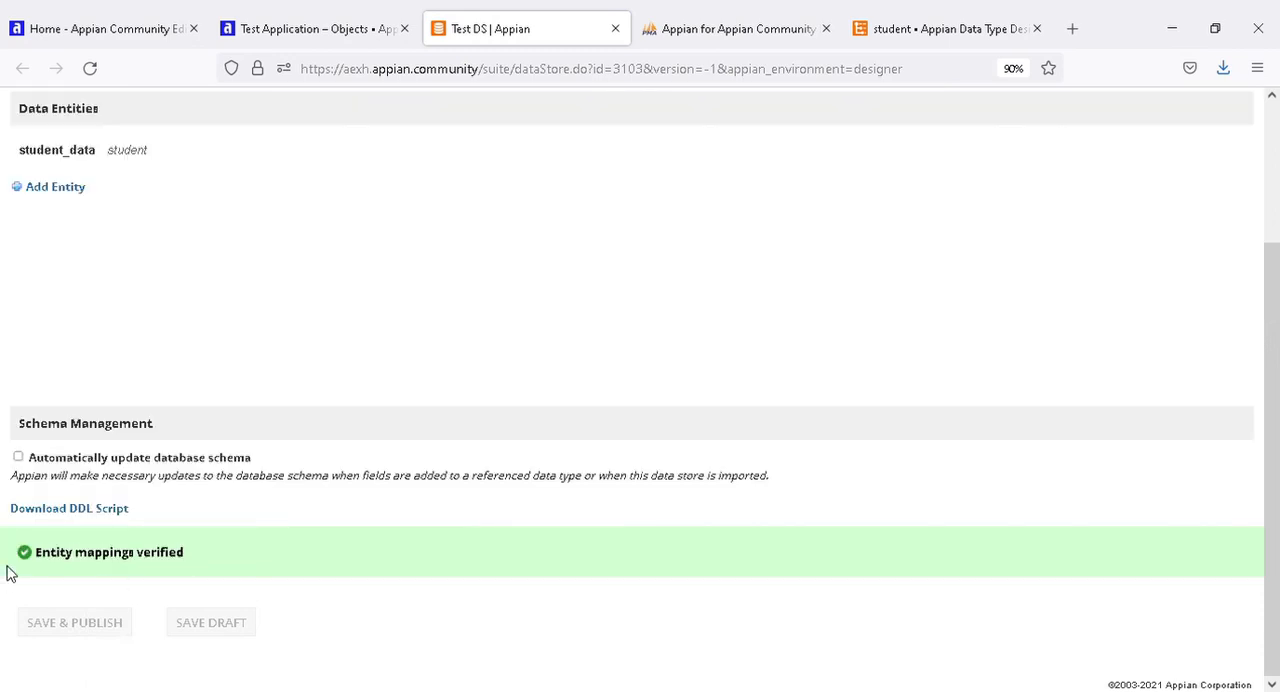
{"action": "left_click_drag", "start_coordinate": [33, 558], "coordinate": [191, 560]}
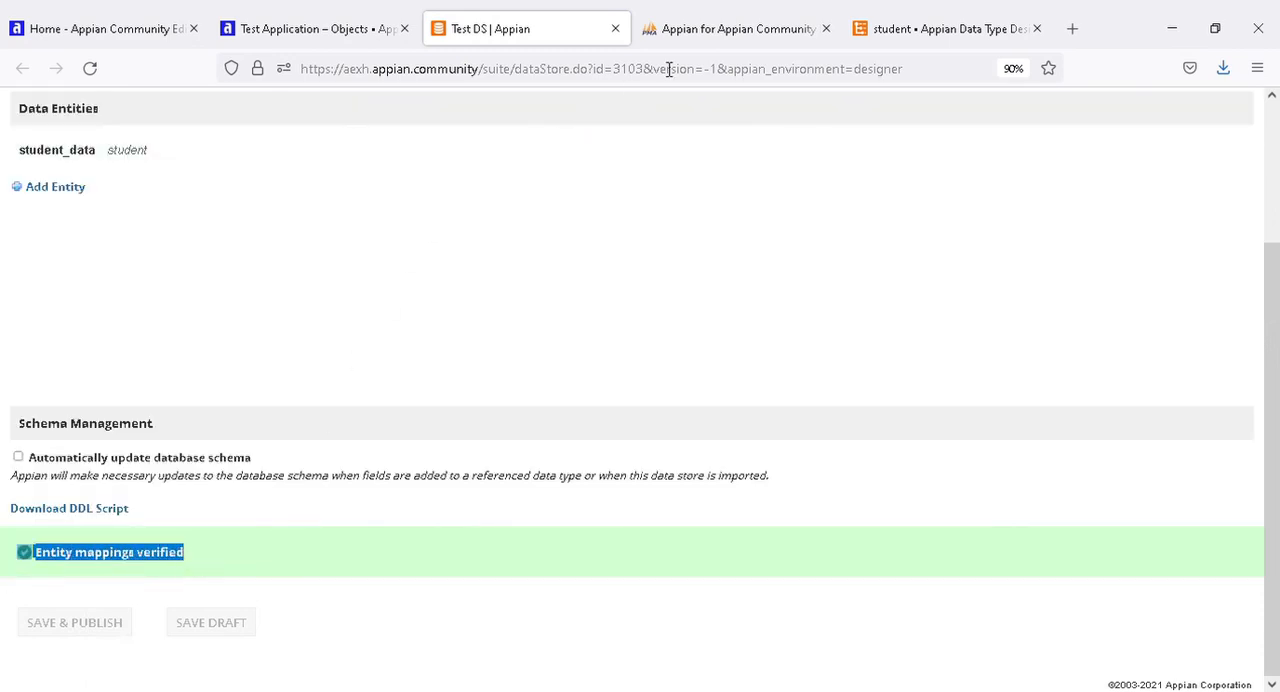
Reload the Appian database's table list in the cloud database to look for the student table.
{"action": "scroll", "coordinate": [728, 205], "scroll_direction": "up", "scroll_amount": 3}
{"action": "scroll", "coordinate": [617, 480], "scroll_direction": "down", "scroll_amount": 3}
{"action": "scroll", "coordinate": [848, 416], "scroll_direction": "up", "scroll_amount": 3}
{"action": "left_click", "coordinate": [712, 31]}
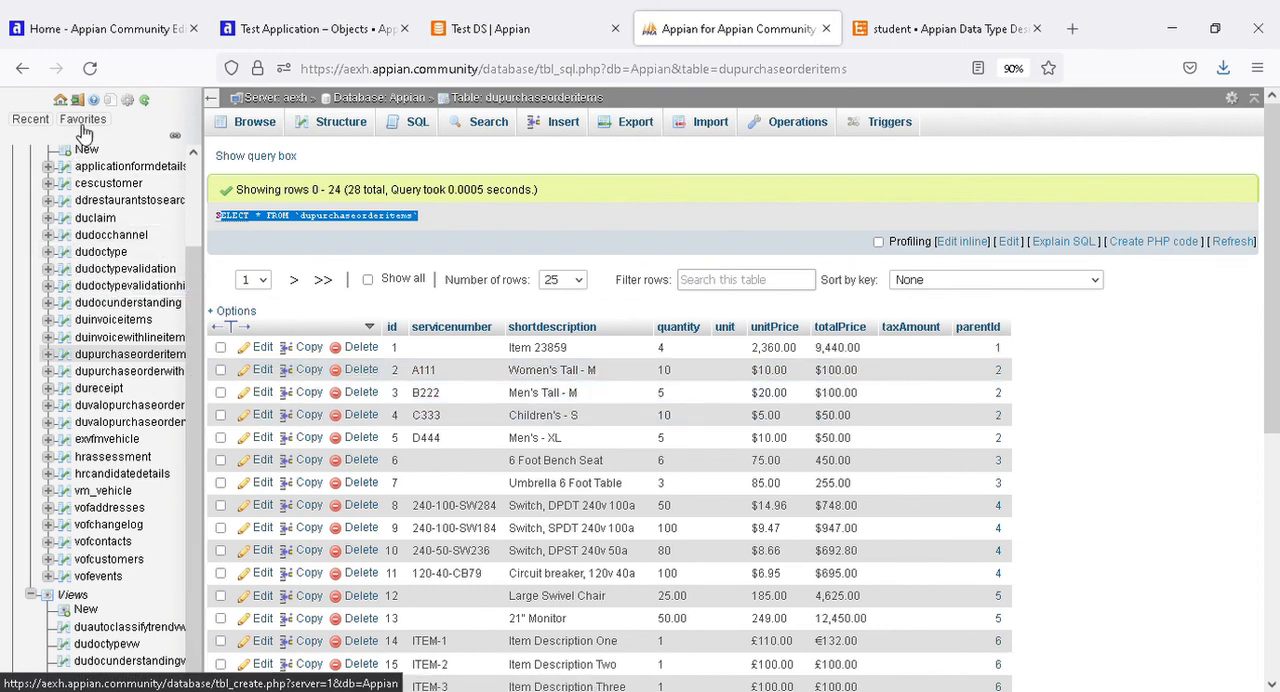
{"action": "scroll", "coordinate": [196, 183], "scroll_direction": "up", "scroll_amount": 2}
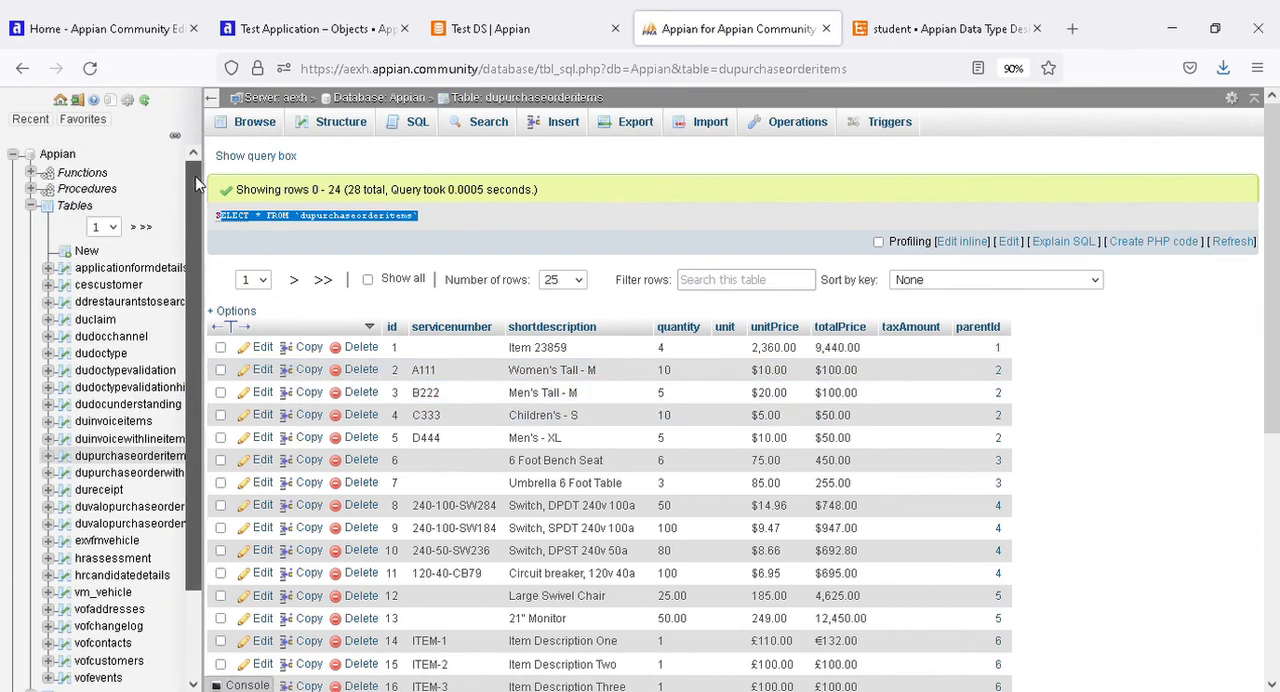
{"action": "left_click", "coordinate": [33, 206]}
{"action": "left_click", "coordinate": [33, 206]}
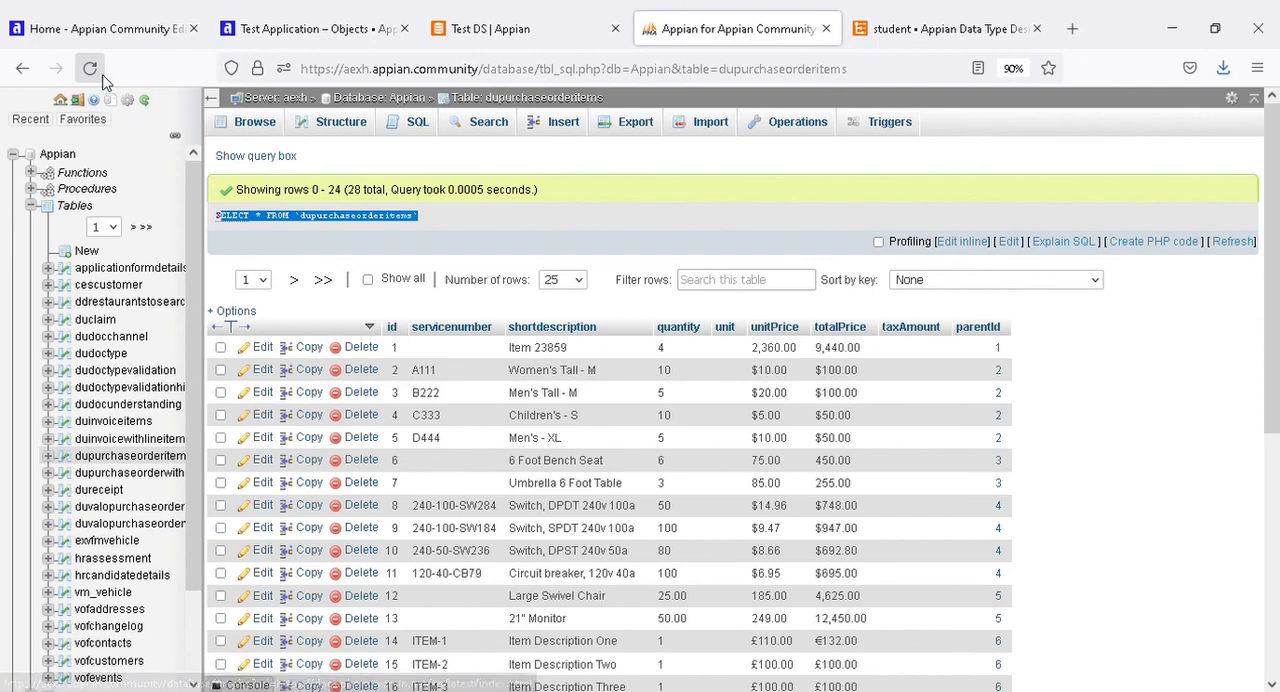
{"action": "left_click", "coordinate": [110, 101]}
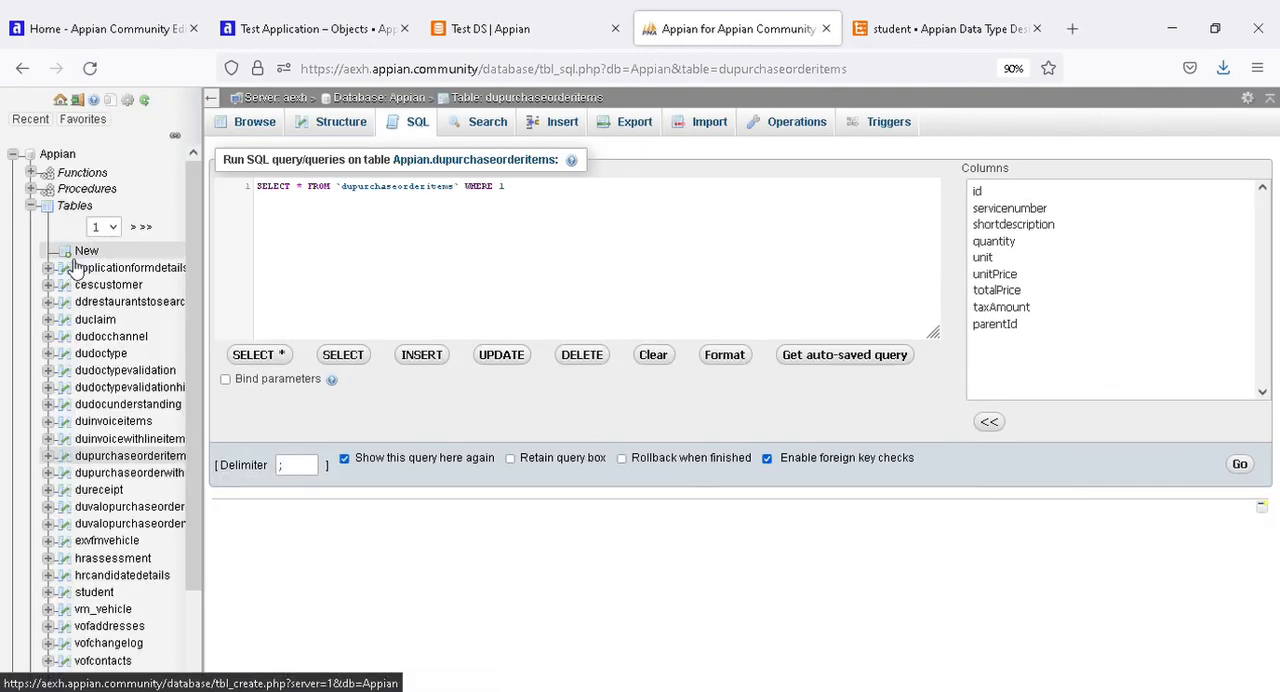
Open the student table in the cloud database and compare its columns with the fields of the student data type.
{"action": "left_click", "coordinate": [98, 592]}
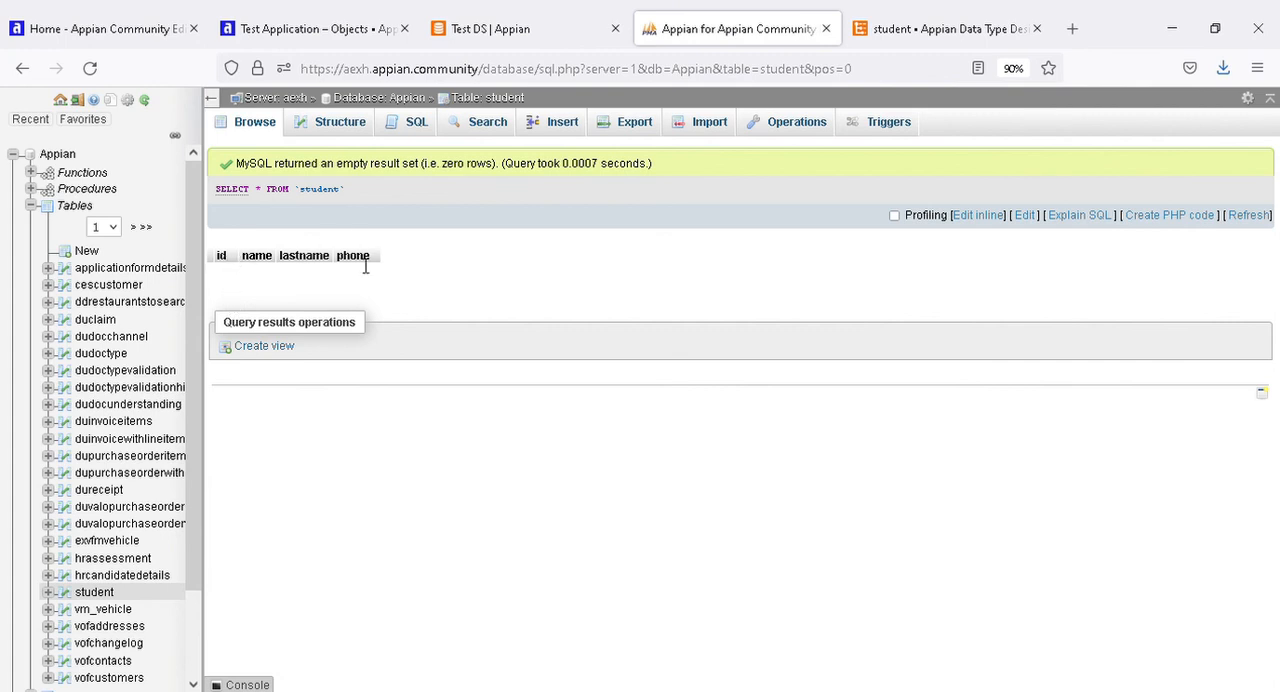
{"action": "left_click_drag", "start_coordinate": [376, 262], "coordinate": [212, 258]}
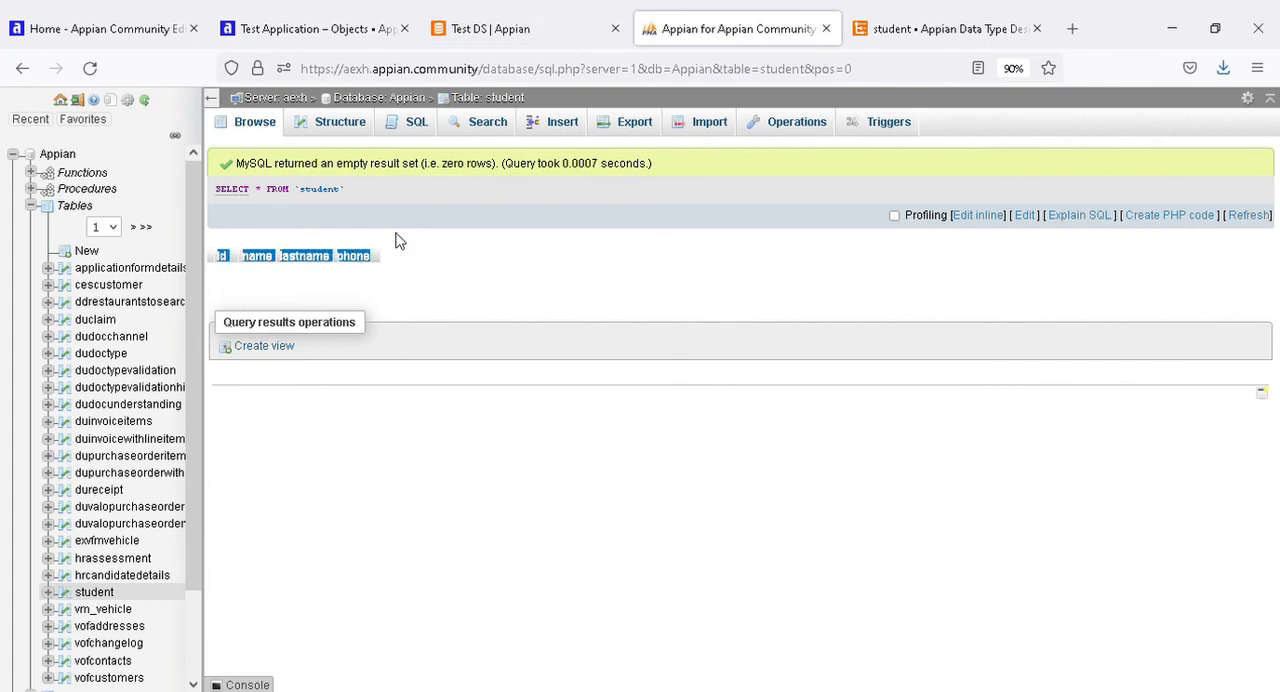
{"action": "left_click", "coordinate": [370, 275]}
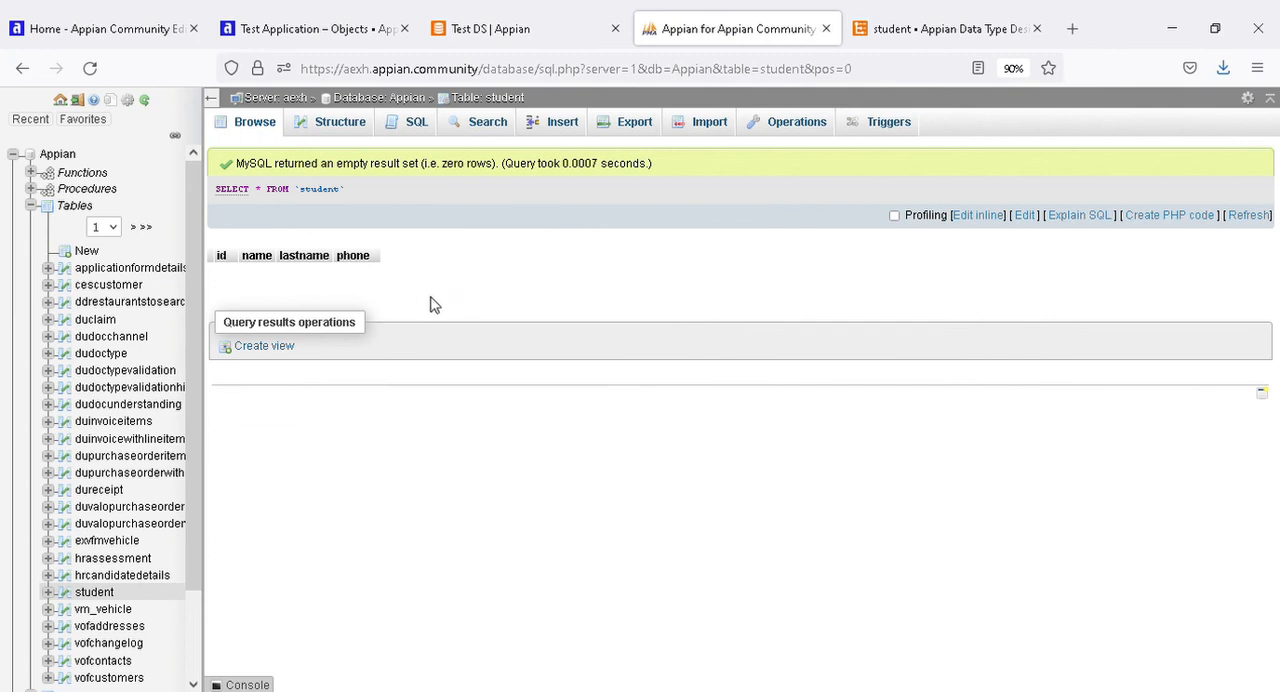
{"action": "left_click", "coordinate": [893, 29]}
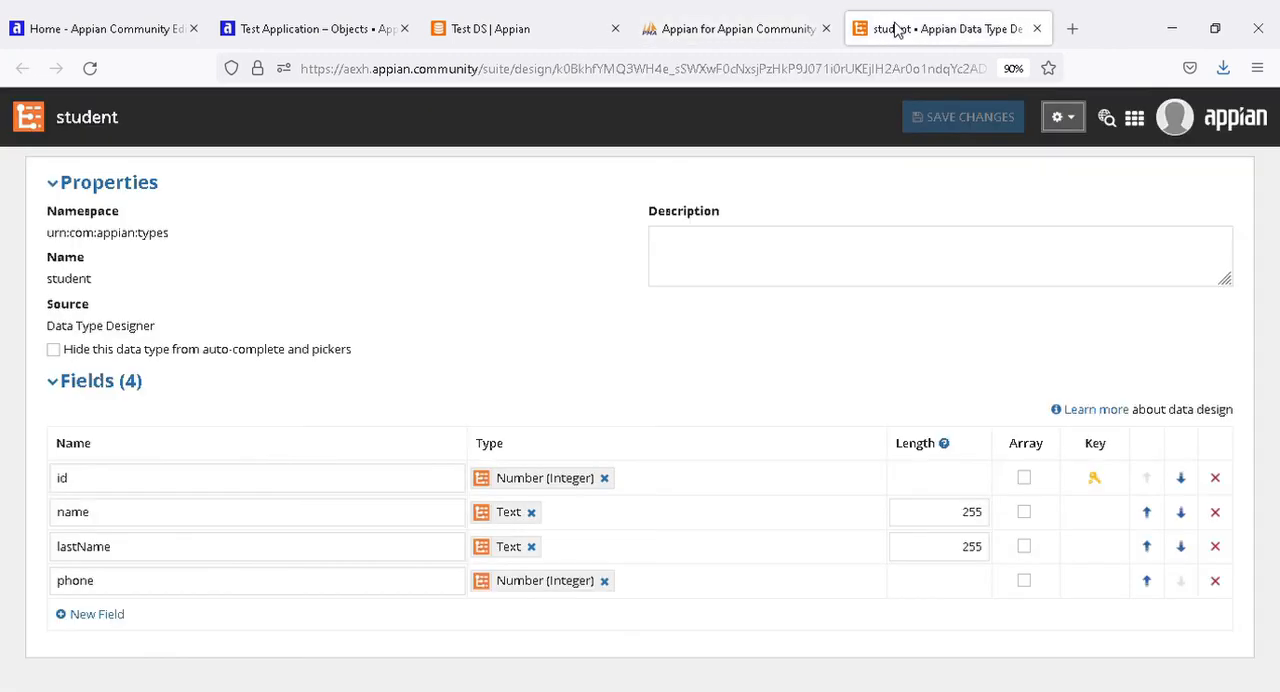
{"action": "left_click", "coordinate": [768, 33]}
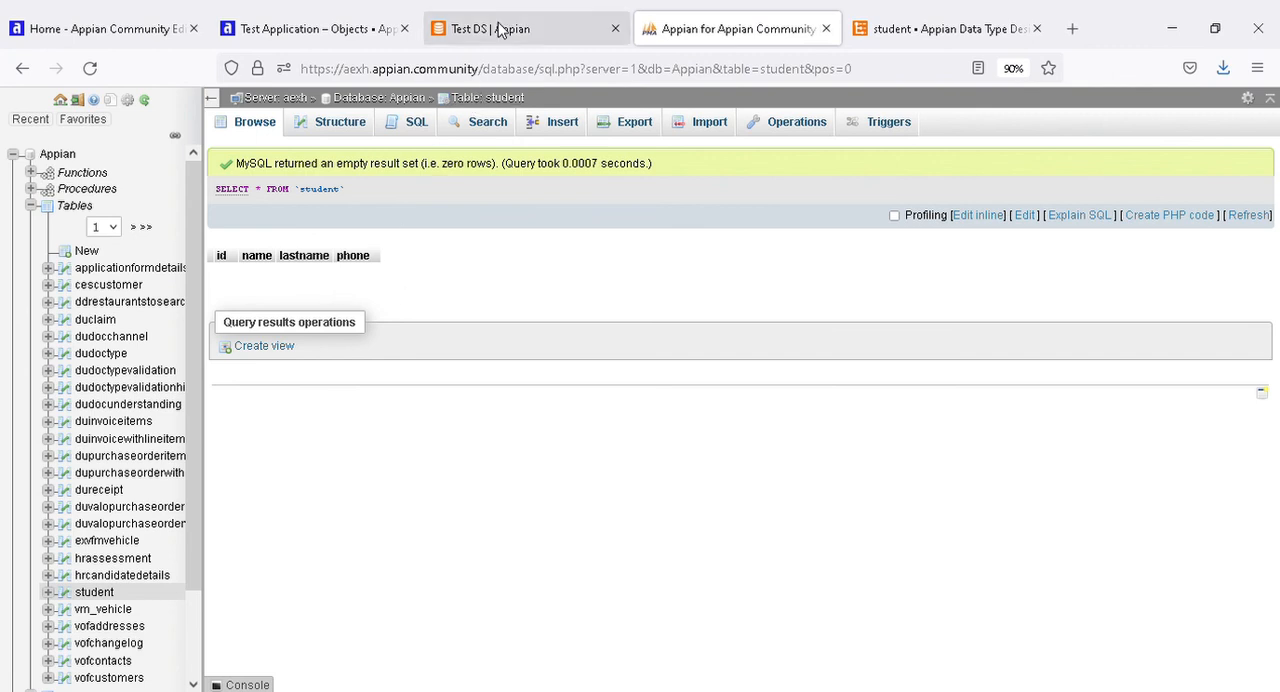
Review the Test DS data store's entity and schema settings and the object types that can be created in Test Application.
{"action": "left_click", "coordinate": [445, 28]}
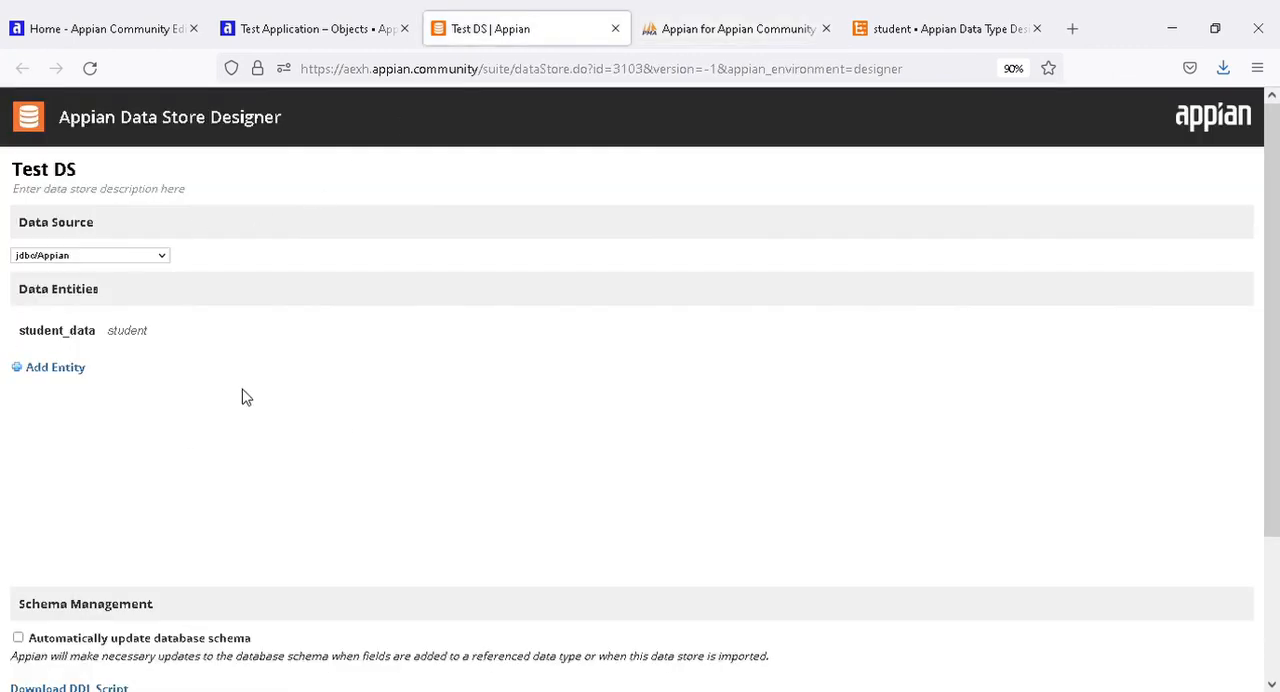
{"action": "scroll", "coordinate": [243, 405], "scroll_direction": "down", "scroll_amount": 3}
{"action": "scroll", "coordinate": [300, 248], "scroll_direction": "up", "scroll_amount": 3}
{"action": "left_click", "coordinate": [305, 33]}
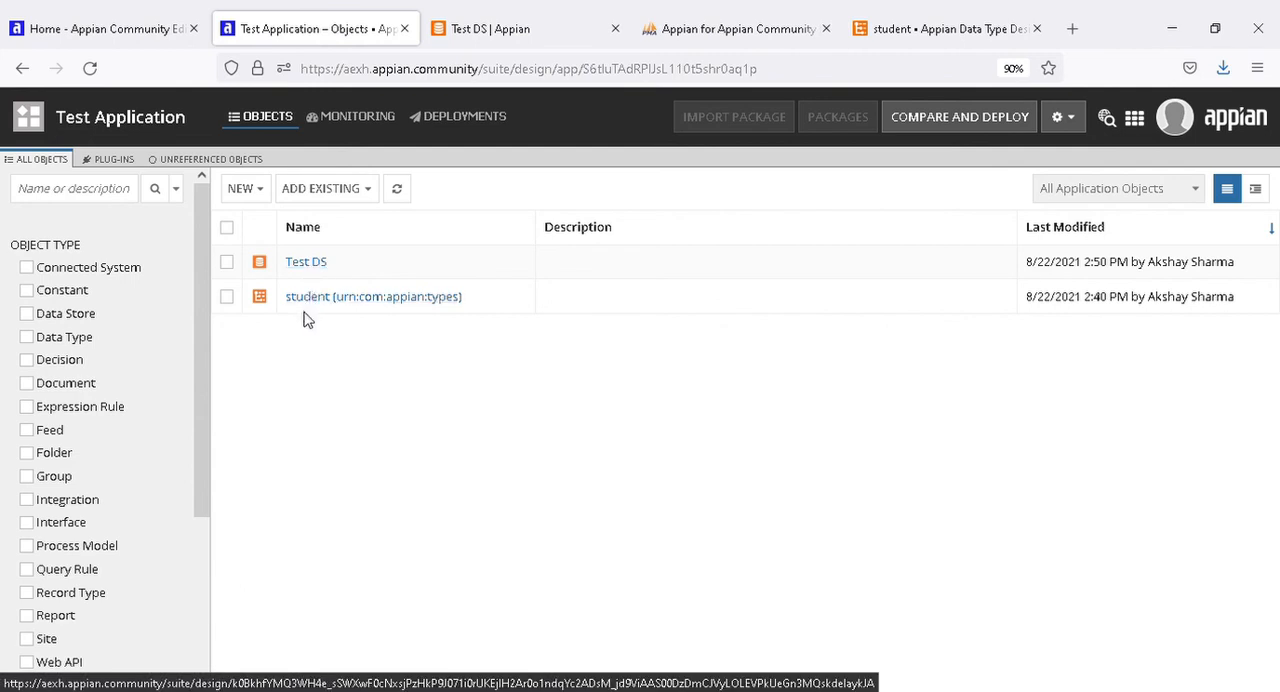
{"action": "left_click", "coordinate": [258, 192]}
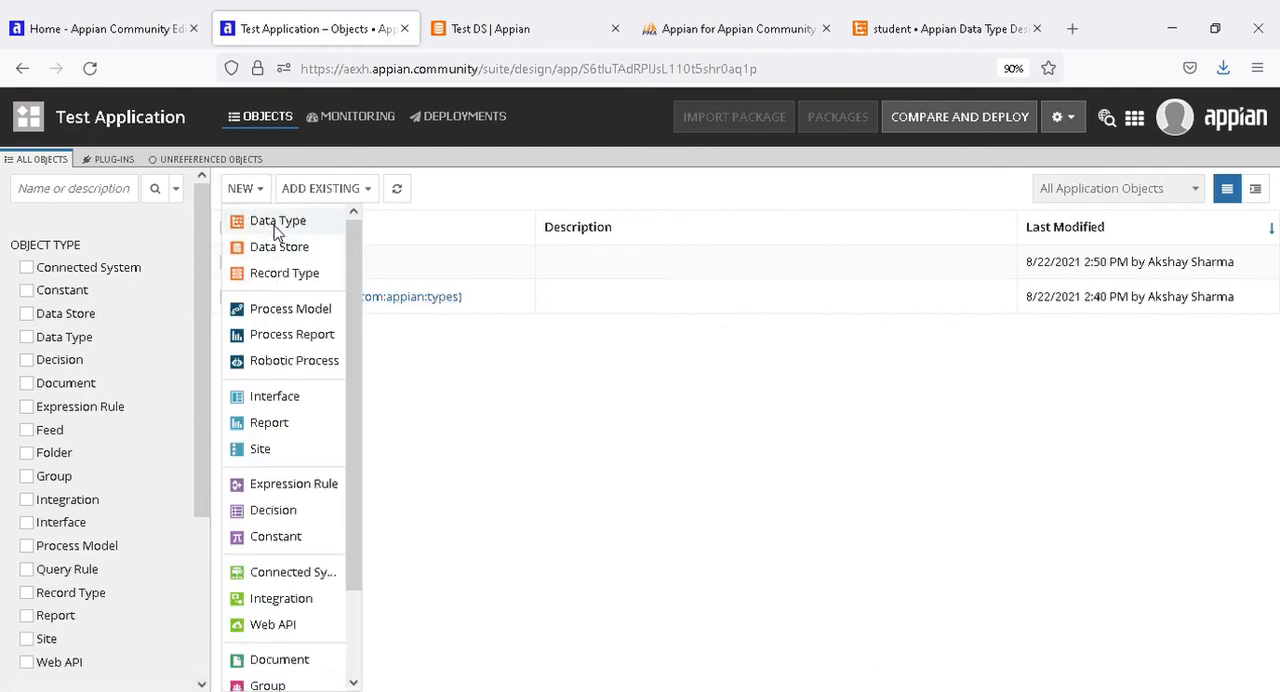
{"action": "left_click", "coordinate": [471, 397]}
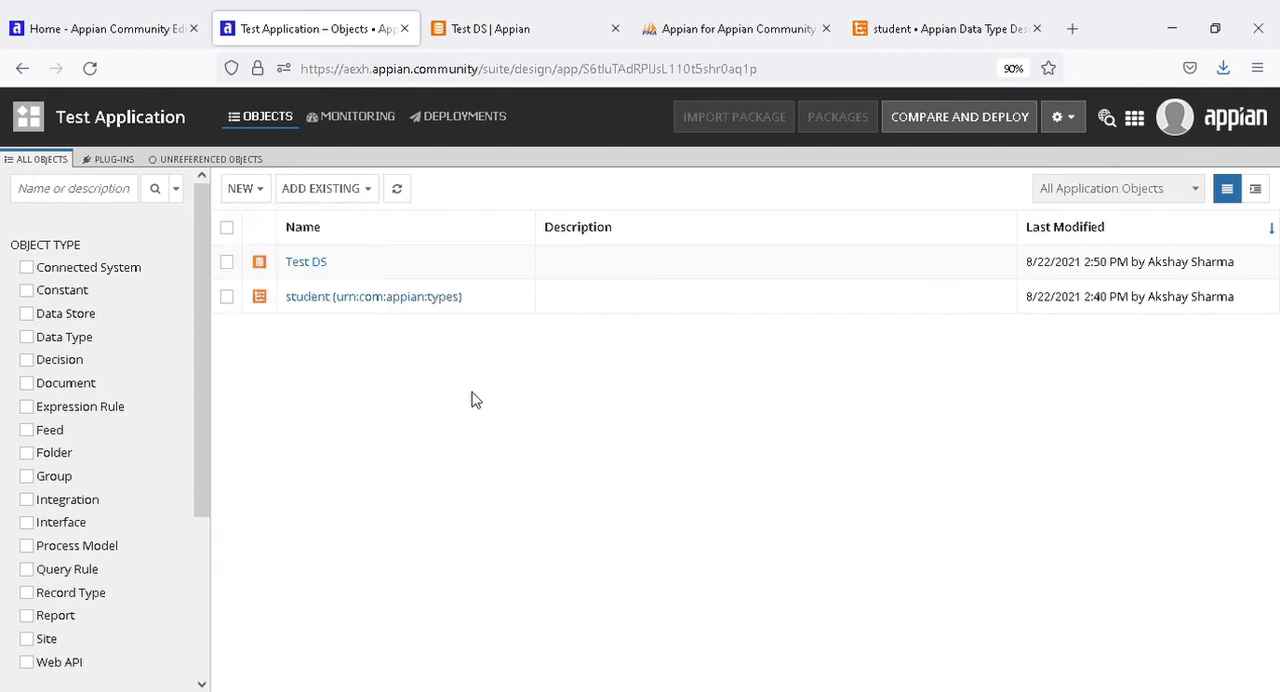
{"action": "left_click", "coordinate": [258, 192]}
{"action": "left_click", "coordinate": [568, 374]}
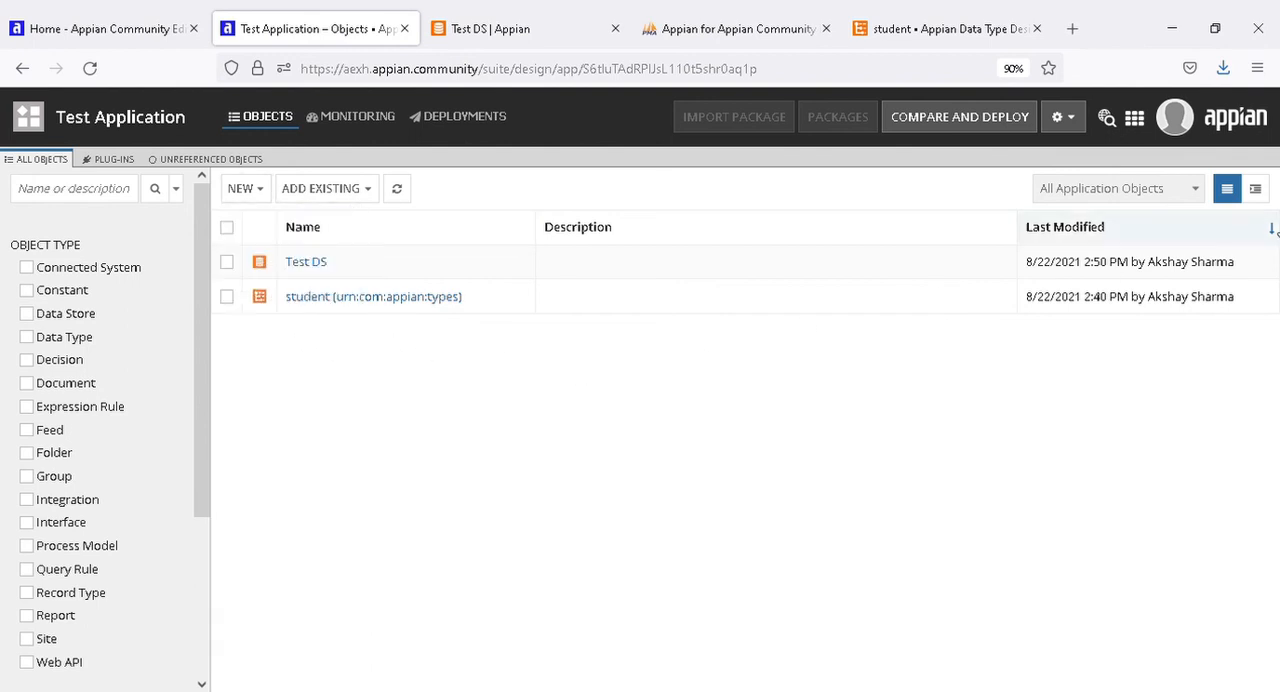